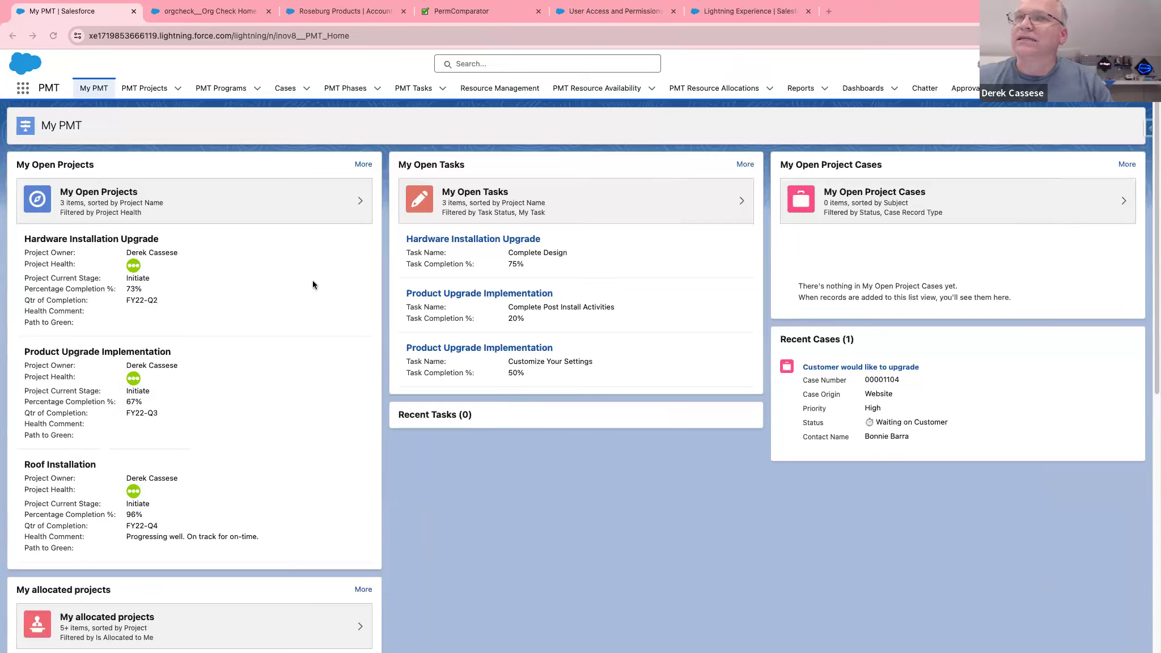
- Open the Hardware Installation Upgrade project's summary and view its Project Kickoff phase
{"action": "left_click", "coordinate": [94, 241]}
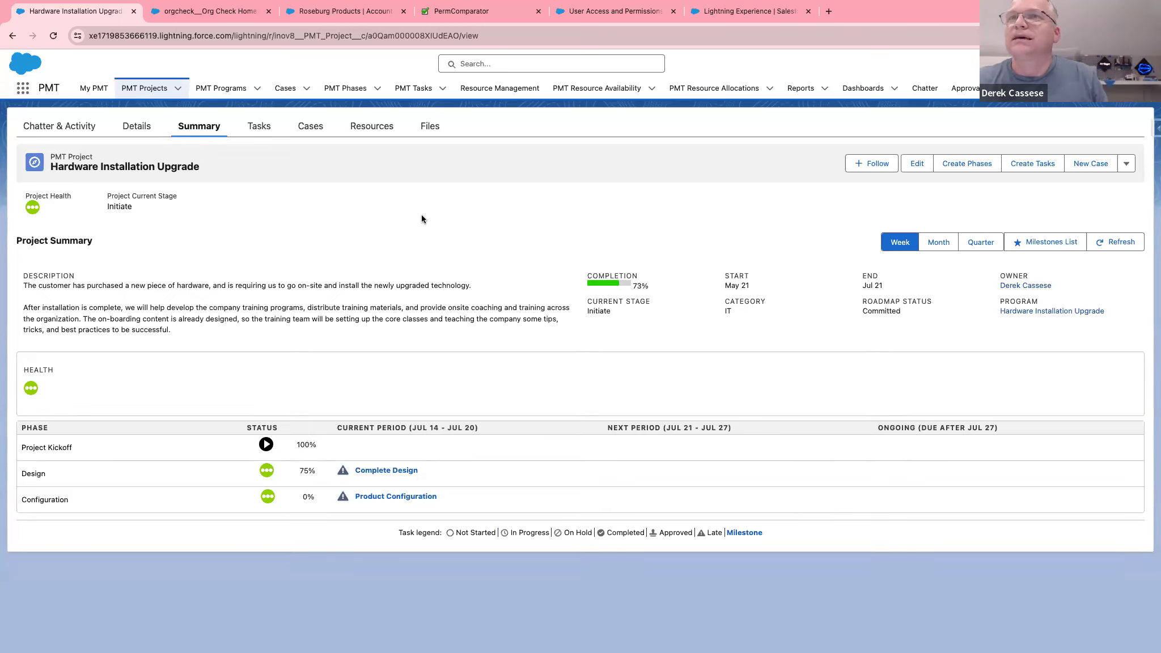
{"action": "left_click", "coordinate": [29, 447]}
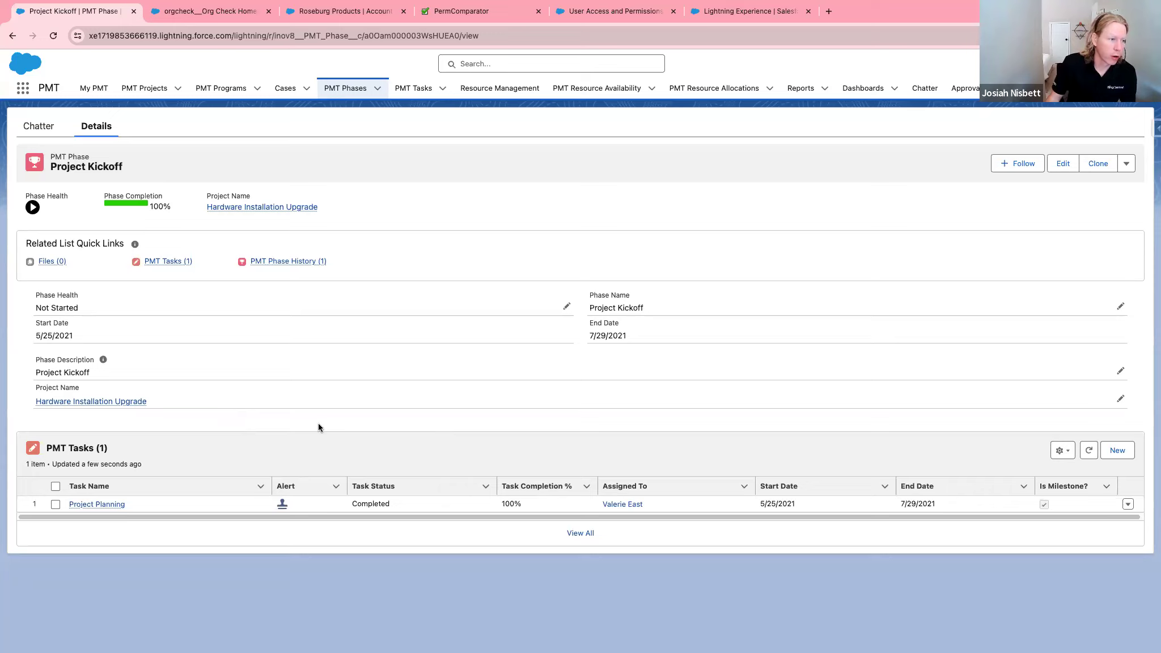
- View the recently viewed PMT tasks and the project allocations in Resource Management
{"action": "left_click", "coordinate": [407, 88]}
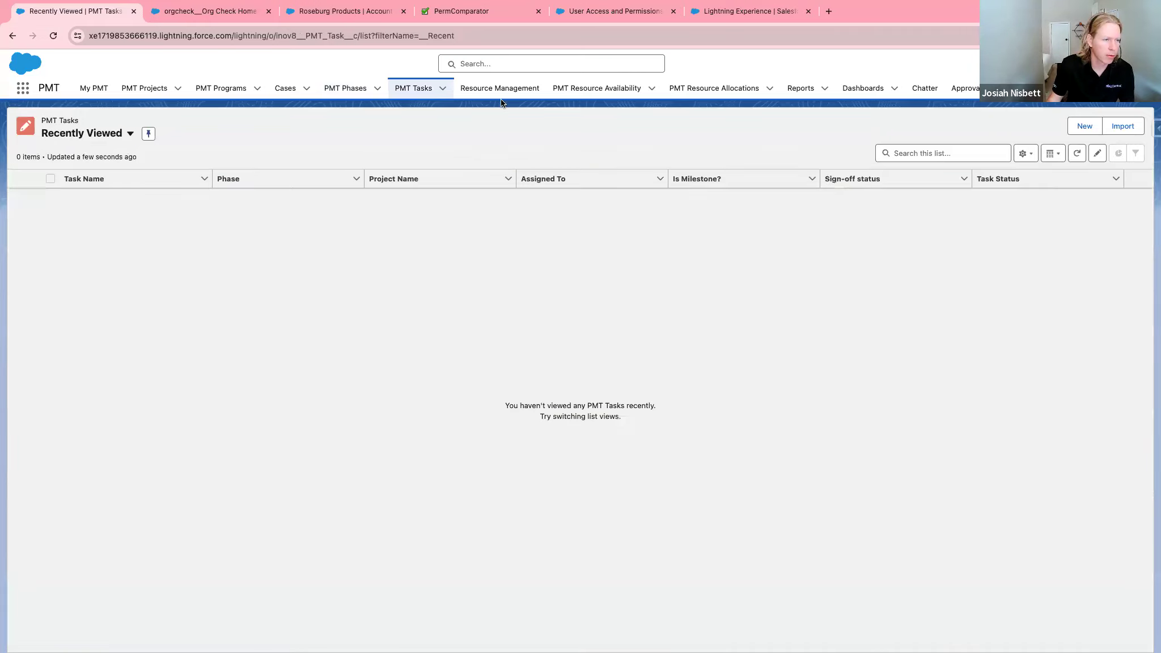
{"action": "left_click", "coordinate": [507, 88]}
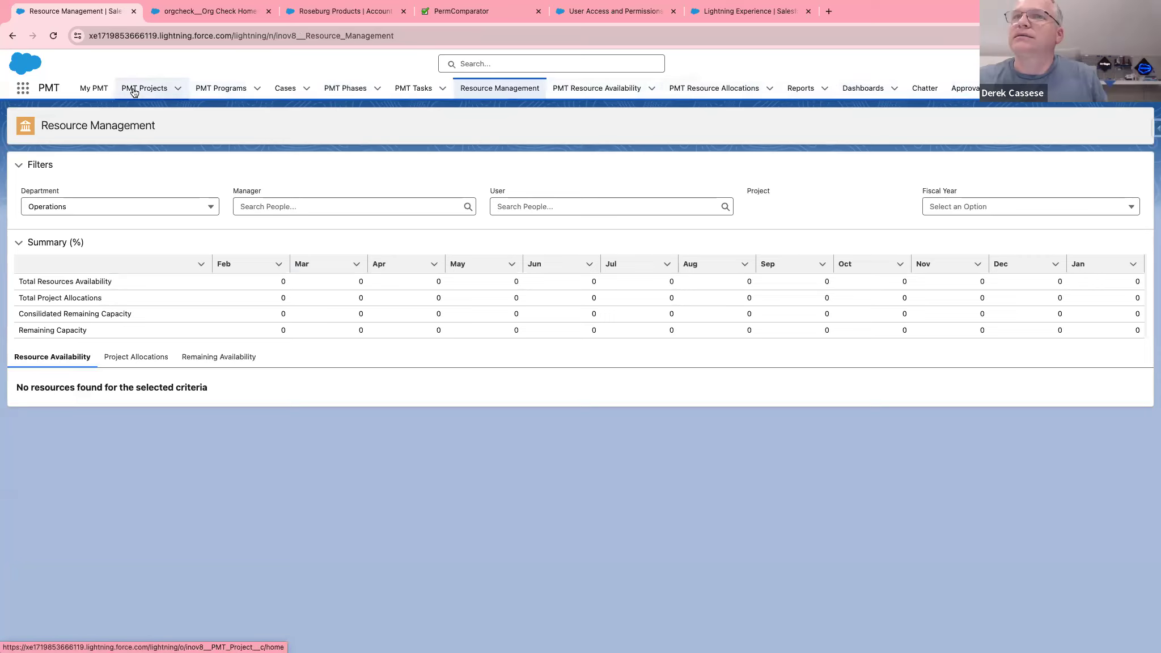
{"action": "left_click", "coordinate": [136, 357]}
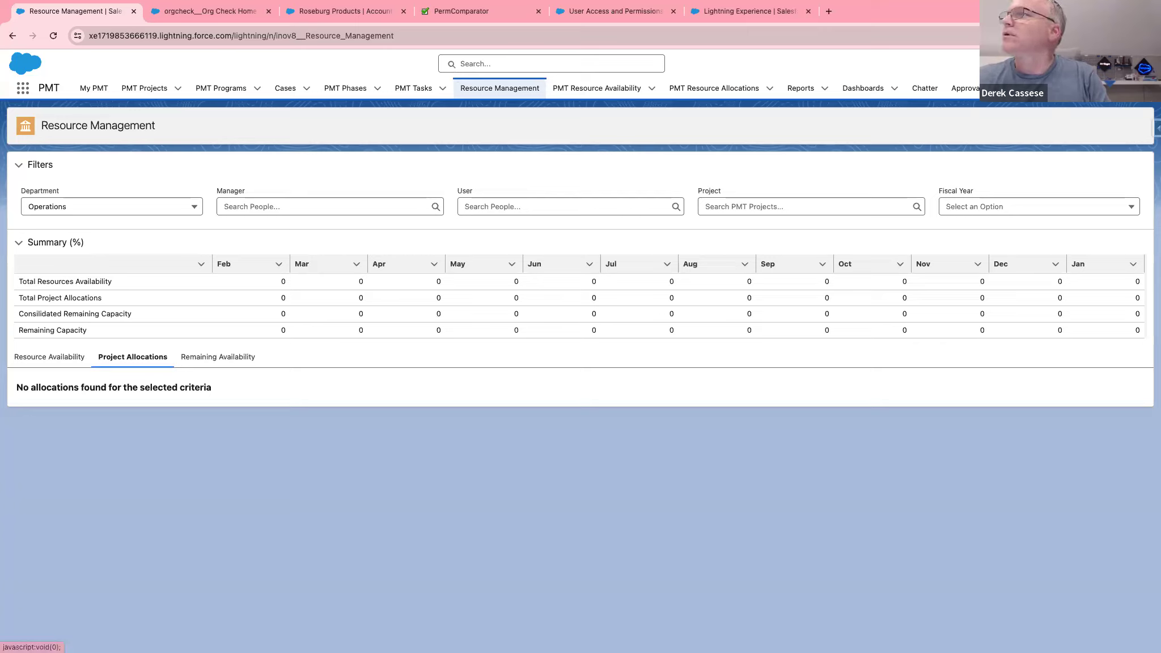
{"action": "left_click", "coordinate": [1099, 64]}
{"action": "left_click", "coordinate": [265, 369]}
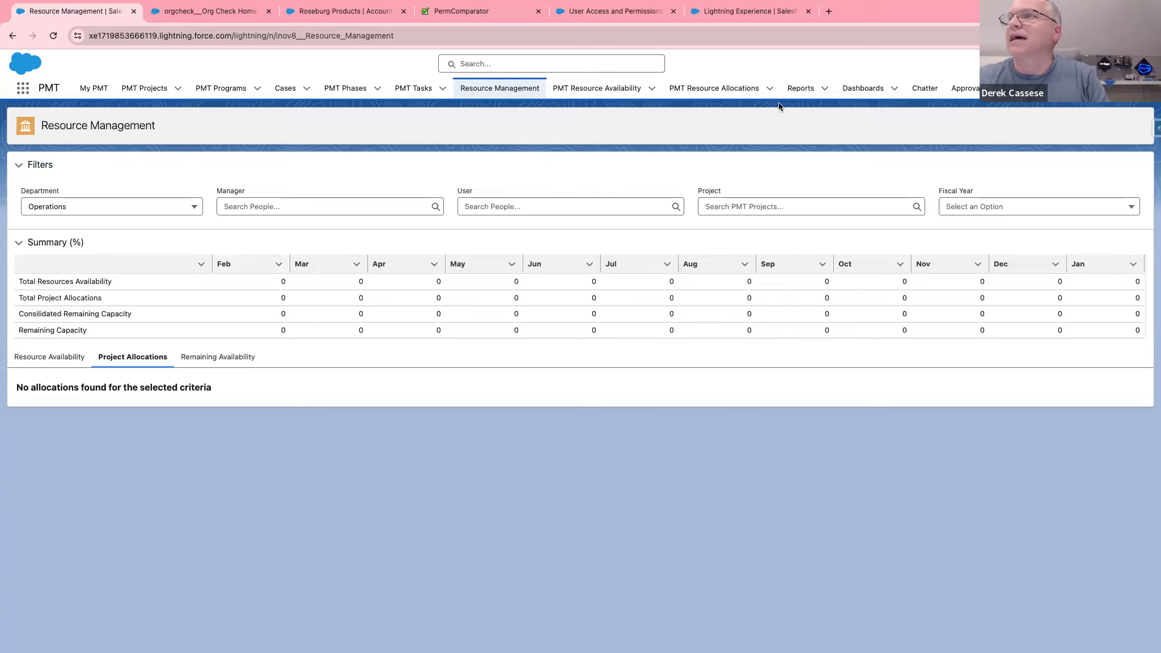
- Open resource availability record RA-000003 from the All Availability list view, and view the recent dashboards
{"action": "left_click", "coordinate": [604, 92]}
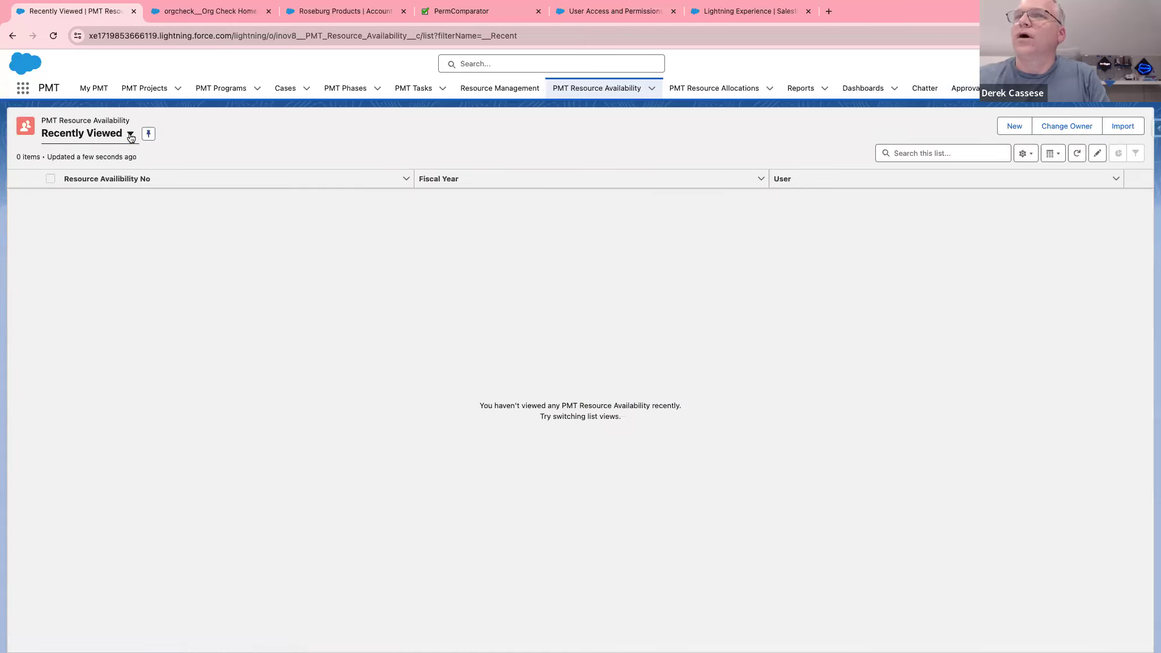
{"action": "left_click", "coordinate": [130, 135]}
{"action": "left_click", "coordinate": [123, 177]}
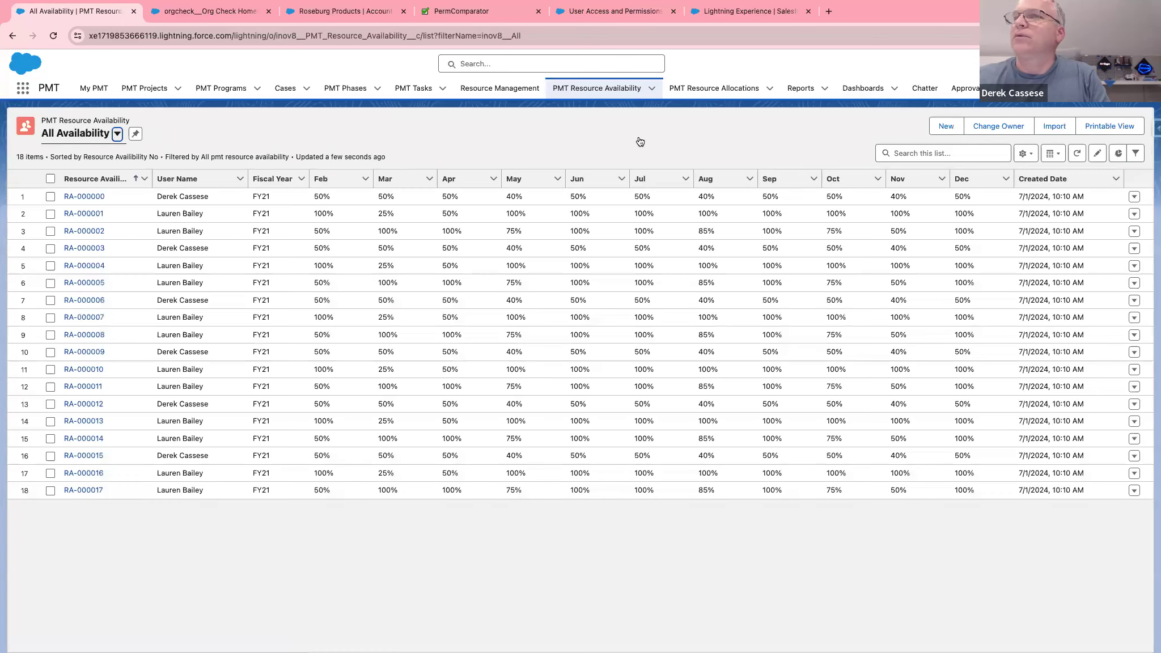
{"action": "left_click", "coordinate": [69, 249]}
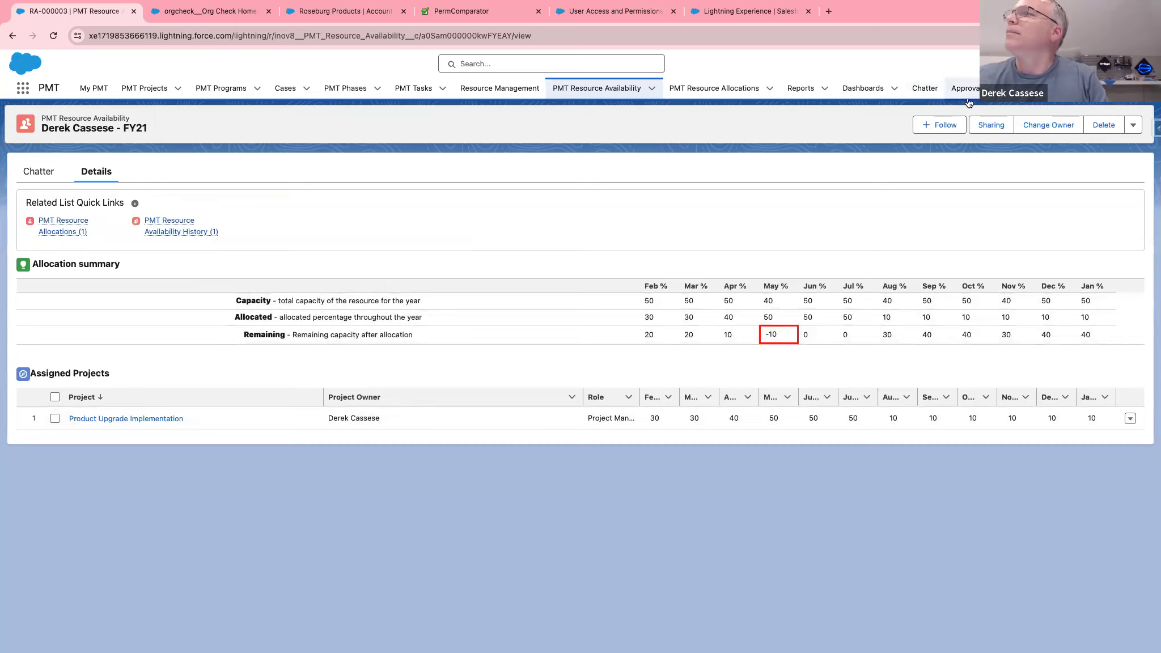
{"action": "left_click", "coordinate": [860, 90]}
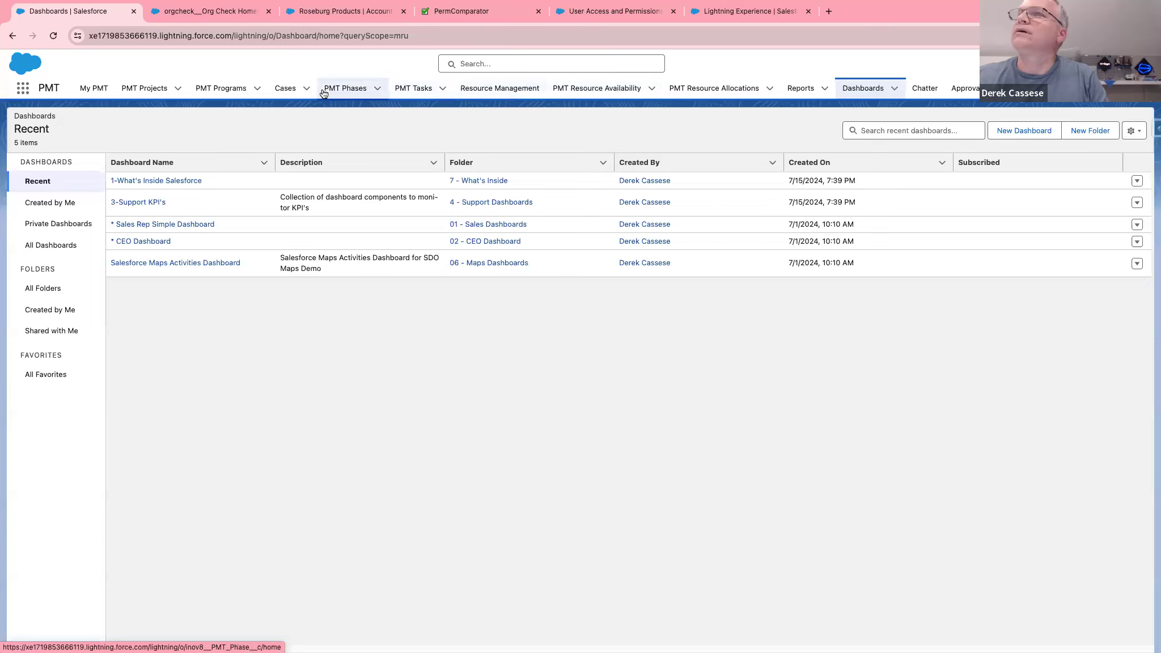
- Open the Product Upgrade program from the All Programs list view and check the actions available for its related project
{"action": "left_click", "coordinate": [224, 92]}
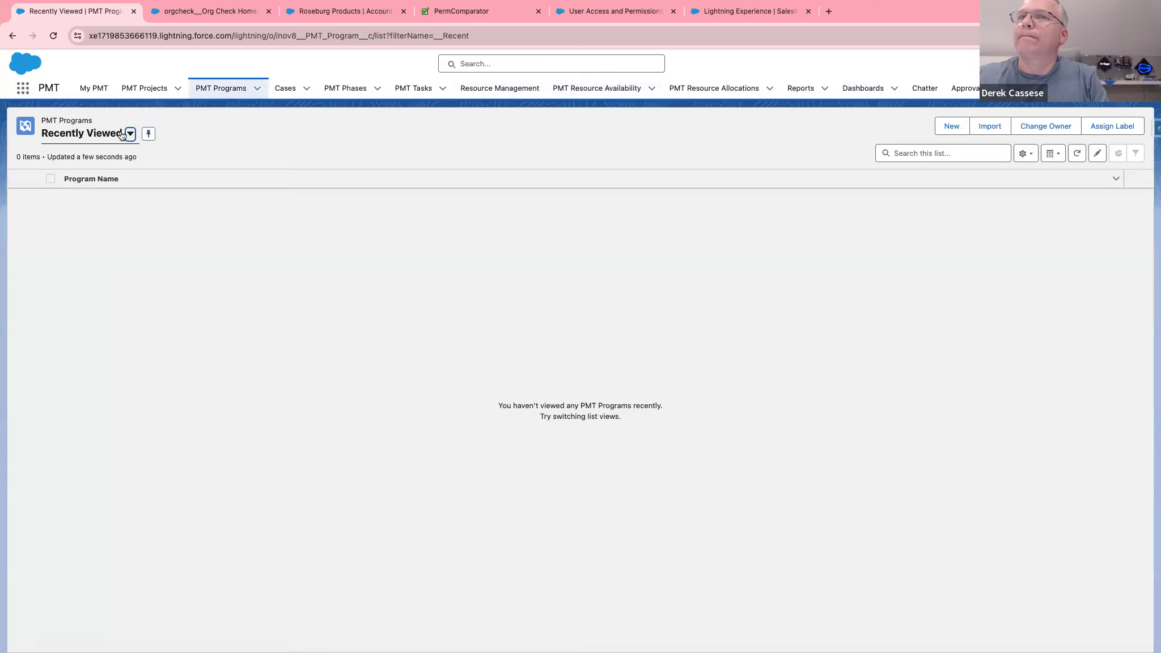
{"action": "left_click", "coordinate": [131, 133]}
{"action": "left_click", "coordinate": [86, 175]}
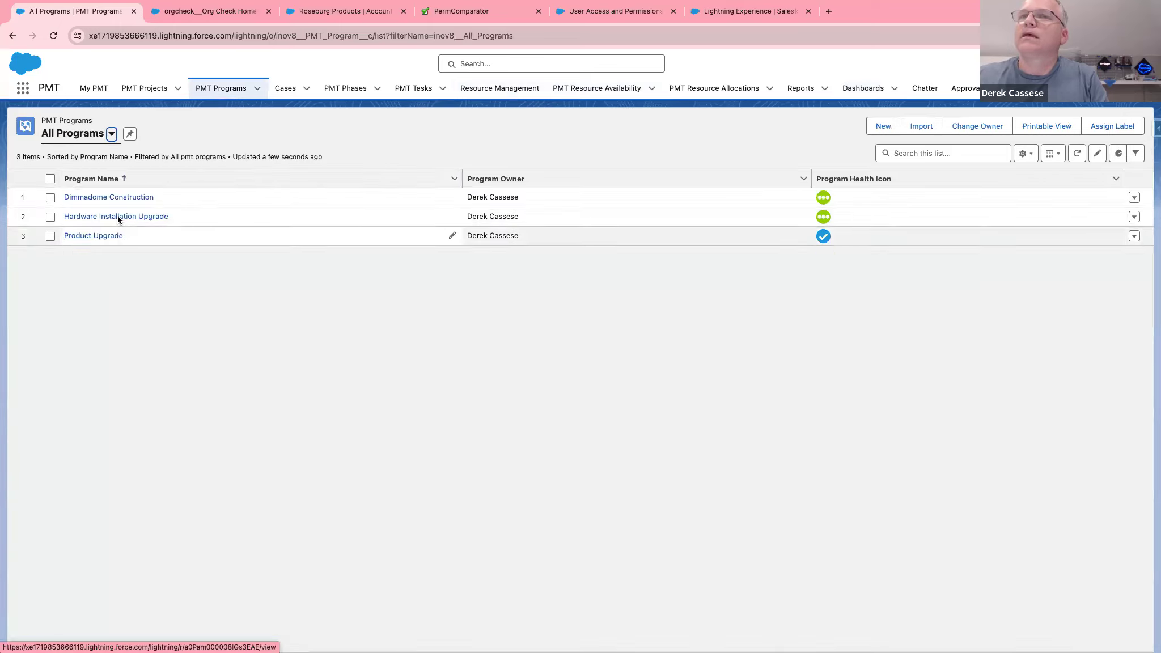
{"action": "left_click", "coordinate": [98, 237]}
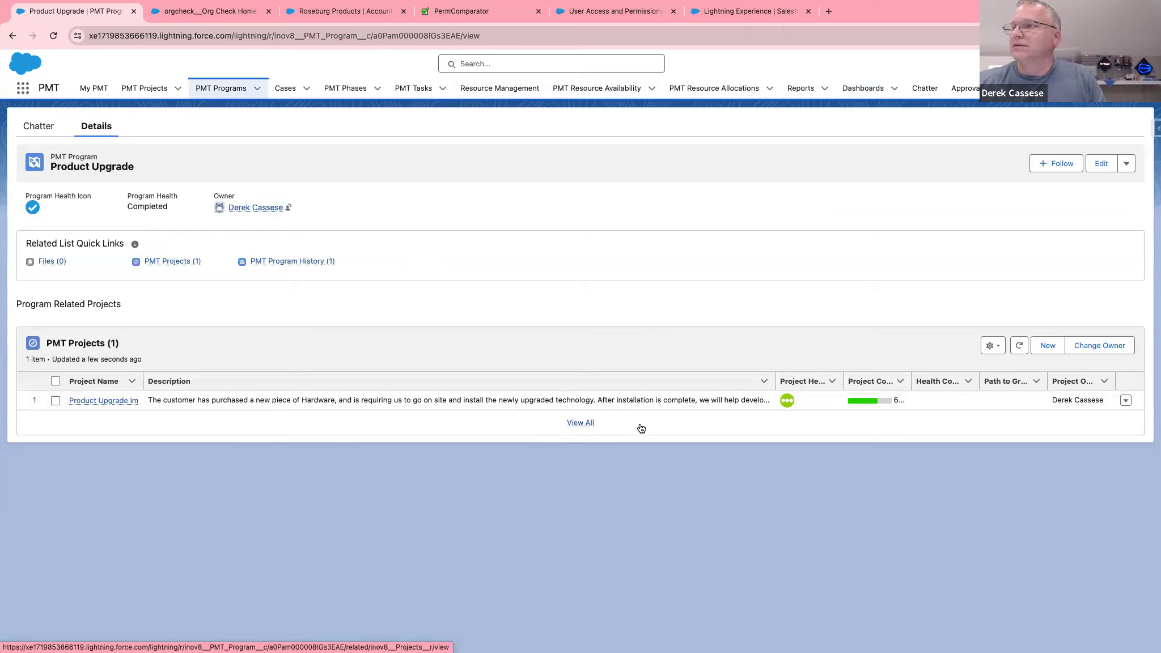
{"action": "left_click", "coordinate": [1126, 401]}
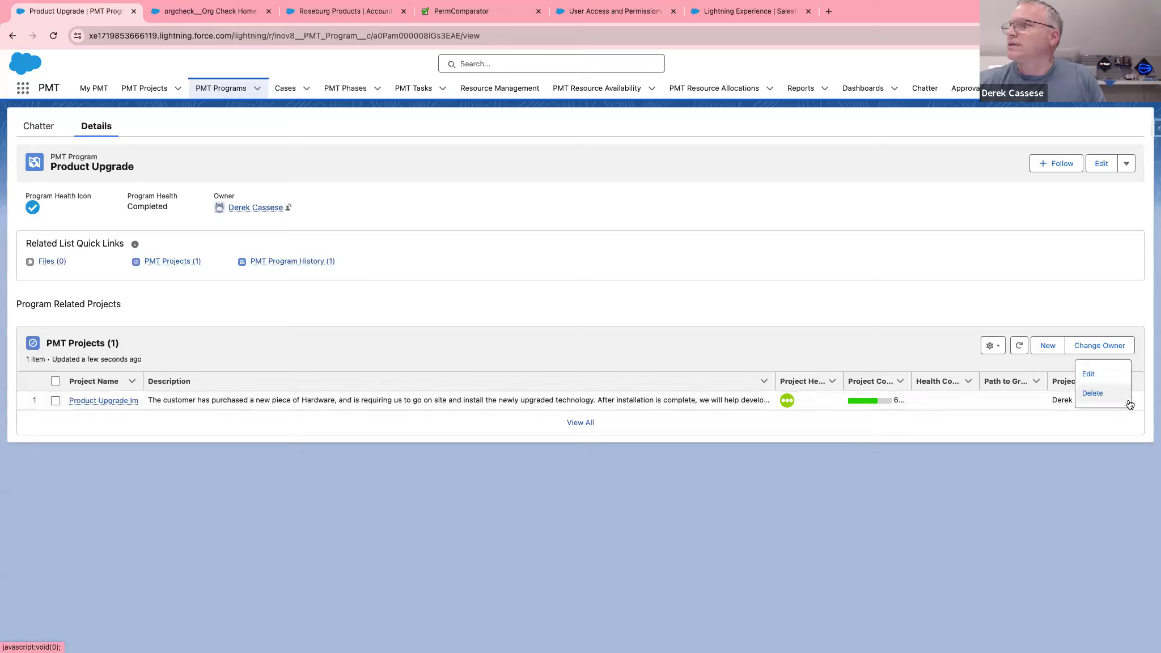
{"action": "left_click", "coordinate": [306, 348]}
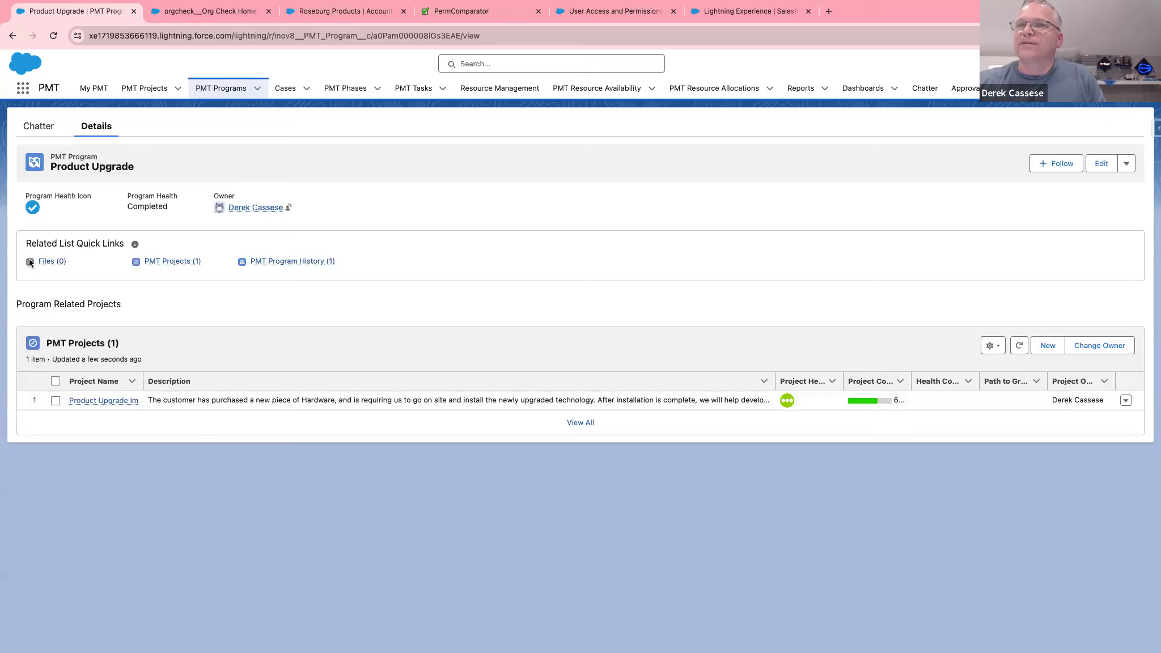
{"action": "mouse_move", "coordinate": [300, 265]}
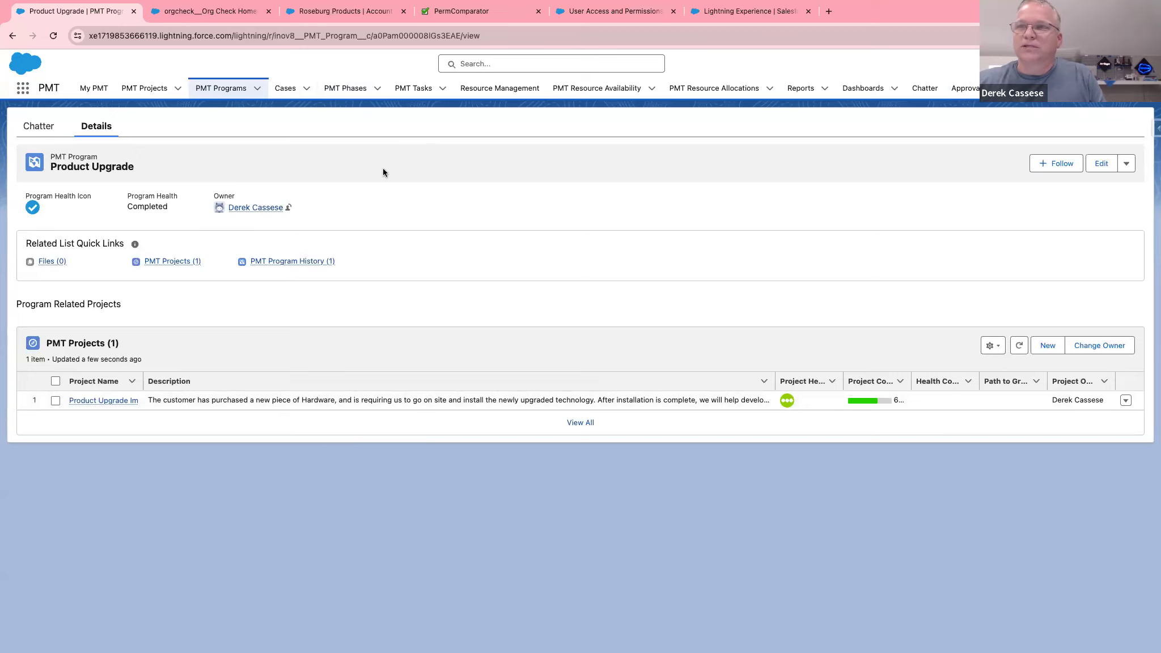
- Find the PMT apps in the App Launcher, open PMT Console and look over its navigation items
{"action": "left_click", "coordinate": [91, 88]}
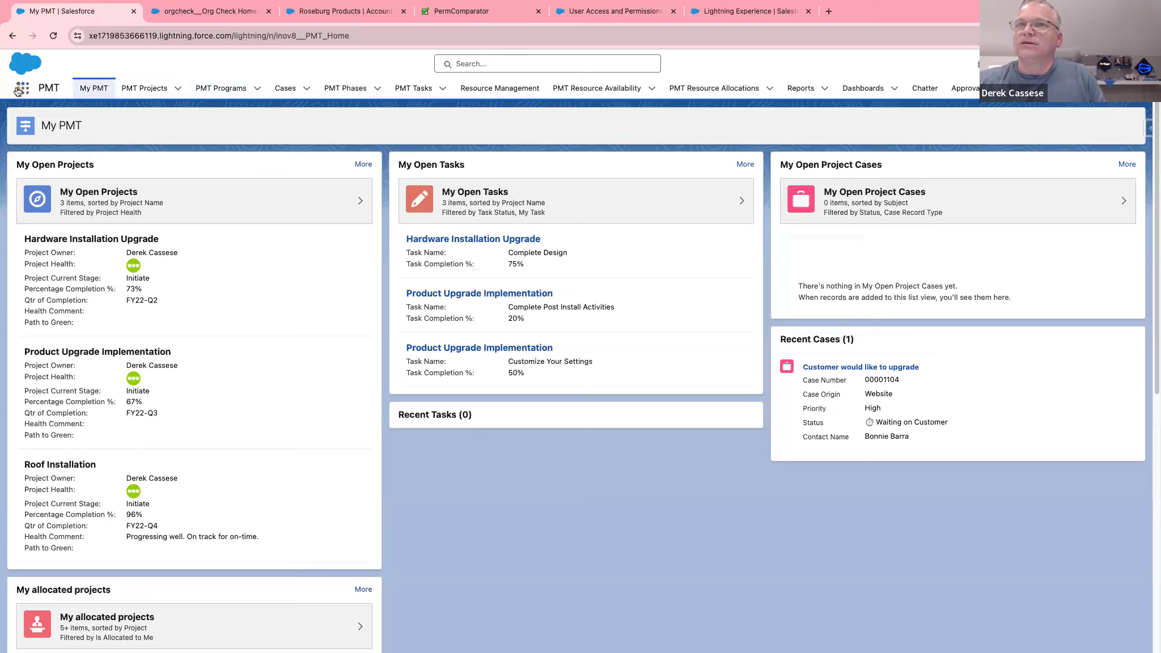
{"action": "left_click", "coordinate": [23, 88]}
{"action": "type", "text": "PMT"}
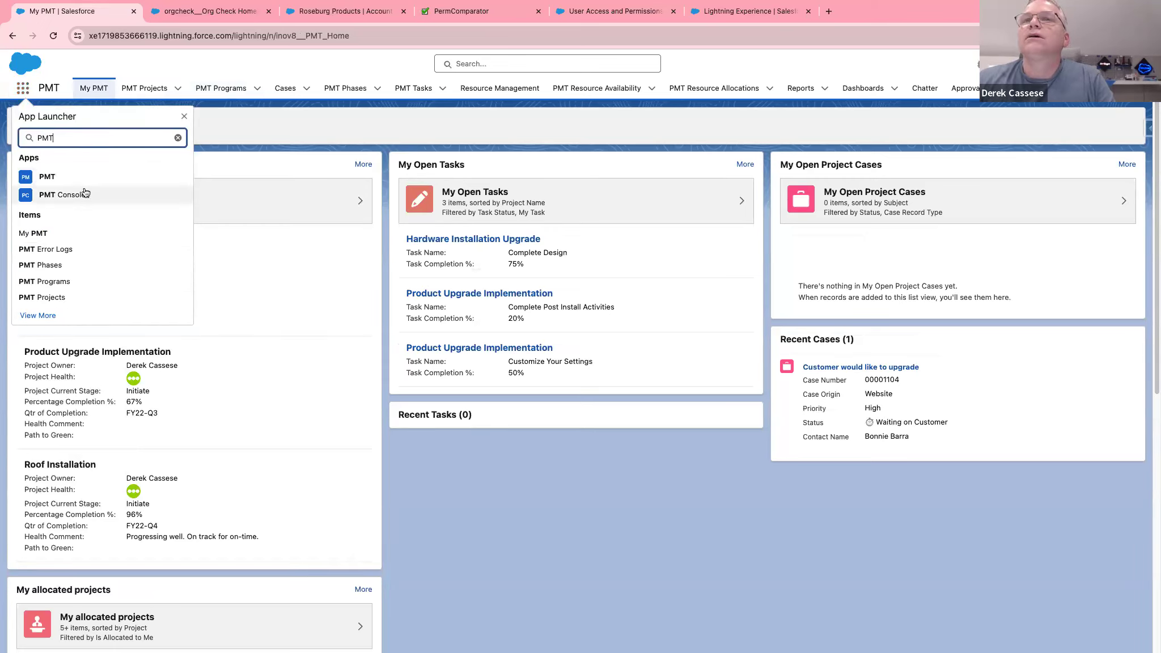
{"action": "left_click", "coordinate": [66, 190]}
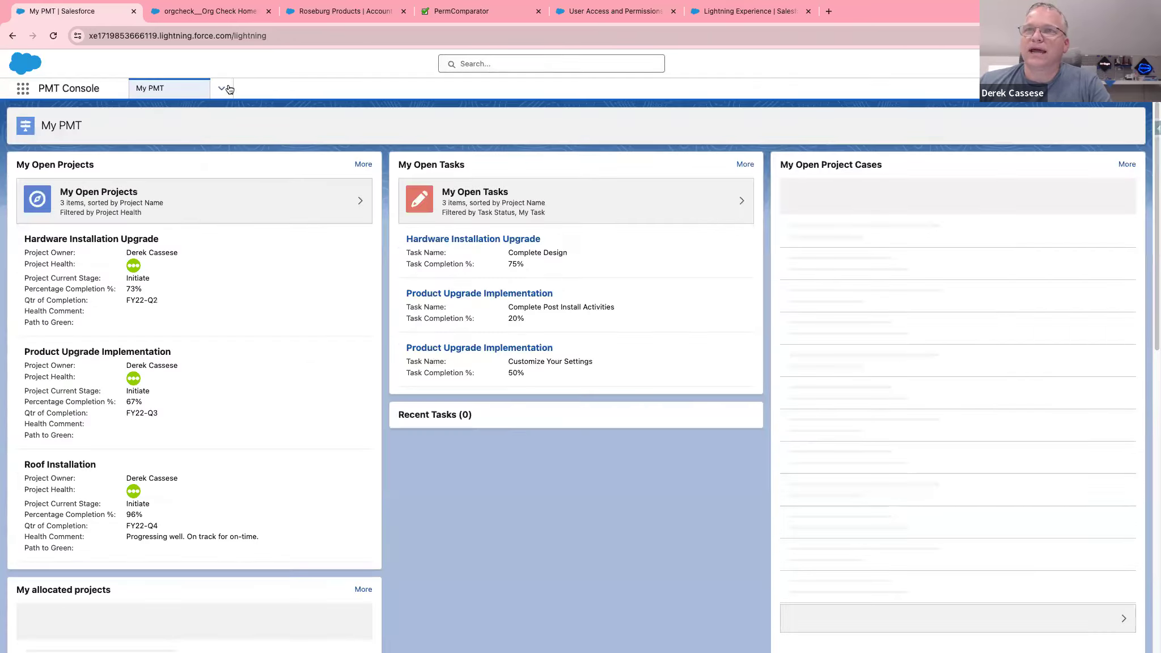
{"action": "left_click", "coordinate": [223, 88]}
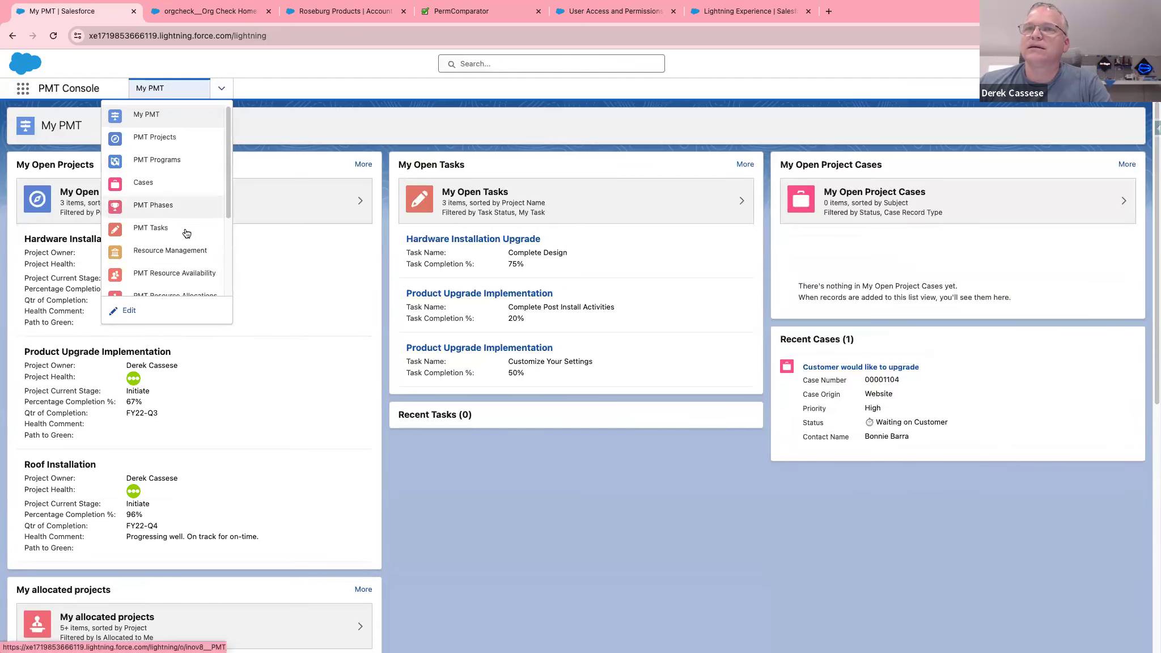
{"action": "left_click", "coordinate": [314, 89]}
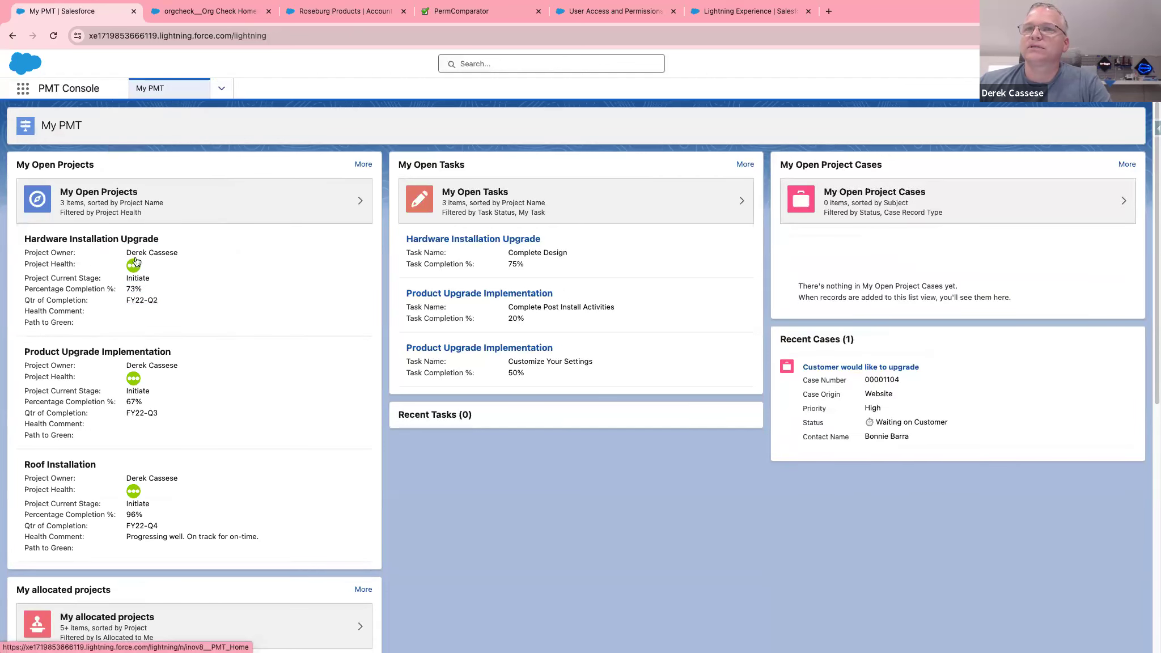
- Open the Hardware Installation Upgrade and Product Upgrade Implementation projects in separate console tabs and switch between them
{"action": "left_click", "coordinate": [106, 233]}
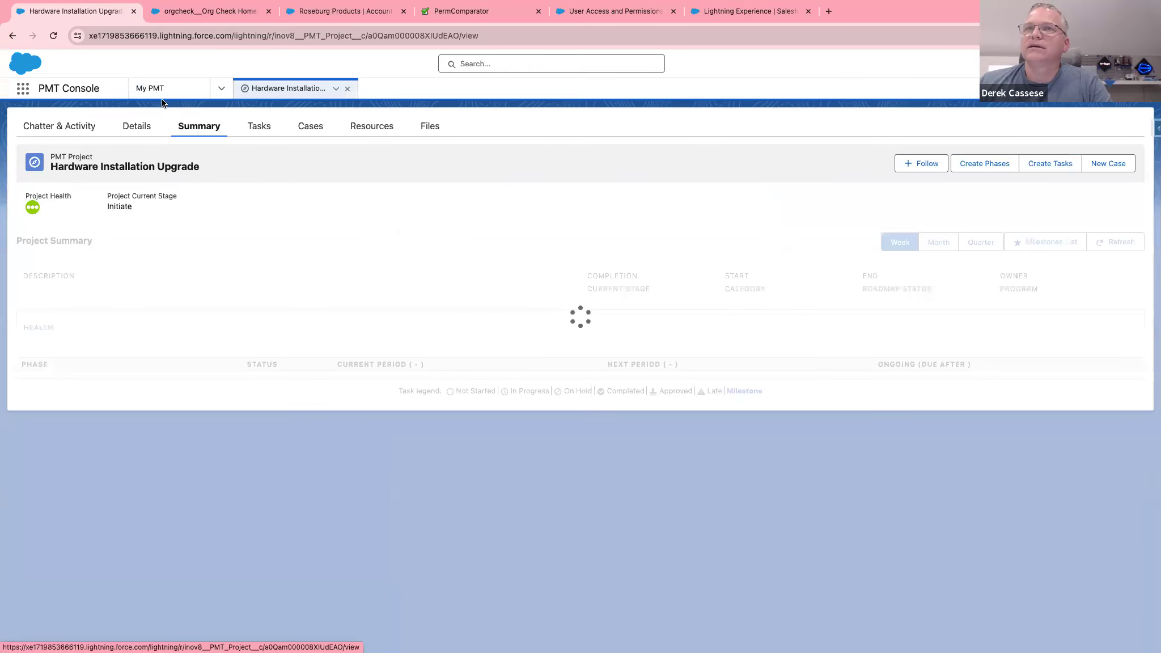
{"action": "left_click", "coordinate": [153, 88]}
{"action": "left_click", "coordinate": [85, 344]}
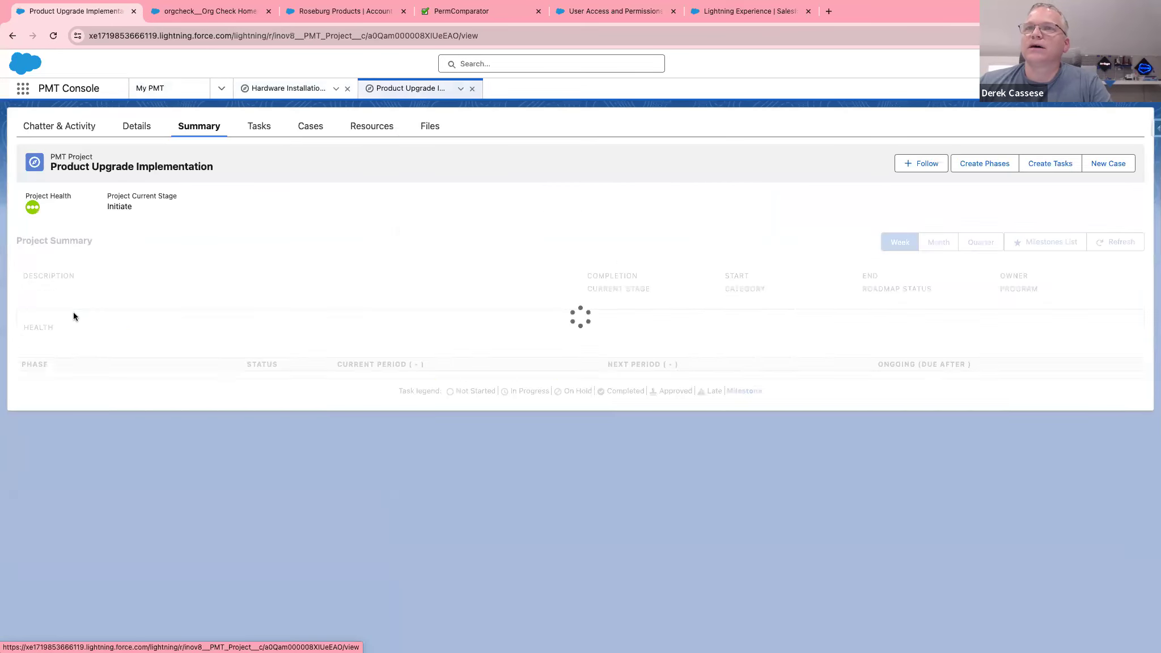
{"action": "left_click", "coordinate": [283, 88]}
{"action": "left_click", "coordinate": [397, 88]}
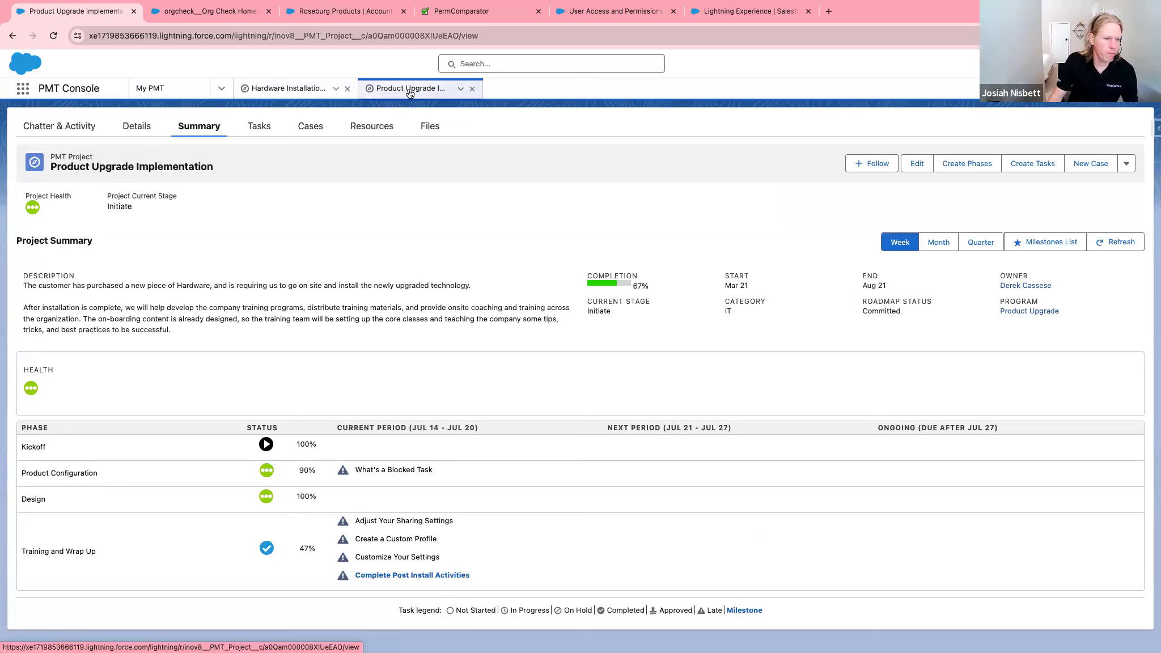
{"action": "left_click", "coordinate": [302, 88]}
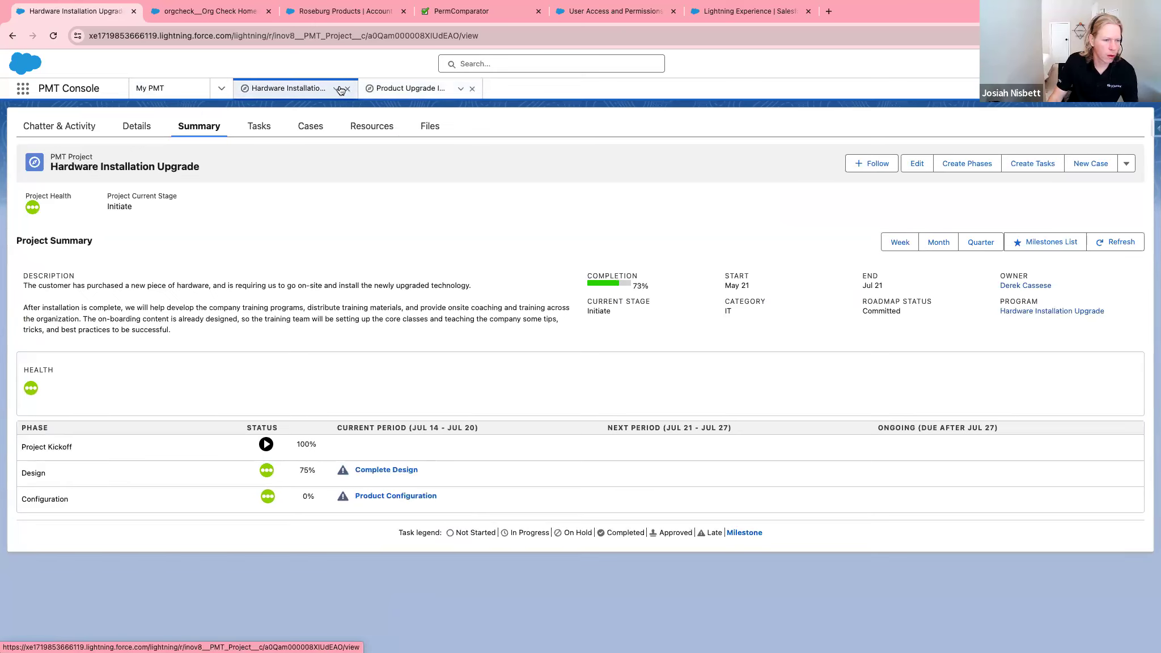
{"action": "left_click", "coordinate": [431, 89]}
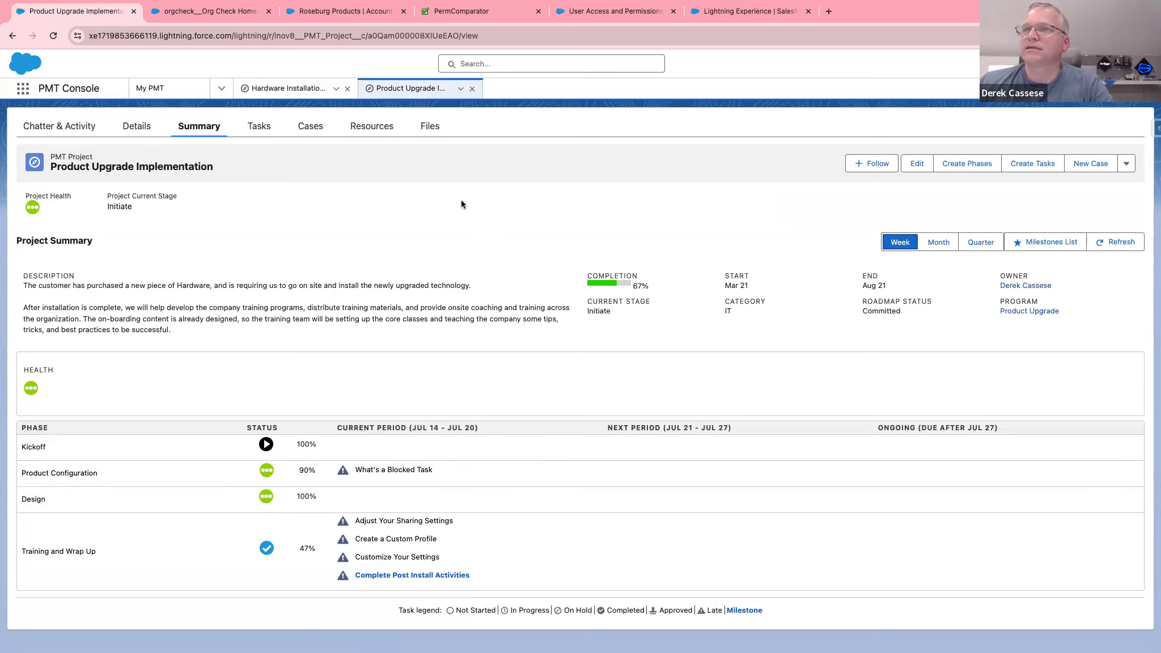
- Show the Org Check slide in the presentation and return to the browser
{"action": "key", "text": "ctrl+Left"}
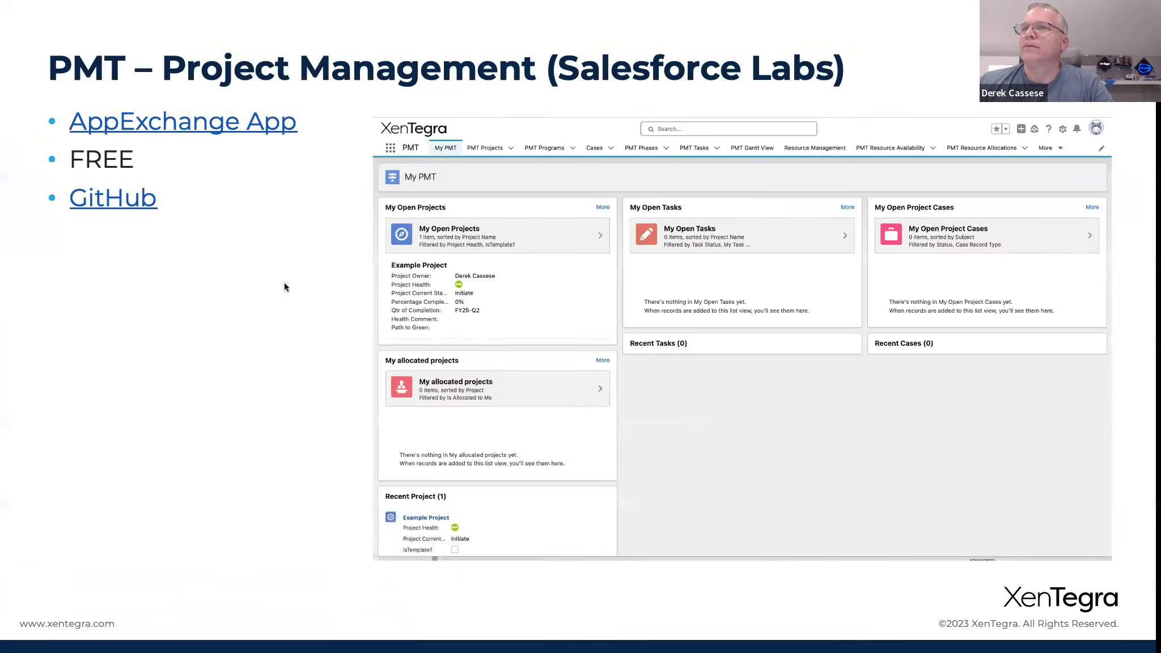
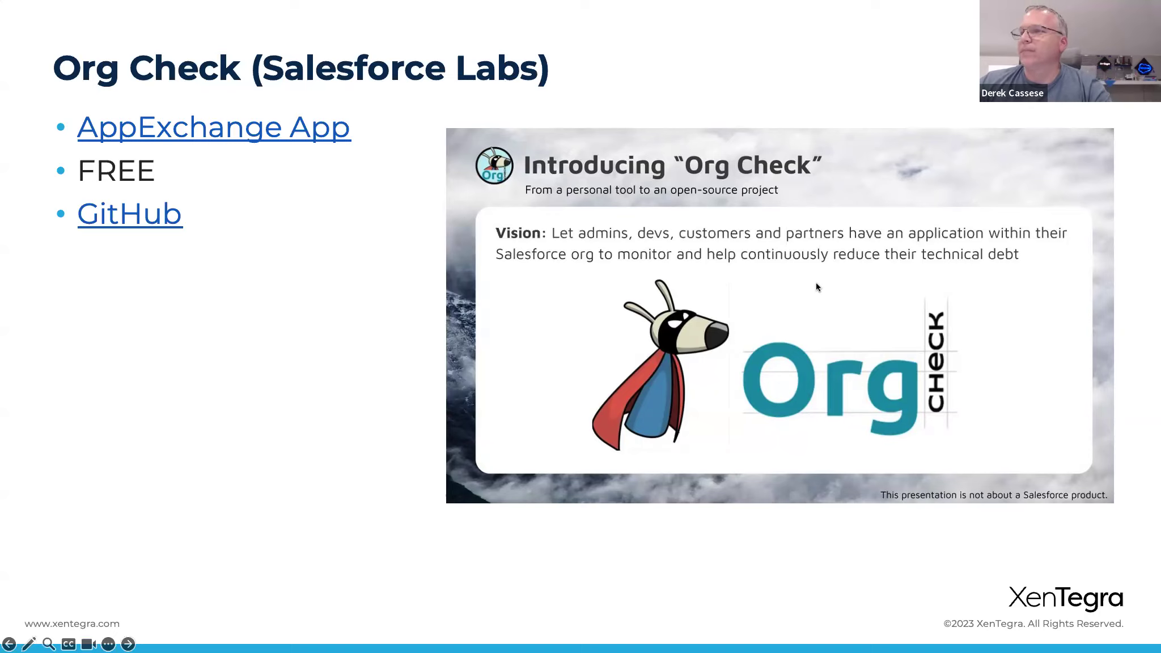
{"action": "key", "text": "ctrl+Right"}
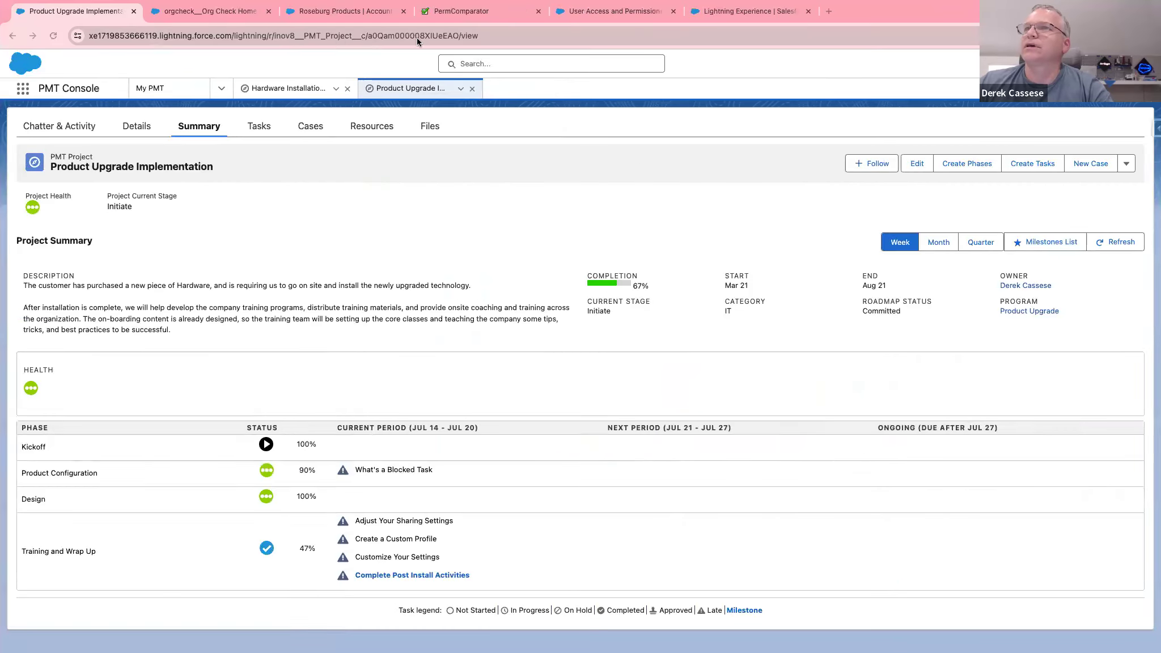
- Open the object documentation in Org Check and examine the org-wide default sharing settings of the objects
{"action": "left_click", "coordinate": [214, 12]}
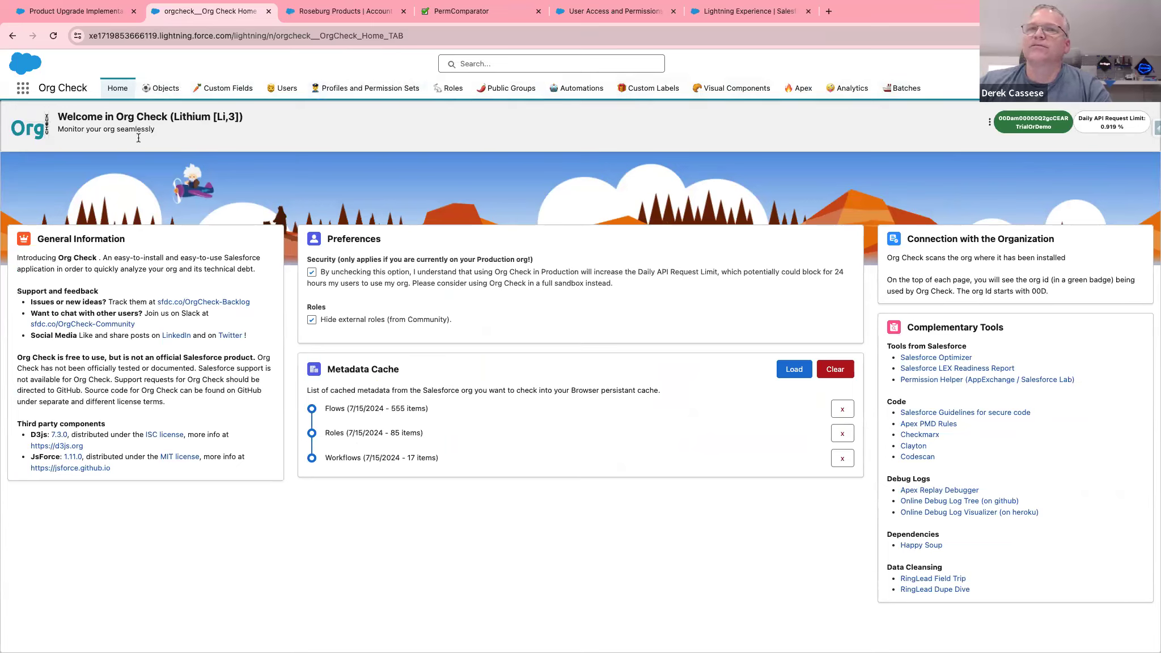
{"action": "left_click", "coordinate": [161, 99]}
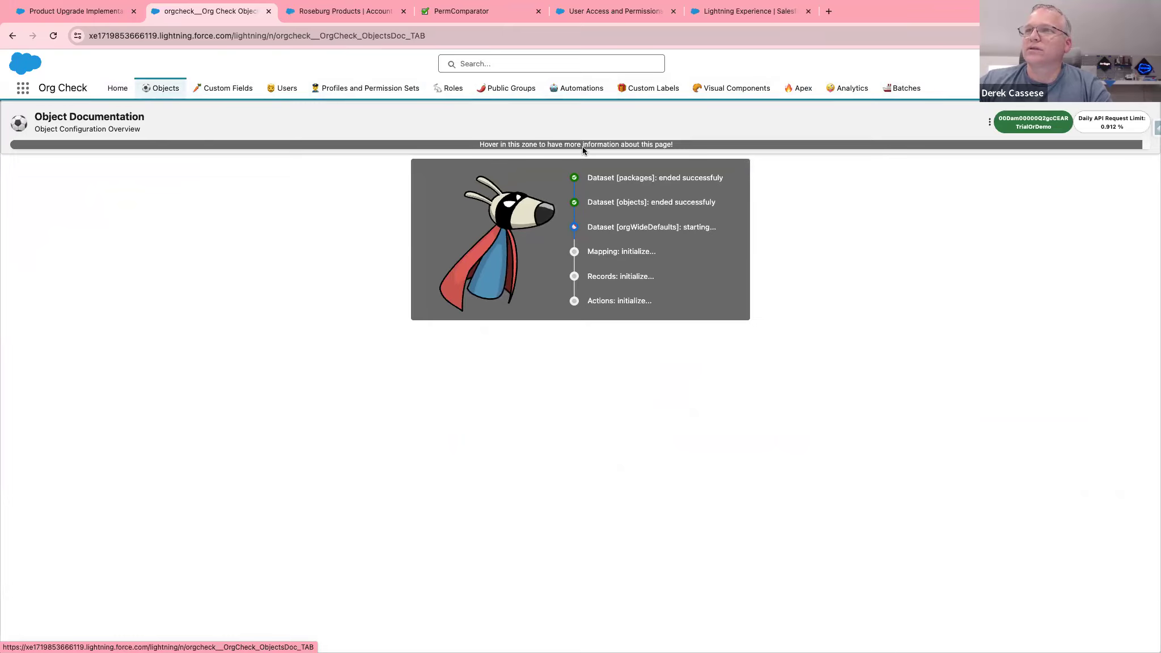
{"action": "mouse_move", "coordinate": [583, 148]}
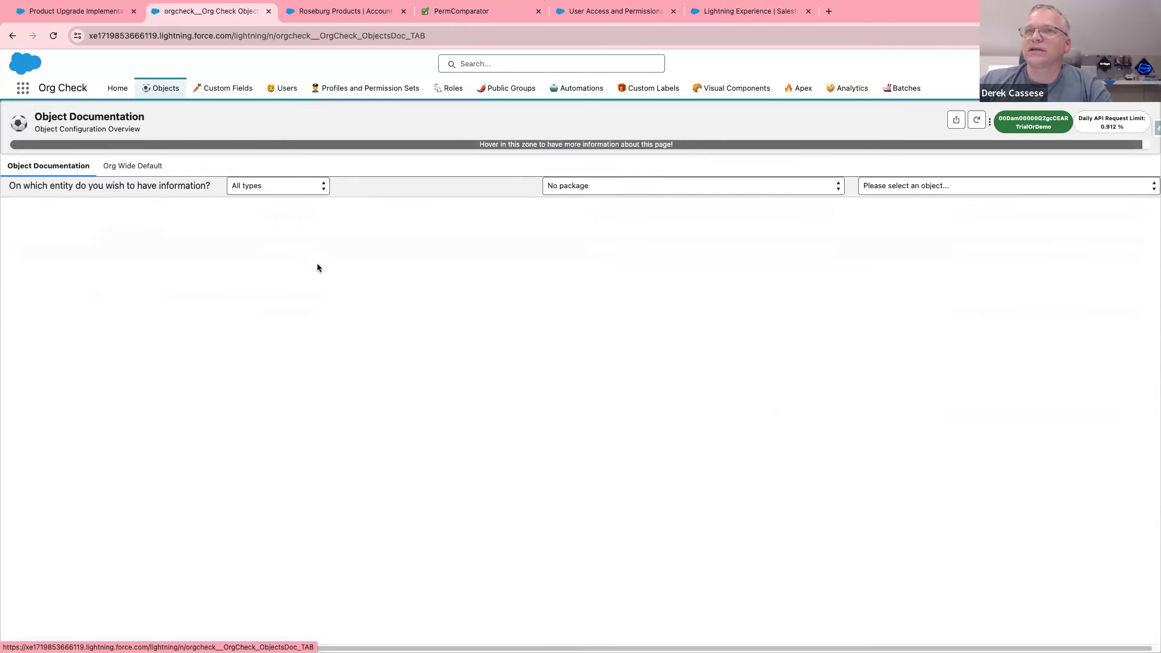
{"action": "left_click", "coordinate": [131, 167]}
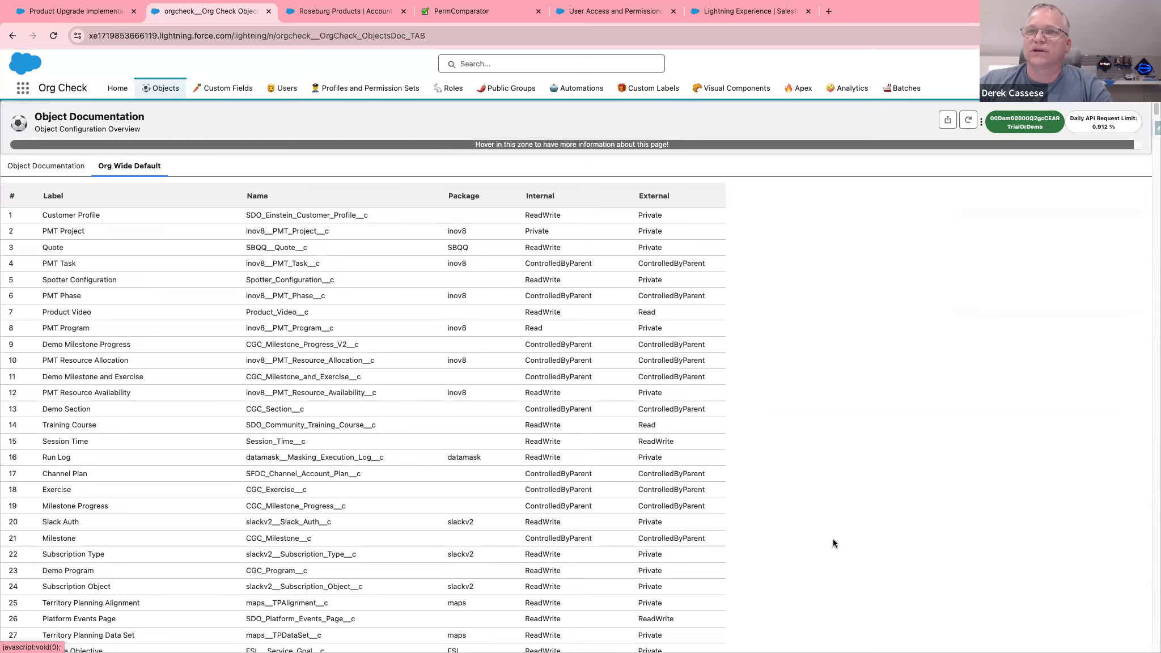
{"action": "scroll", "coordinate": [564, 495], "scroll_direction": "down", "scroll_amount": 5}
{"action": "scroll", "coordinate": [564, 495], "scroll_direction": "up", "scroll_amount": 5}
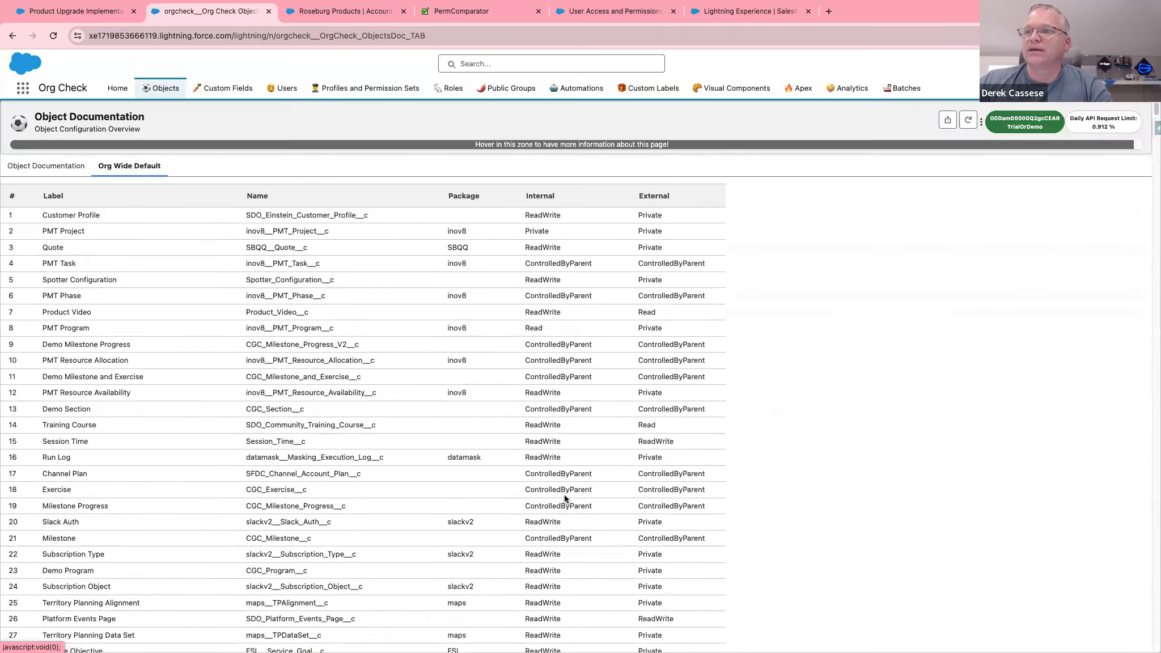
{"action": "mouse_move", "coordinate": [39, 170]}
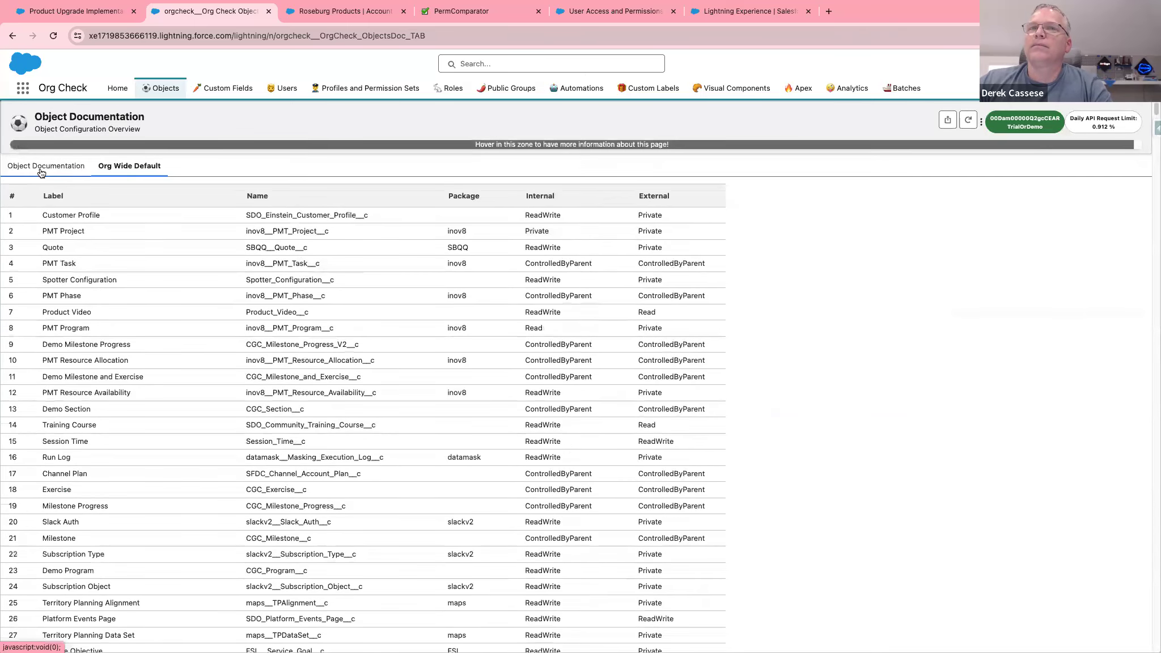
- Return to the object documentation and filter it by standard objects and the Quip package
{"action": "left_click", "coordinate": [42, 172]}
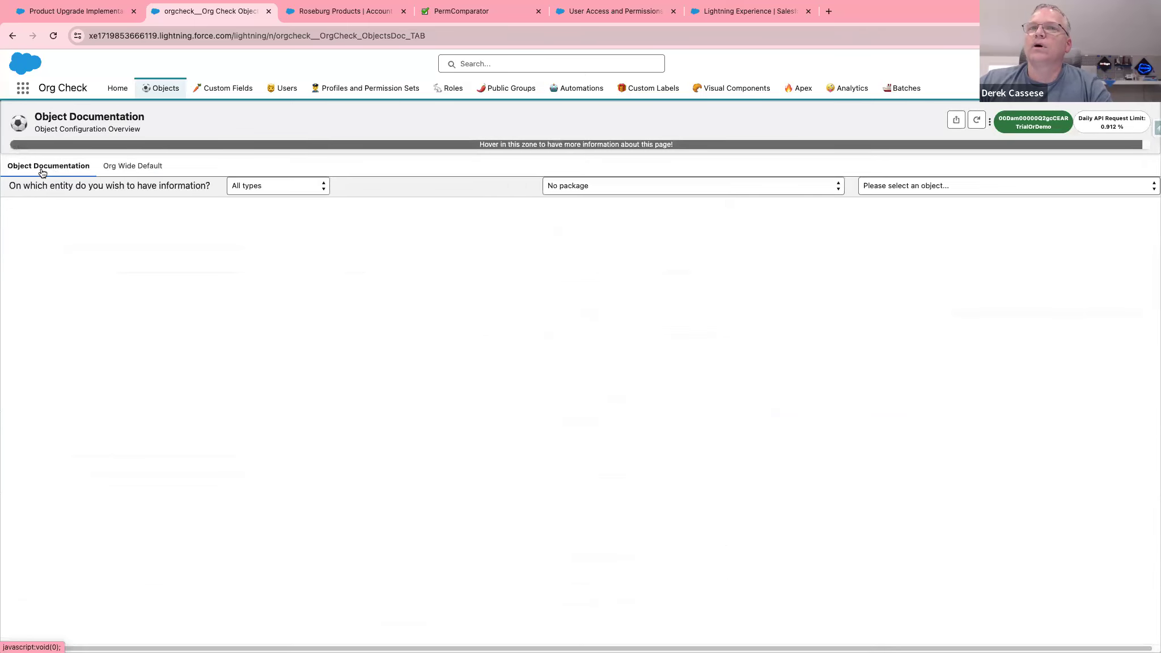
{"action": "left_click", "coordinate": [292, 187]}
{"action": "left_click", "coordinate": [292, 196]}
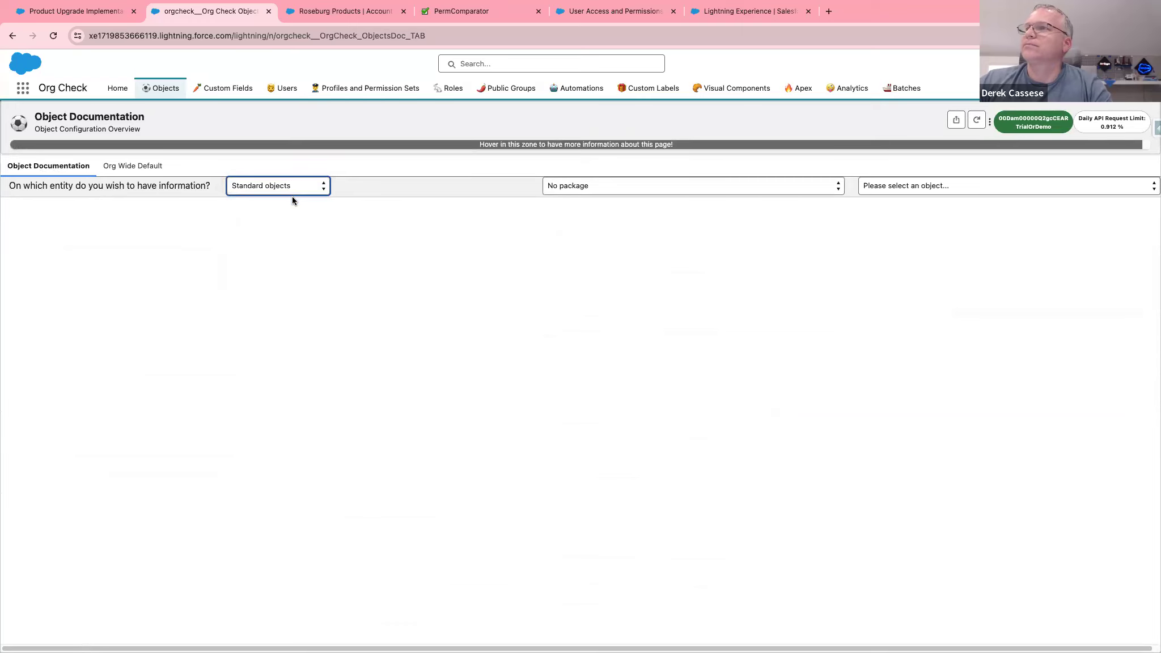
{"action": "left_click", "coordinate": [659, 187]}
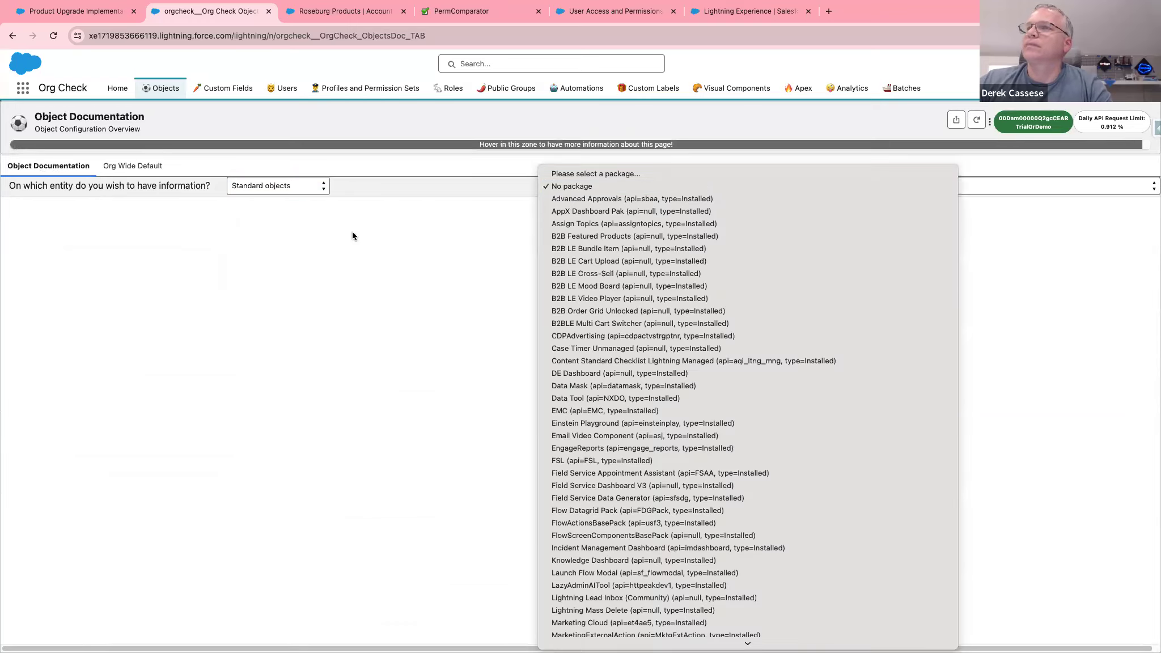
{"action": "scroll", "coordinate": [709, 446], "scroll_direction": "down", "scroll_amount": 10}
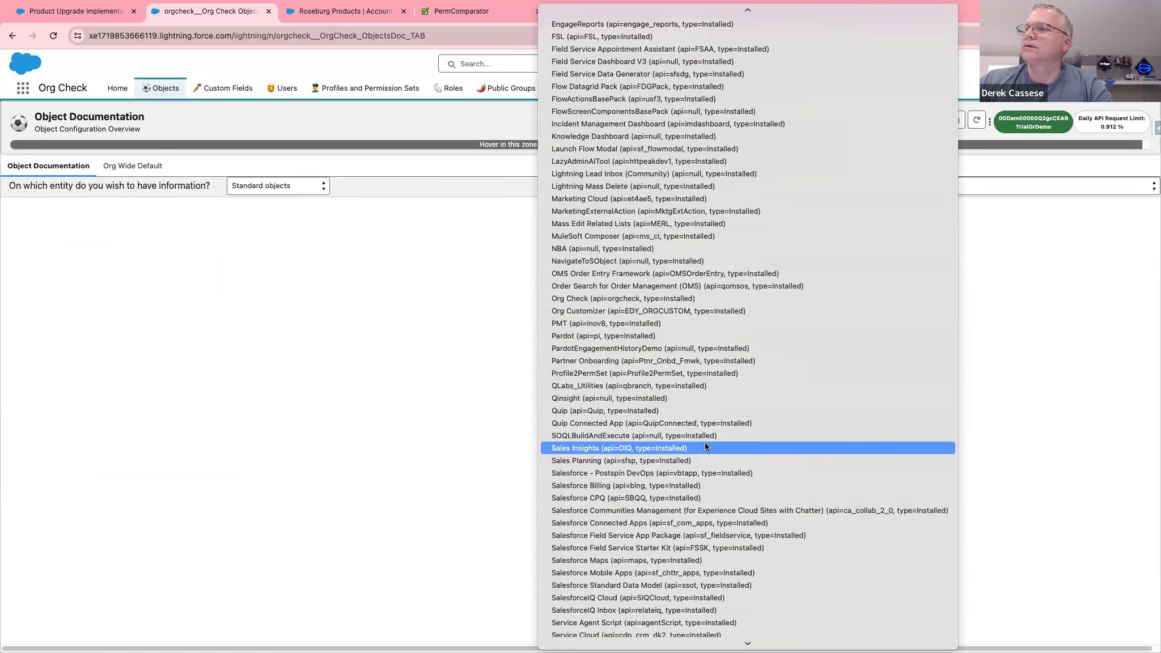
{"action": "left_click", "coordinate": [691, 406]}
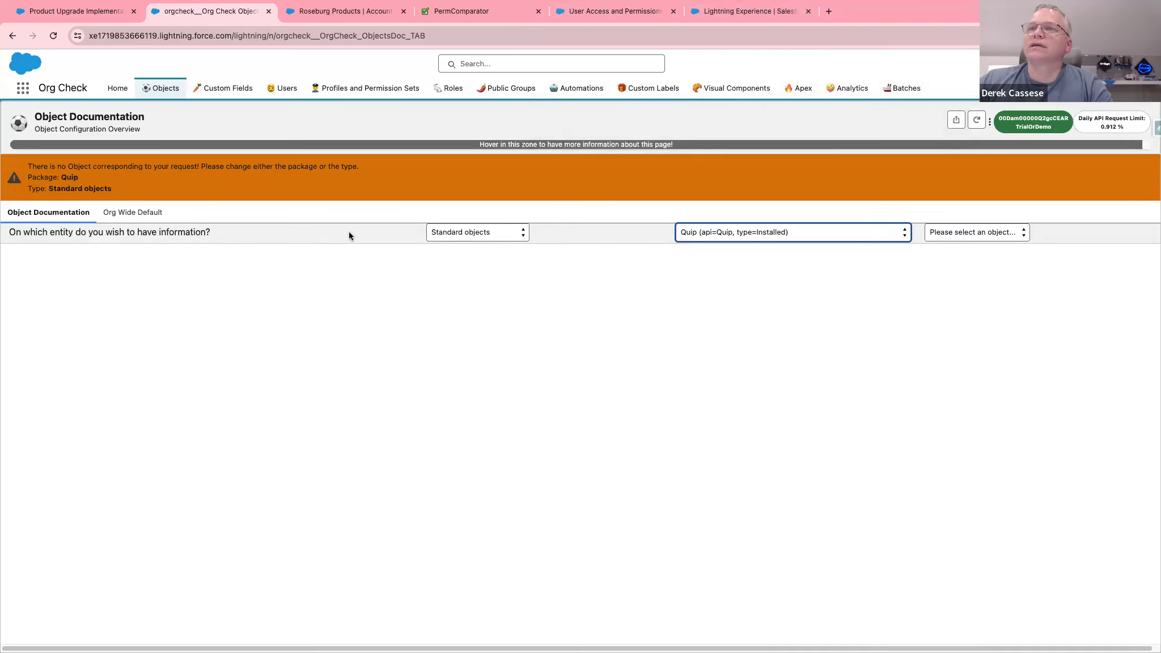
- Switch the entity type to Custom Objects and check which objects can be selected for the Quip package
{"action": "left_click", "coordinate": [447, 230]}
{"action": "left_click", "coordinate": [459, 243]}
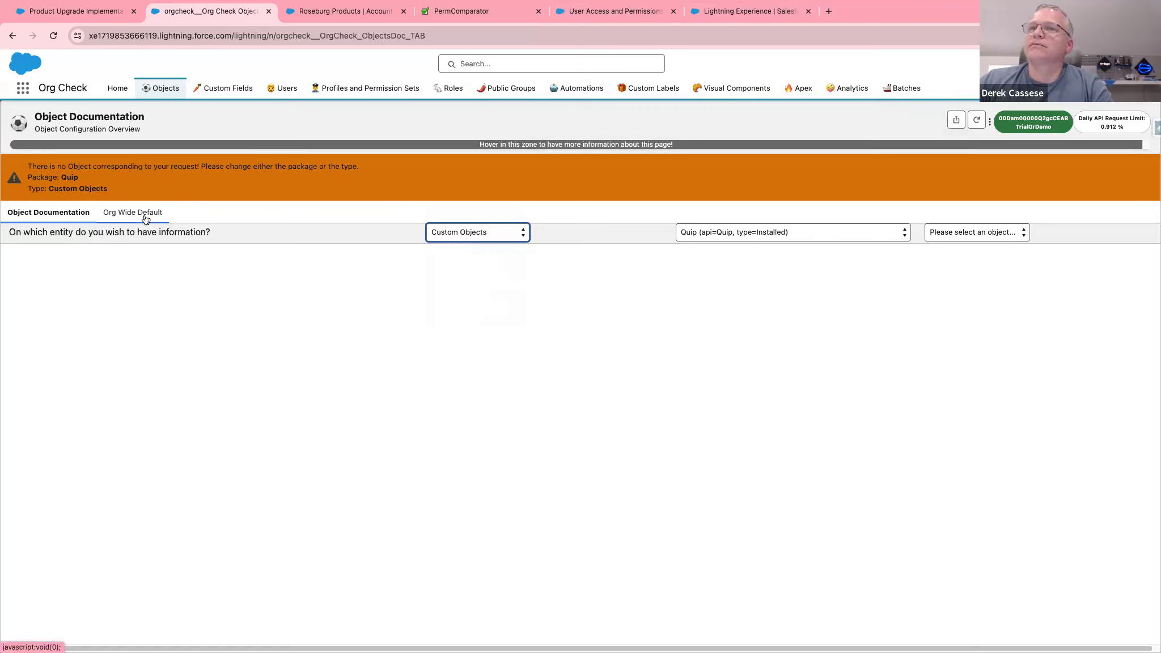
{"action": "left_click", "coordinate": [941, 233]}
{"action": "left_click", "coordinate": [985, 243]}
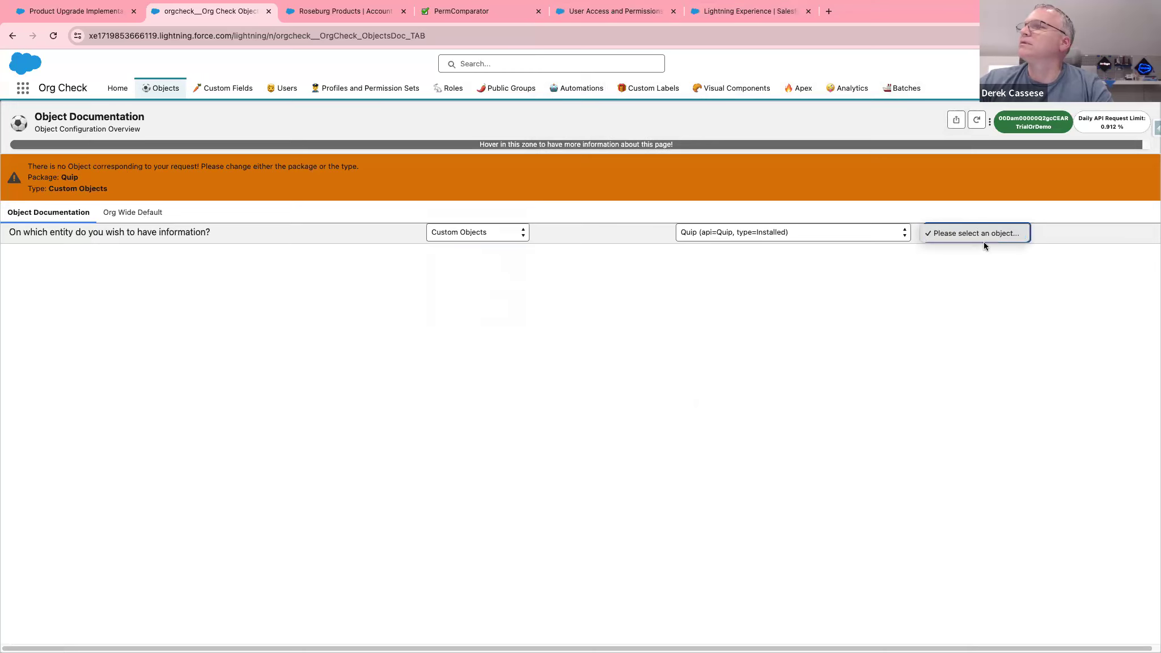
{"action": "left_click", "coordinate": [476, 231]}
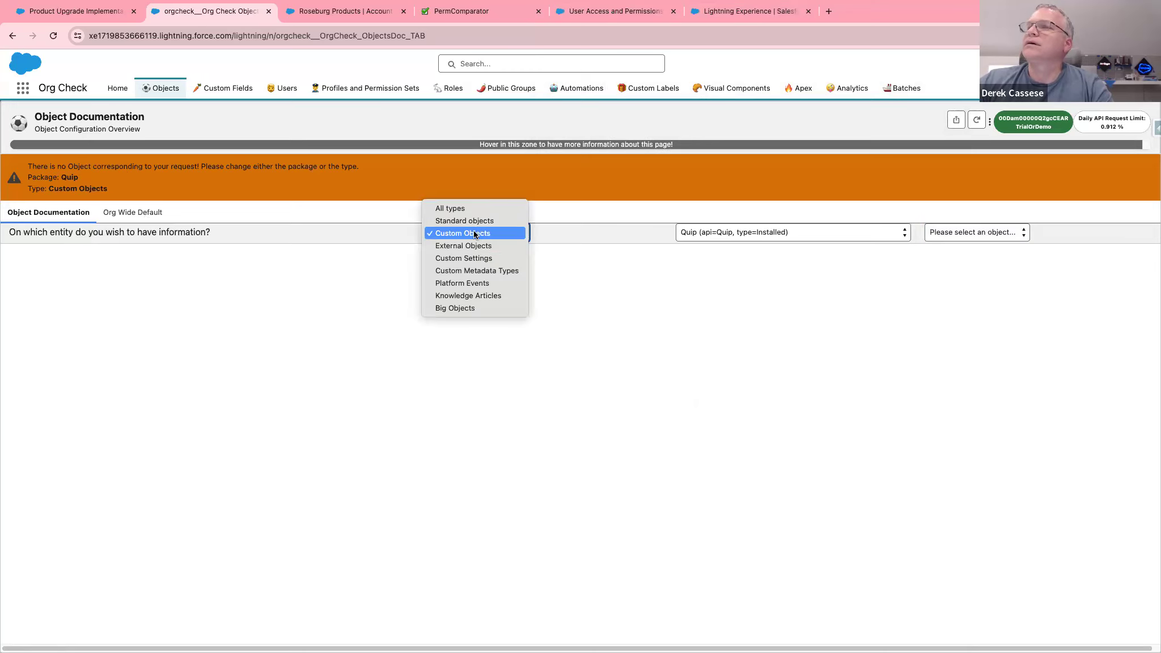
{"action": "left_click", "coordinate": [475, 234]}
- Set the package filter to Time Warp and check which custom objects can be selected for it
{"action": "left_click", "coordinate": [727, 233]}
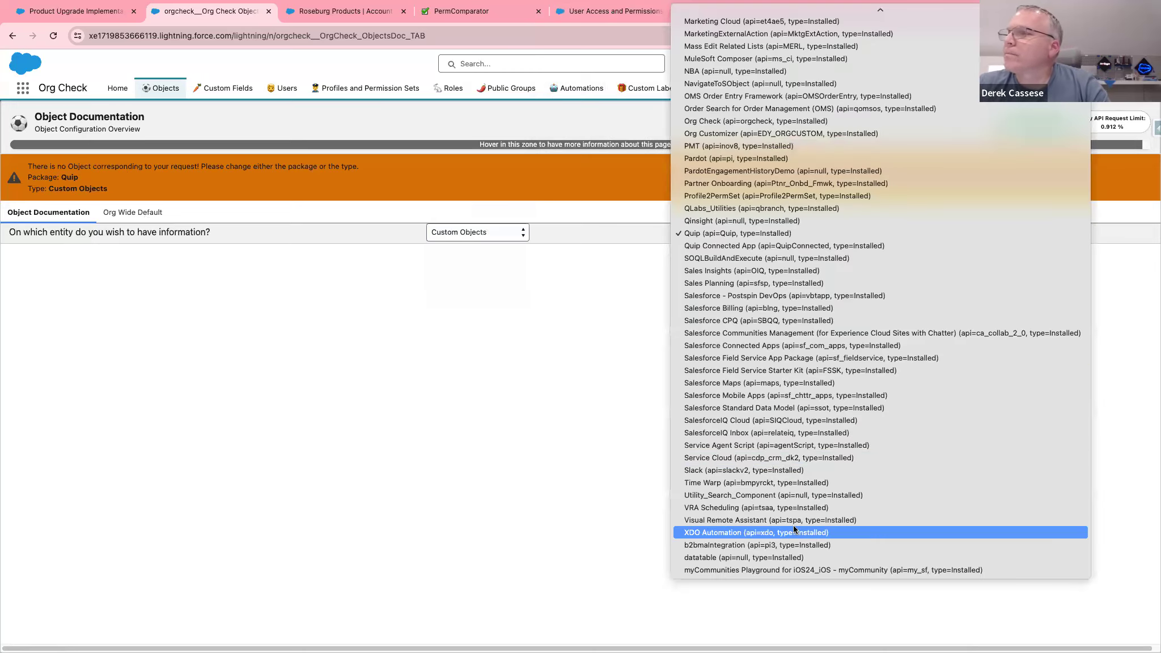
{"action": "left_click", "coordinate": [795, 484]}
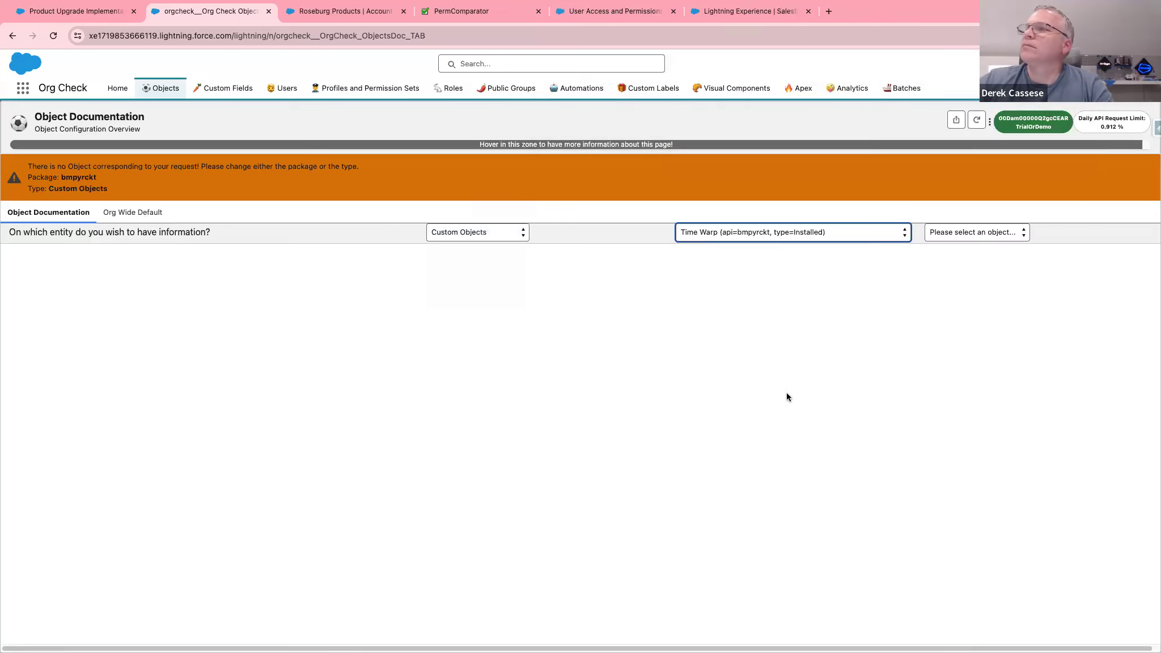
{"action": "left_click", "coordinate": [991, 230]}
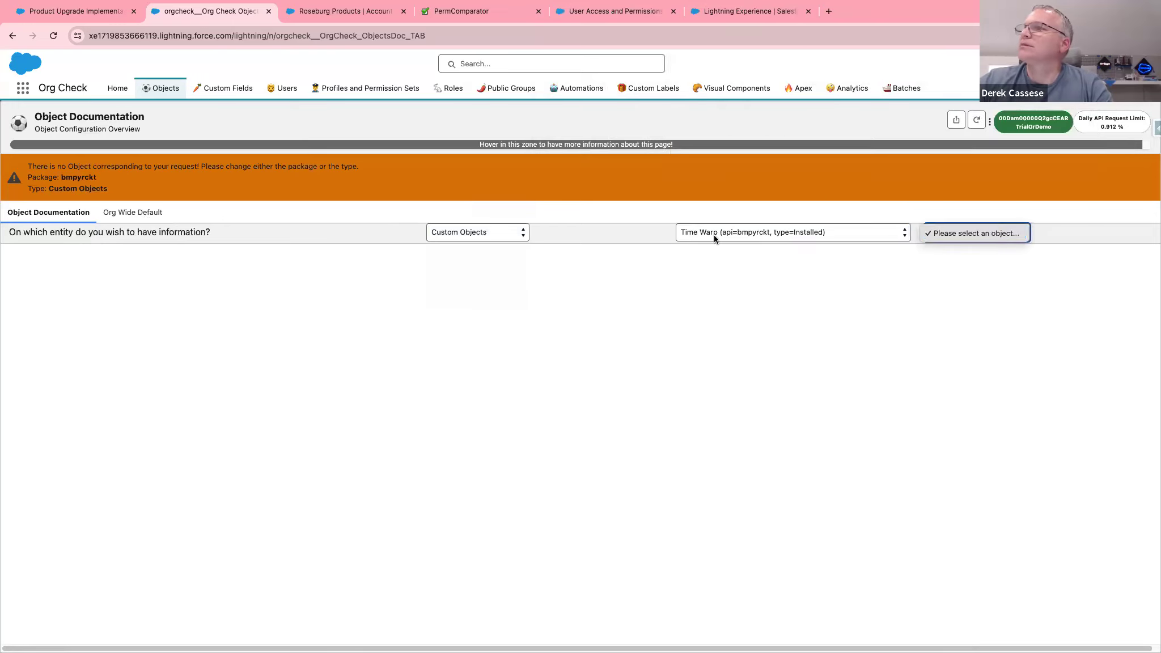
{"action": "left_click", "coordinate": [133, 217]}
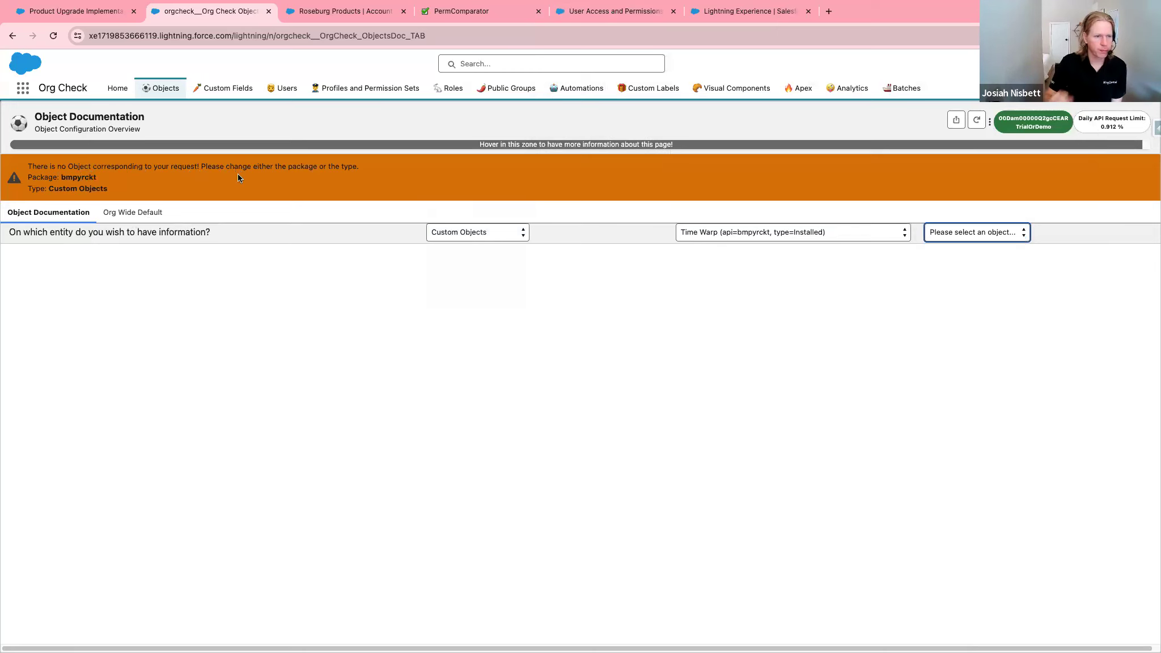
- Set the package filter to No package and the entity type to Custom Objects
{"action": "left_click", "coordinate": [884, 234]}
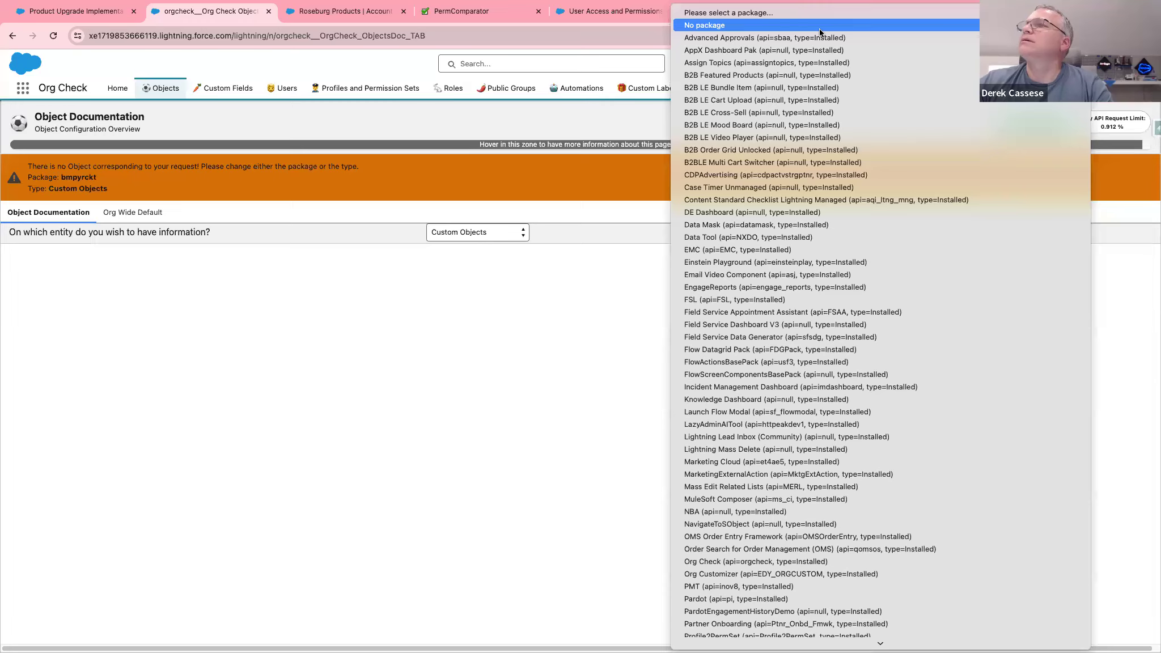
{"action": "left_click", "coordinate": [820, 26]}
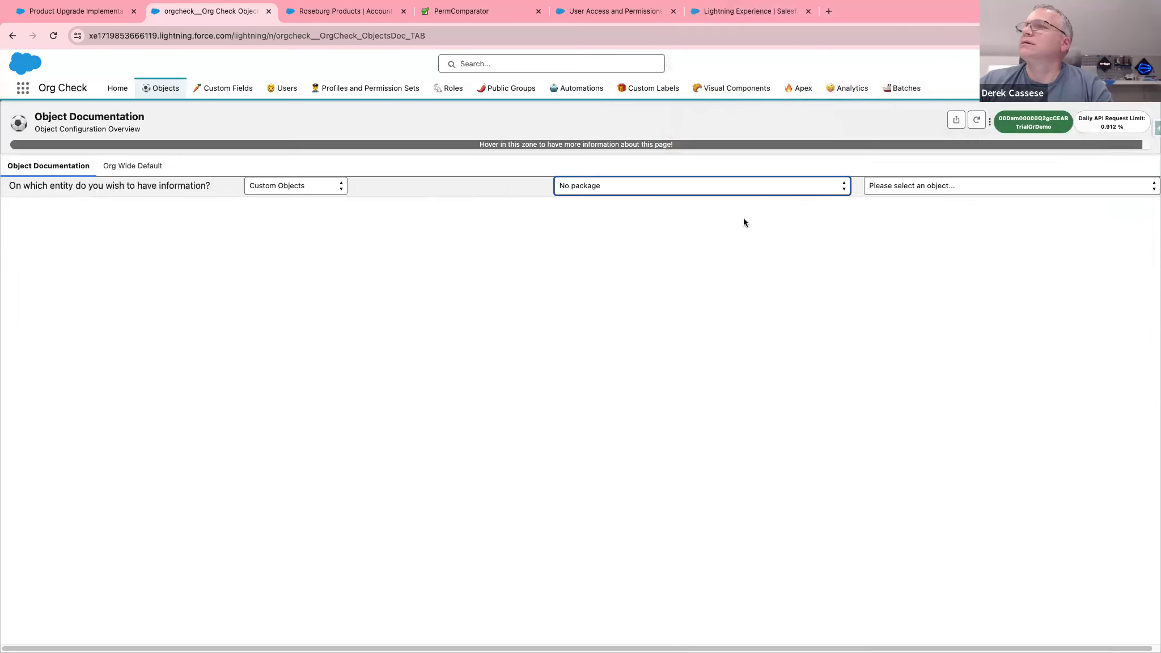
{"action": "left_click", "coordinate": [343, 190]}
{"action": "left_click", "coordinate": [318, 168]}
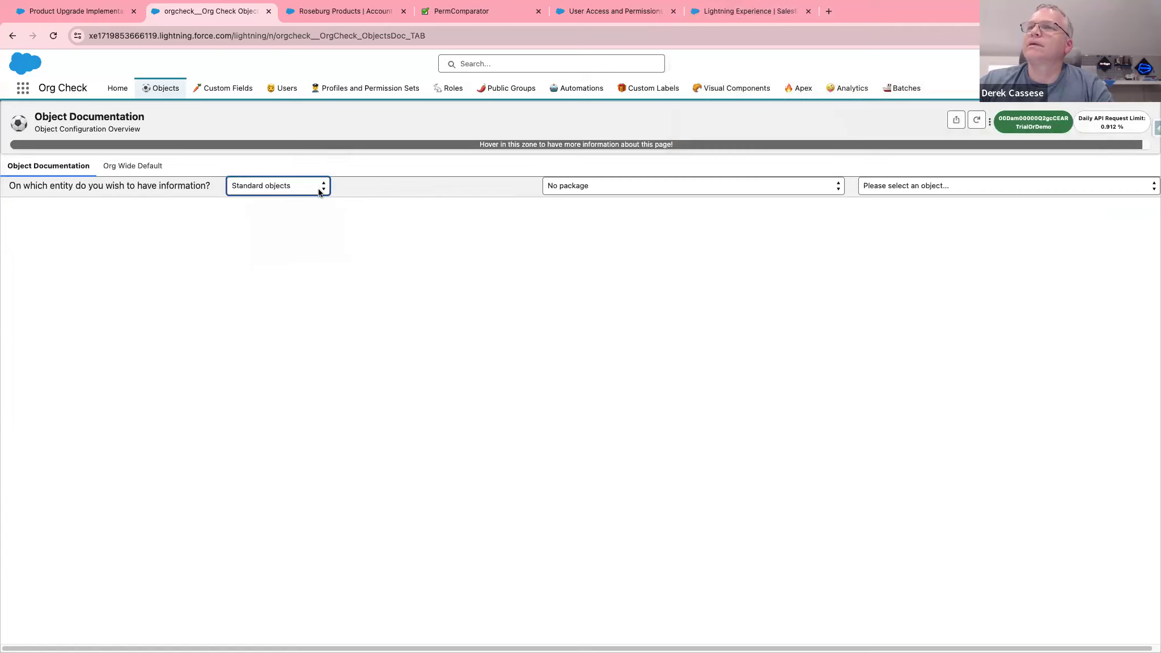
{"action": "left_click", "coordinate": [313, 191]}
{"action": "left_click", "coordinate": [307, 198]}
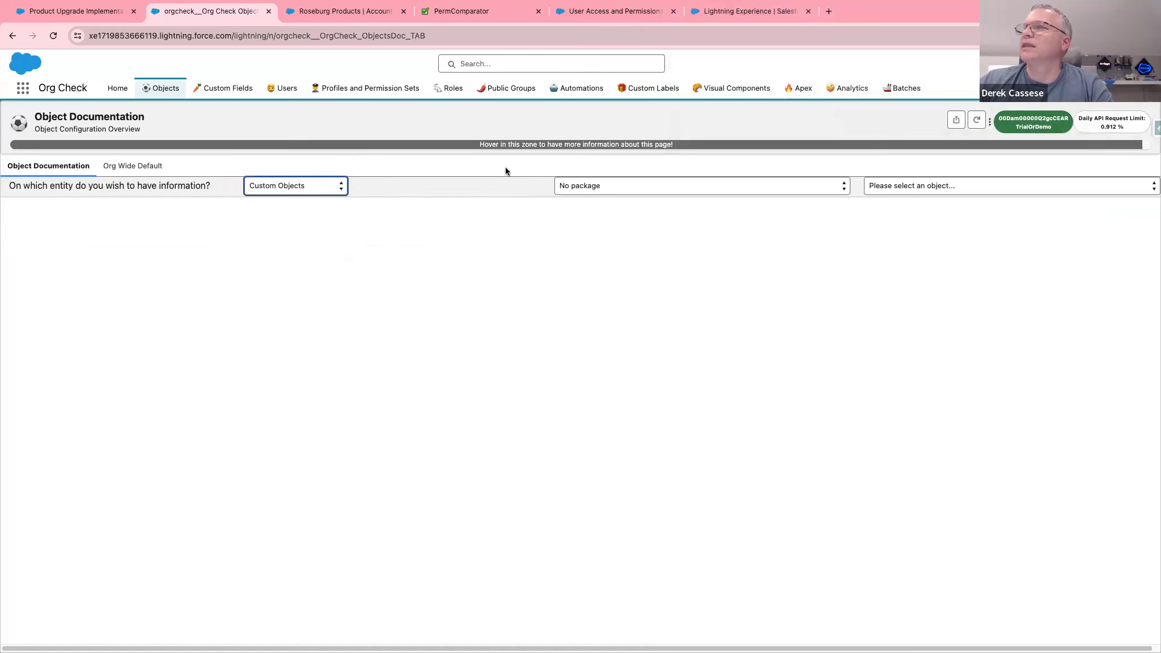
- Select the Invoice object (SDO_Sales_Invoice_Example__c) to load its documentation
{"action": "left_click", "coordinate": [934, 189]}
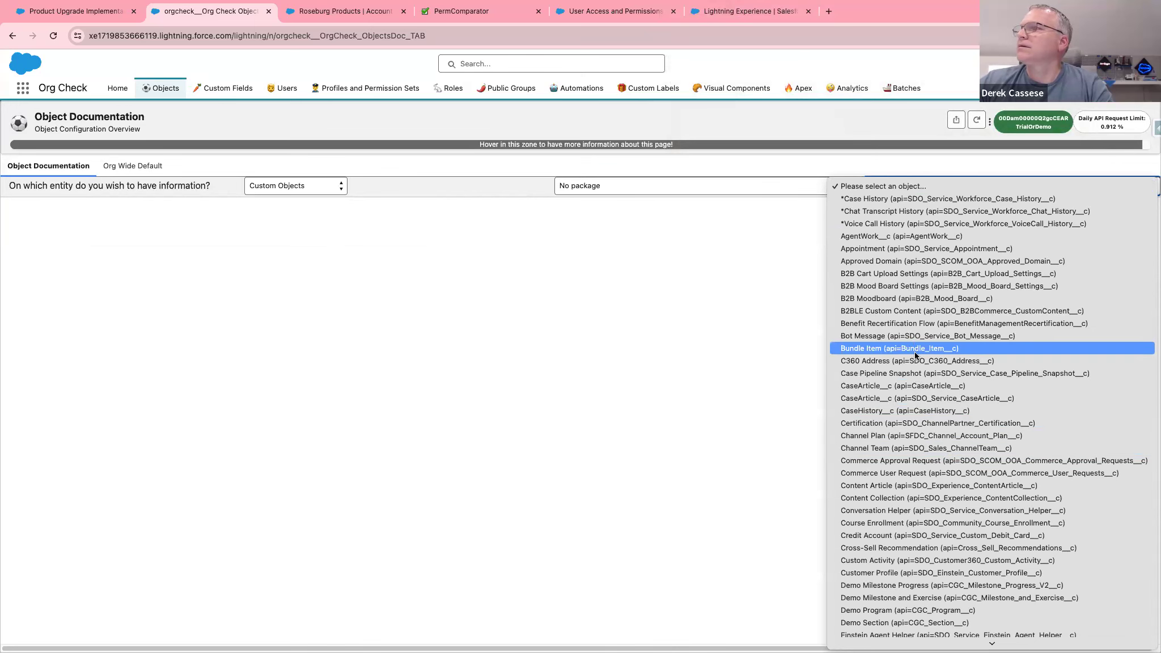
{"action": "scroll", "coordinate": [914, 515], "scroll_direction": "down", "scroll_amount": 4}
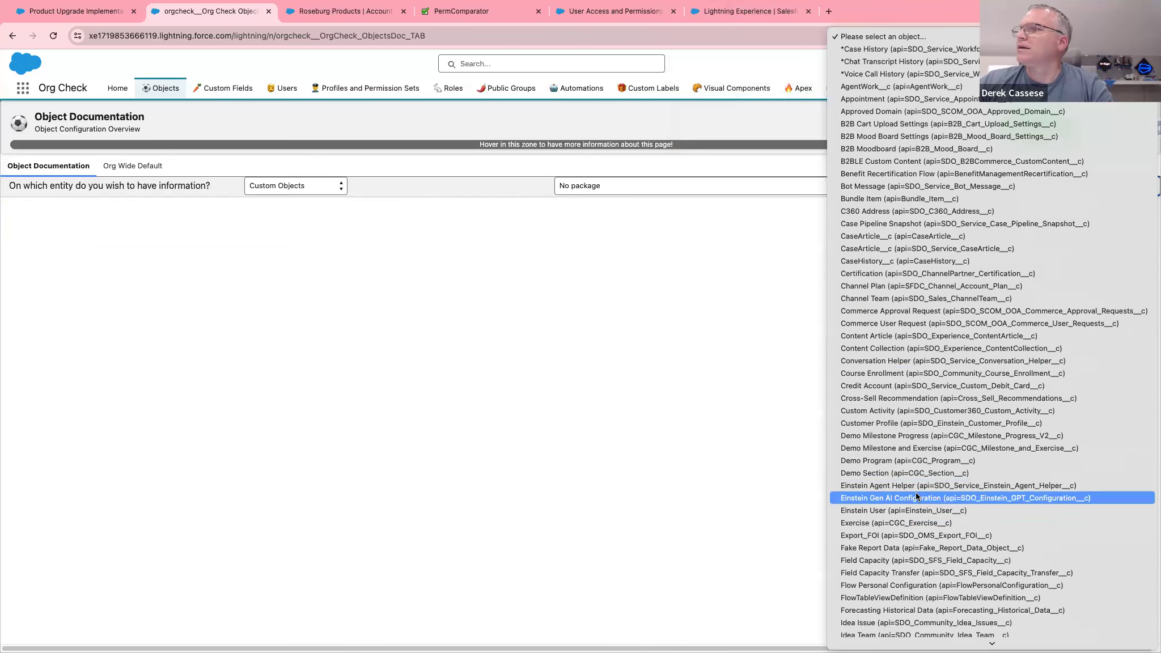
{"action": "scroll", "coordinate": [920, 550], "scroll_direction": "down", "scroll_amount": 4}
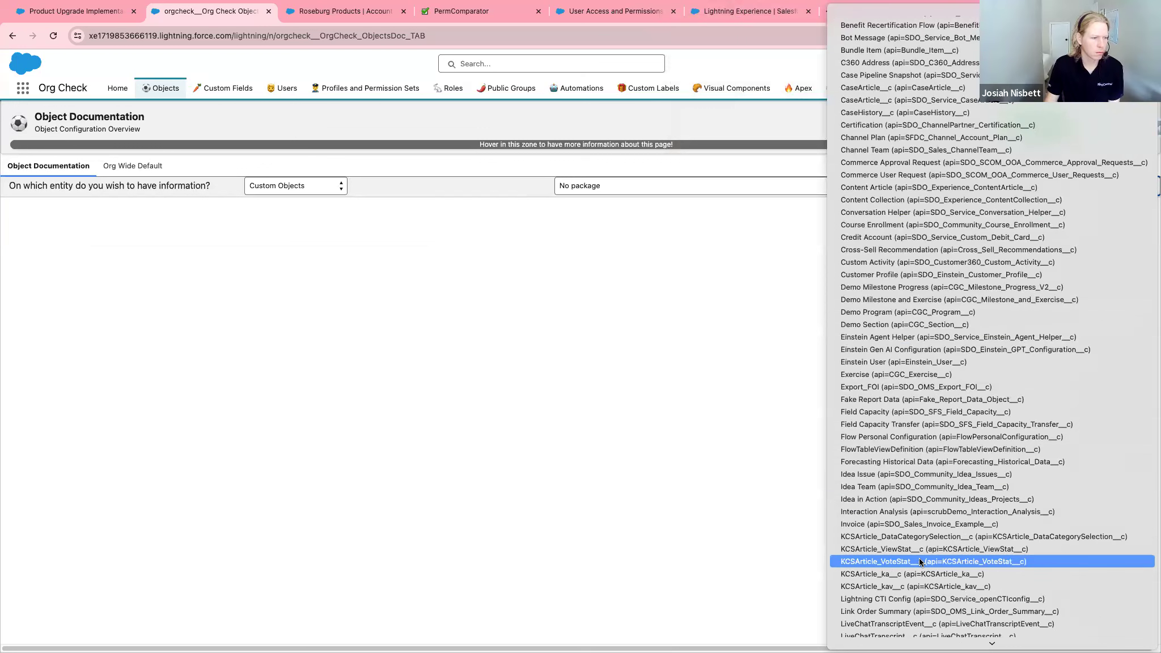
{"action": "left_click", "coordinate": [914, 524]}
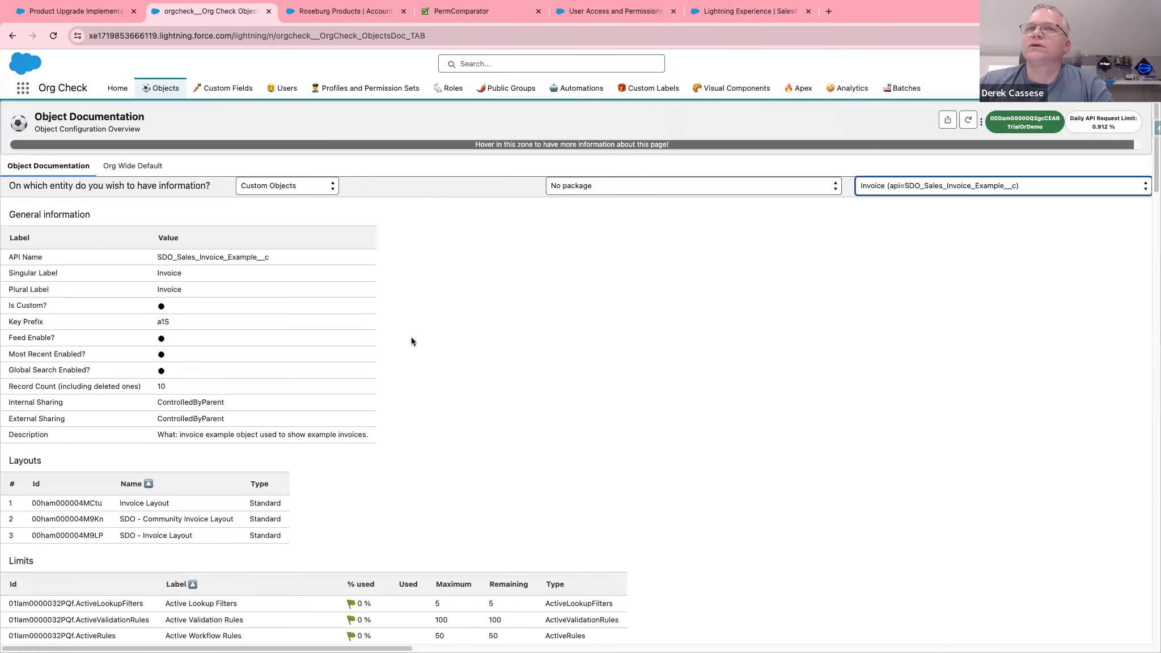
- Examine the Invoice object's general information, layouts, limits, fields, record types and relationships
{"action": "scroll", "coordinate": [502, 379], "scroll_direction": "down", "scroll_amount": 7}
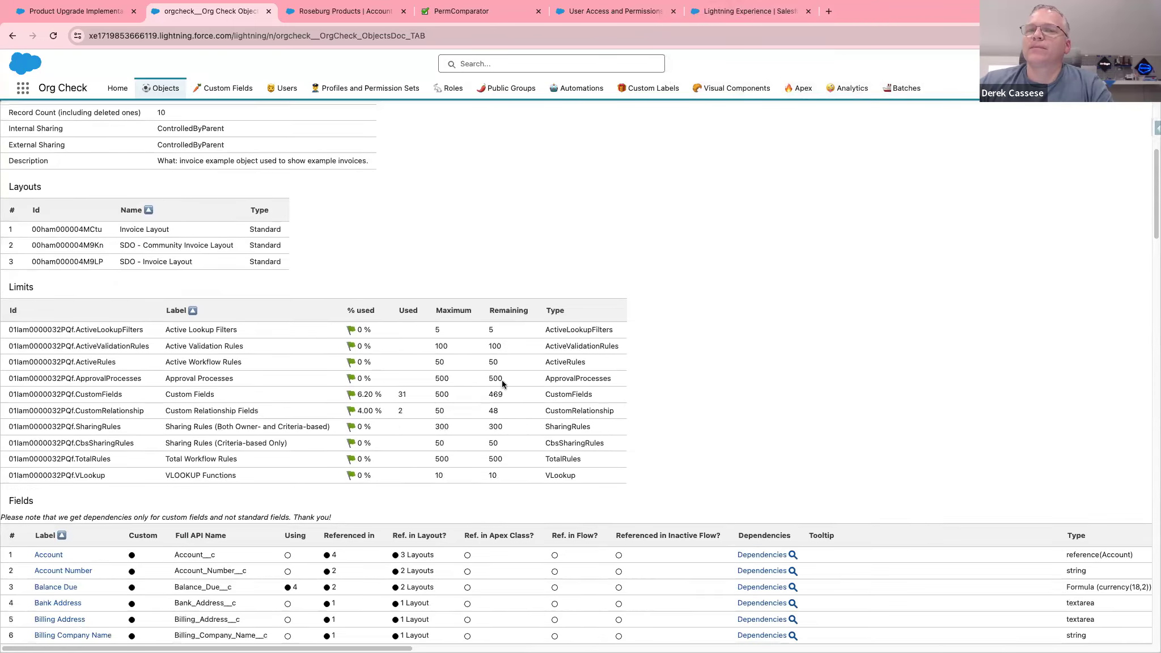
{"action": "scroll", "coordinate": [501, 380], "scroll_direction": "down", "scroll_amount": 2}
{"action": "scroll", "coordinate": [502, 380], "scroll_direction": "up", "scroll_amount": 8}
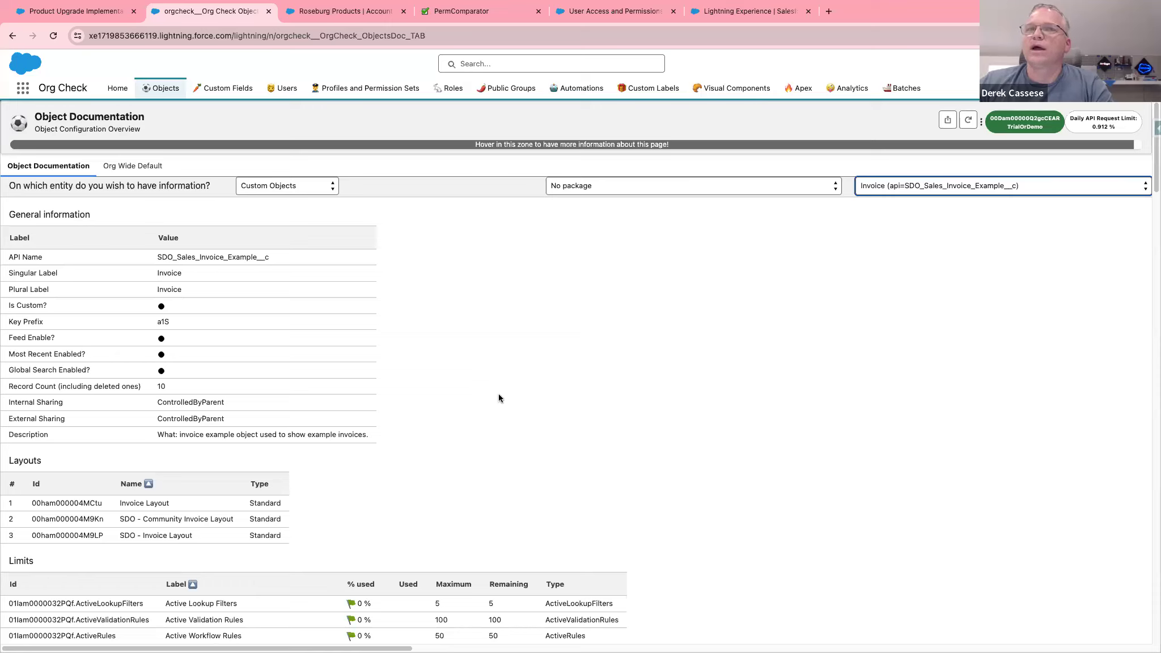
{"action": "scroll", "coordinate": [499, 398], "scroll_direction": "down", "scroll_amount": 5}
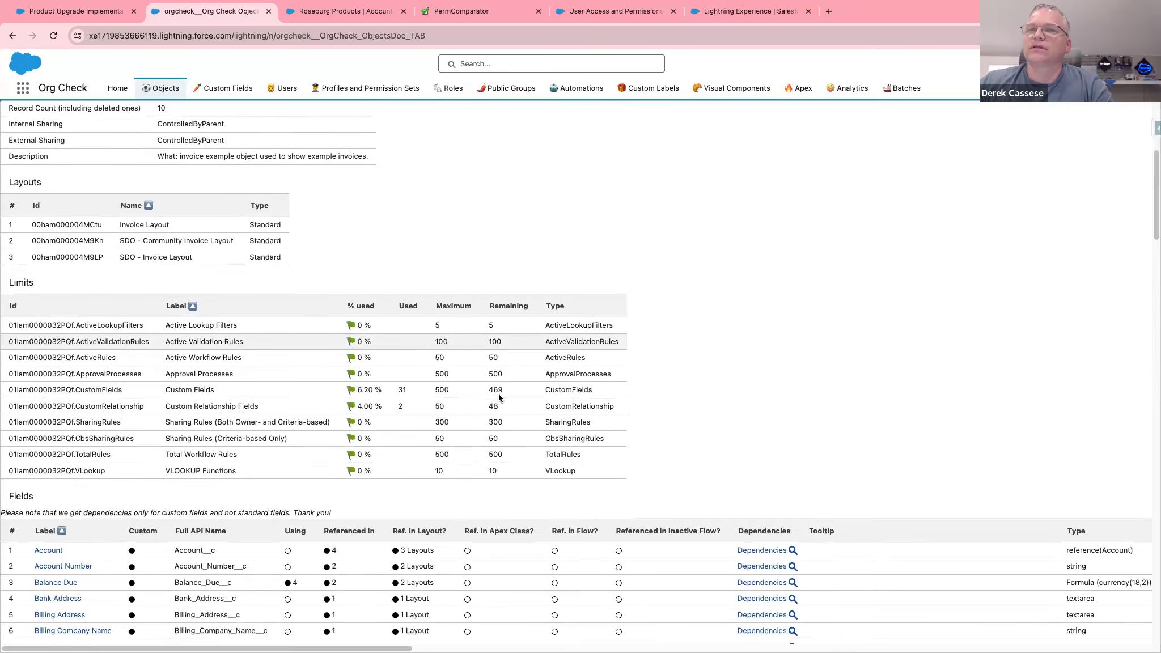
{"action": "scroll", "coordinate": [499, 398], "scroll_direction": "down", "scroll_amount": 6}
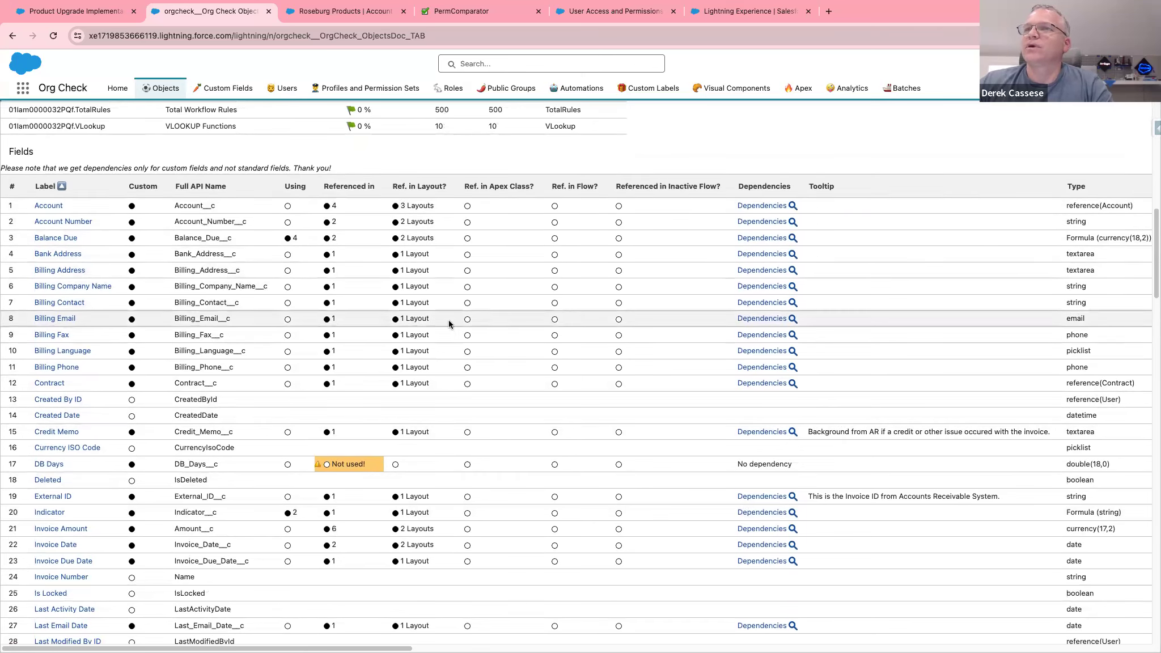
{"action": "scroll", "coordinate": [425, 382], "scroll_direction": "down", "scroll_amount": 4}
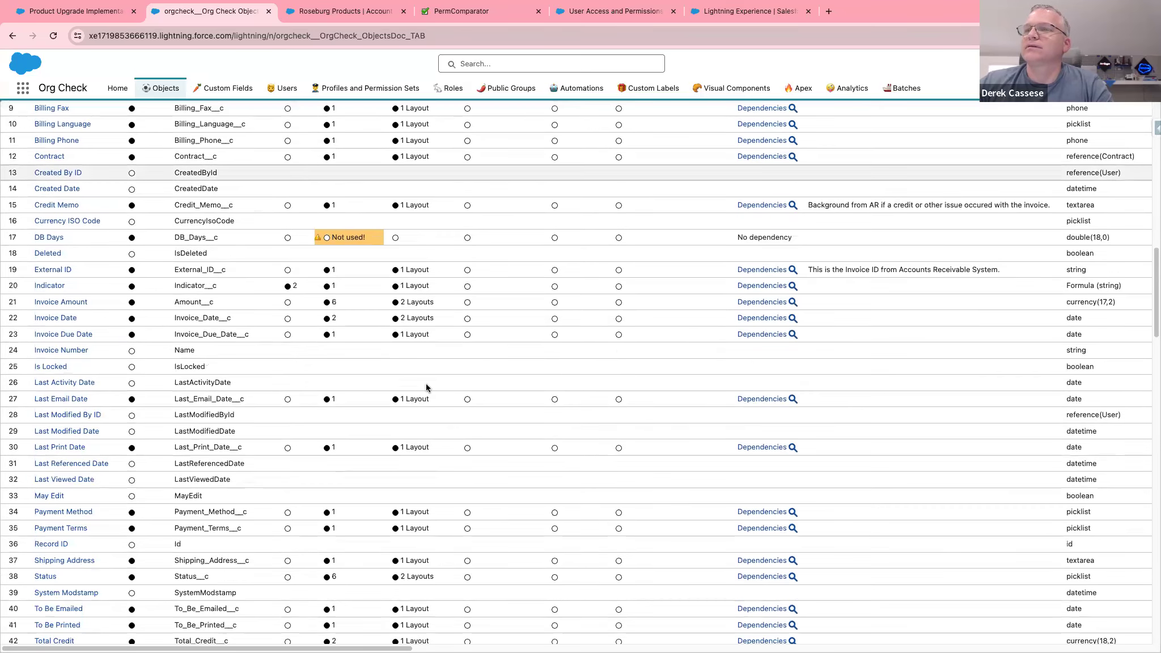
{"action": "scroll", "coordinate": [425, 382], "scroll_direction": "down", "scroll_amount": 4}
{"action": "scroll", "coordinate": [428, 389], "scroll_direction": "down", "scroll_amount": 10}
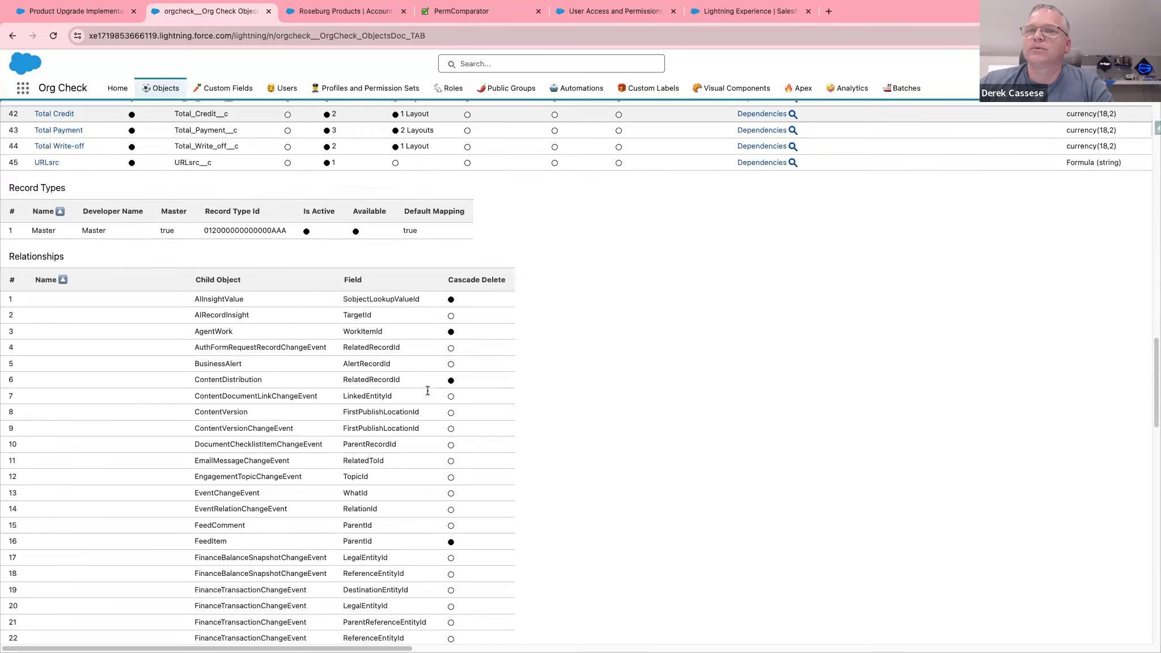
{"action": "scroll", "coordinate": [427, 389], "scroll_direction": "up", "scroll_amount": 15}
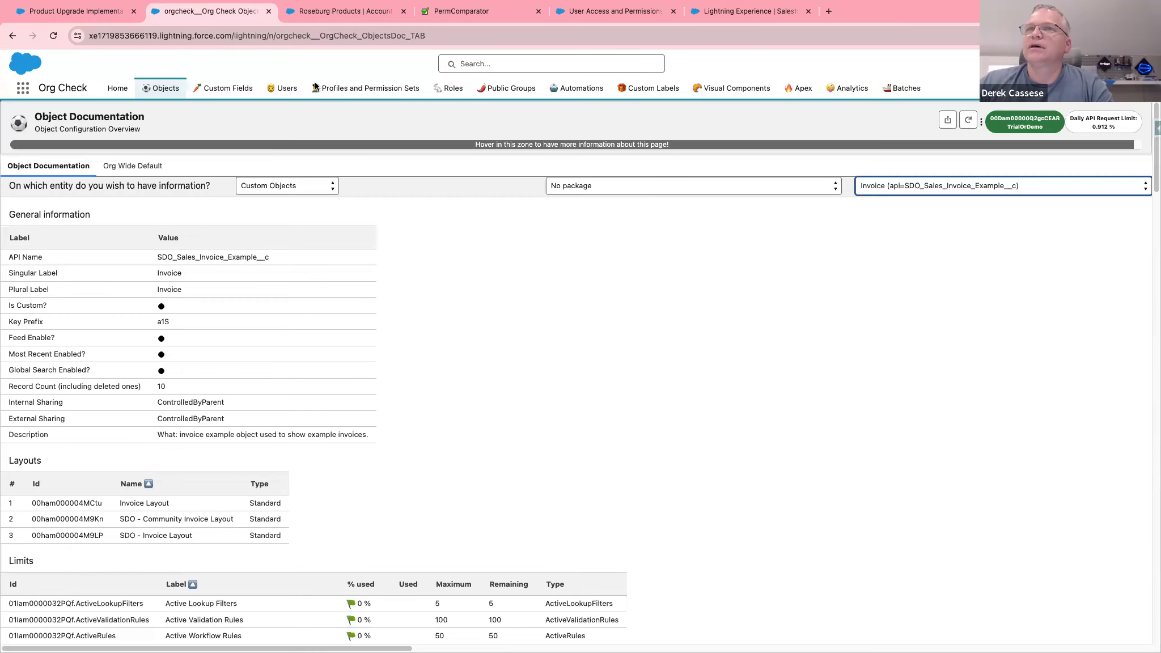
- Open the overview of active users and look over their login, profile and permission details
{"action": "left_click", "coordinate": [283, 91]}
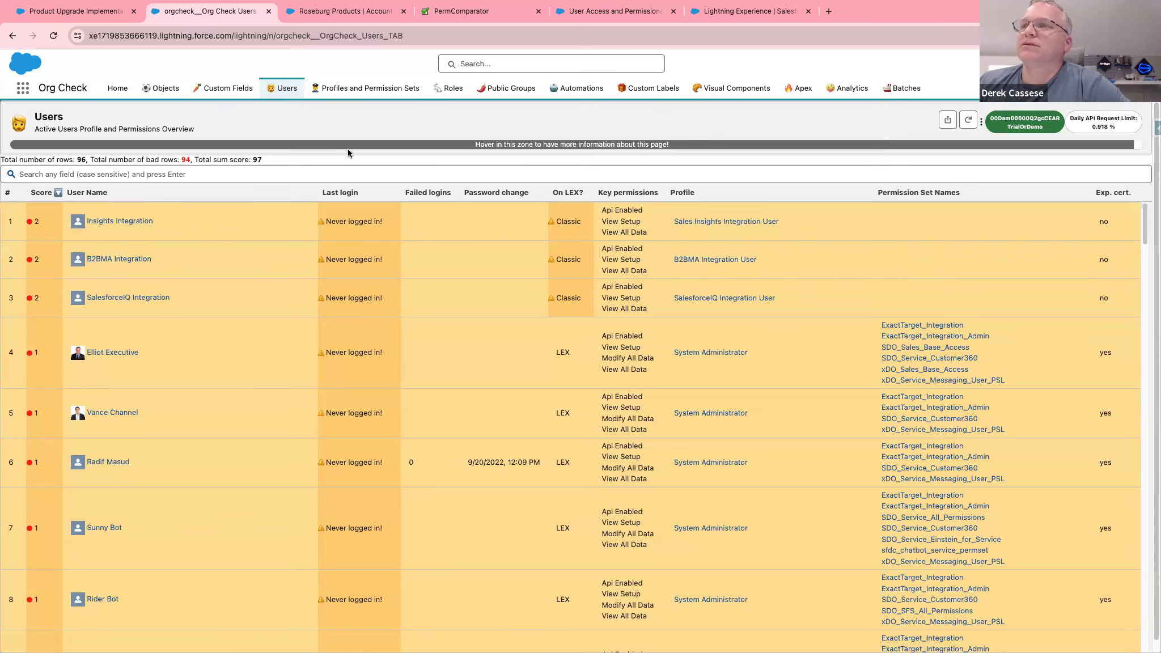
{"action": "scroll", "coordinate": [400, 354], "scroll_direction": "down", "scroll_amount": 1}
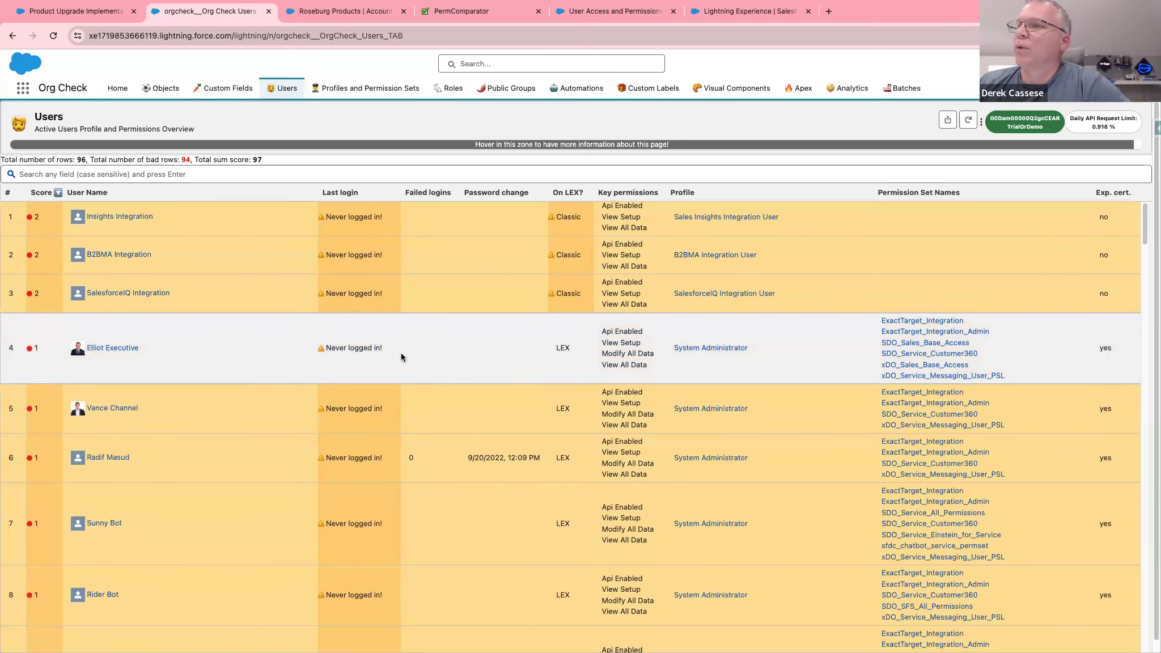
{"action": "scroll", "coordinate": [401, 355], "scroll_direction": "down", "scroll_amount": 3}
{"action": "scroll", "coordinate": [401, 358], "scroll_direction": "up", "scroll_amount": 3}
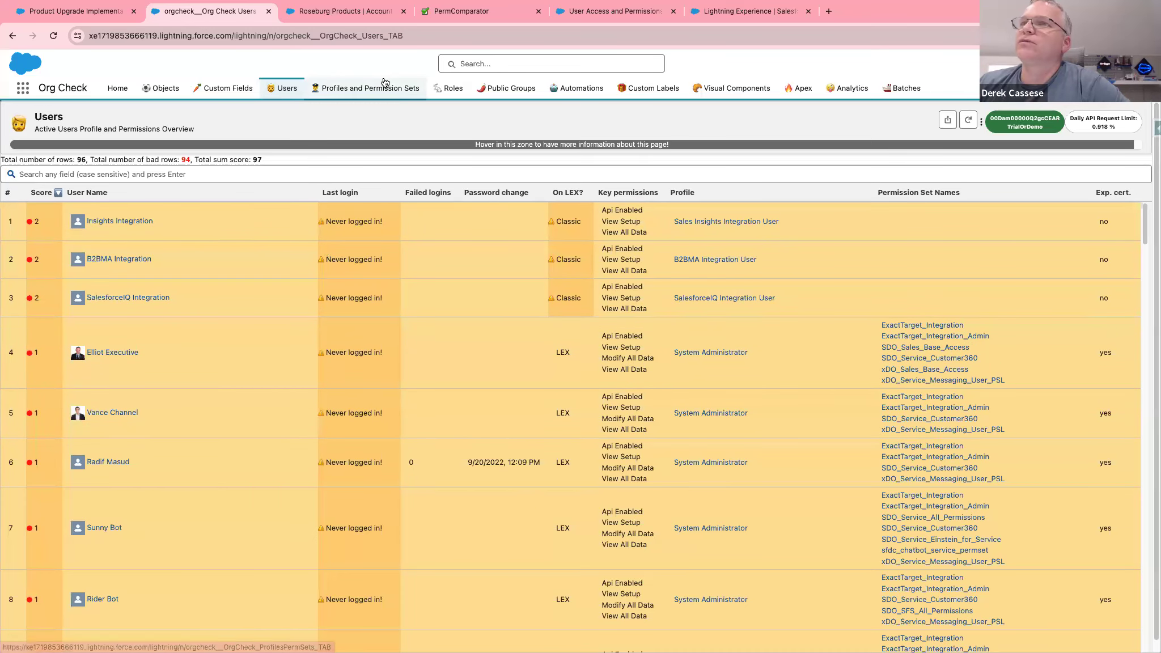
- Open the profiles and permission sets overview and reload the page
{"action": "left_click", "coordinate": [380, 96]}
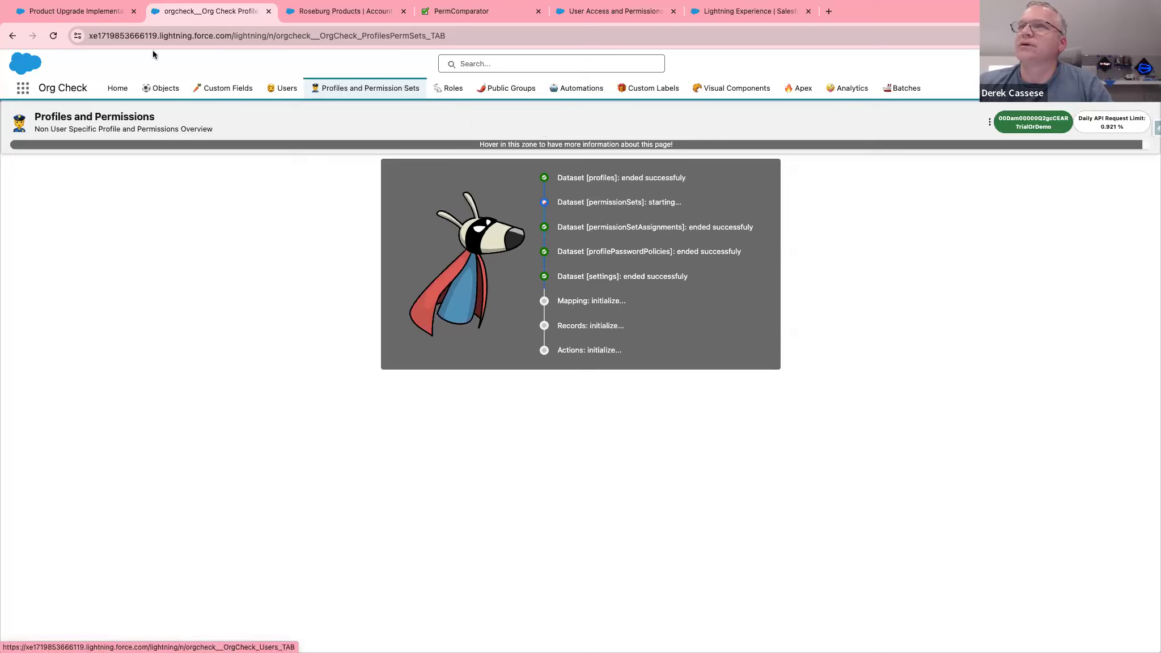
{"action": "left_click", "coordinate": [53, 35]}
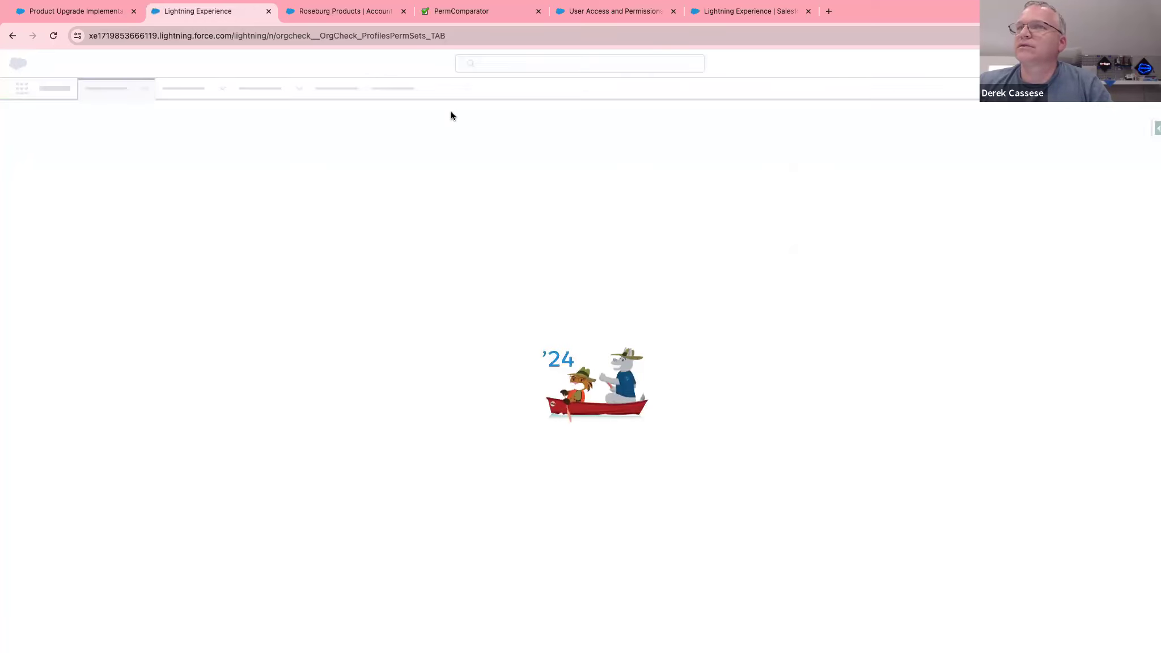
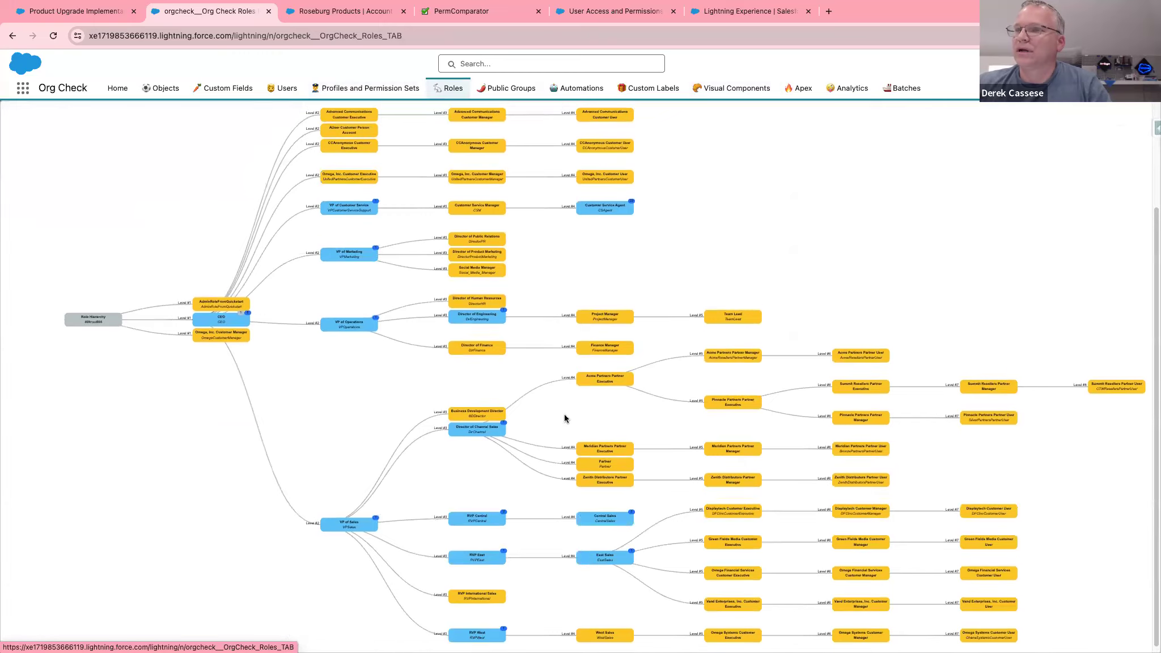
- View the full information about the VP of Marketing role in the role hierarchy and close it
{"action": "left_click", "coordinate": [344, 386]}
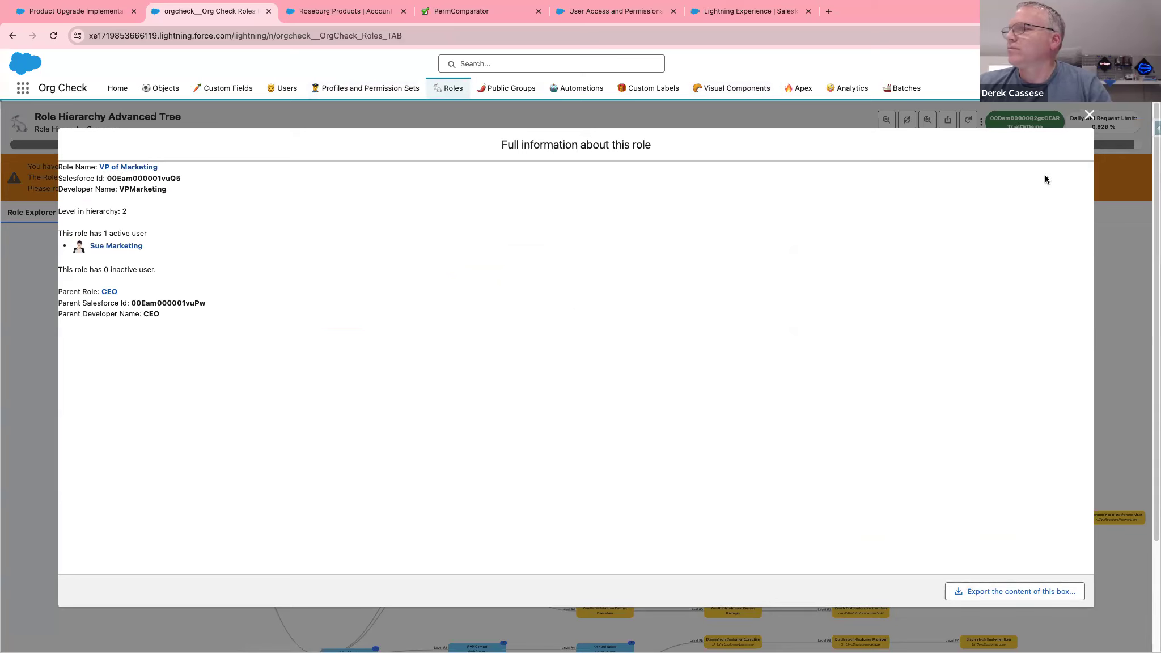
{"action": "left_click", "coordinate": [1088, 115]}
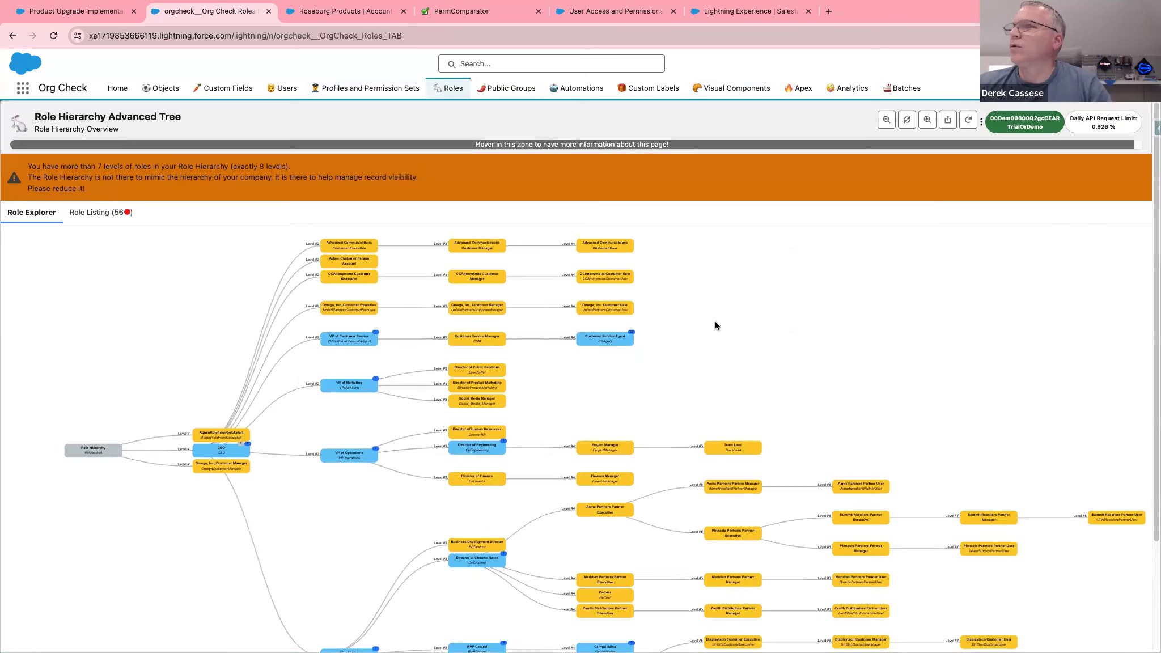
- Pass through the public groups page to the automations overview and look over the workflows list
{"action": "left_click", "coordinate": [501, 93]}
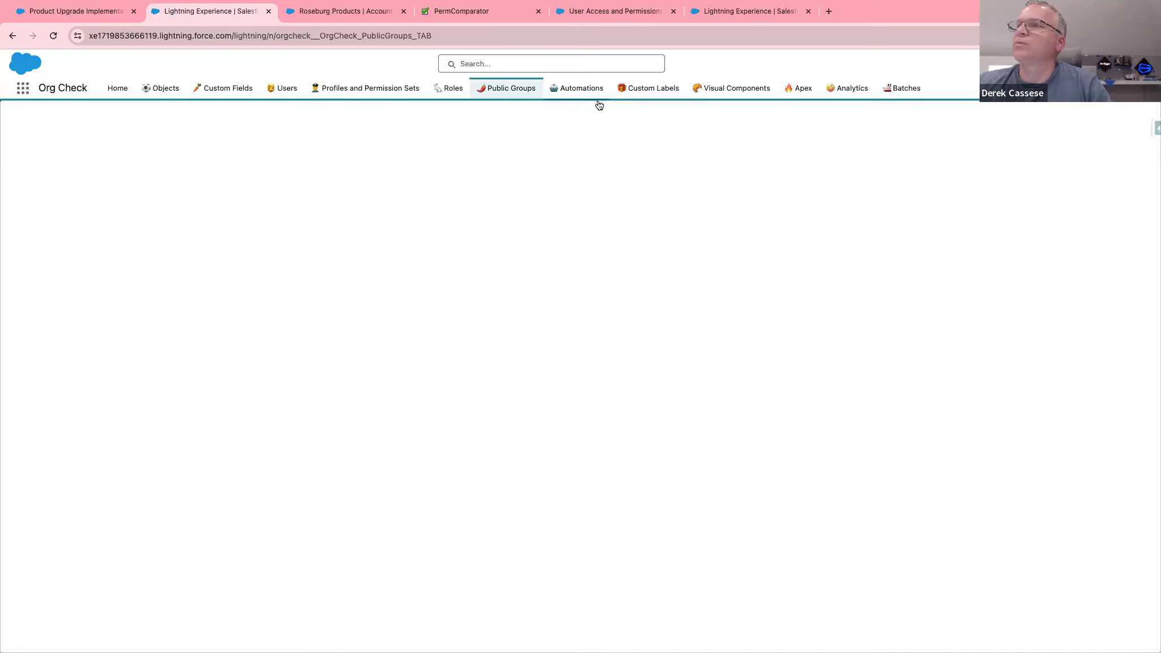
{"action": "left_click", "coordinate": [593, 94]}
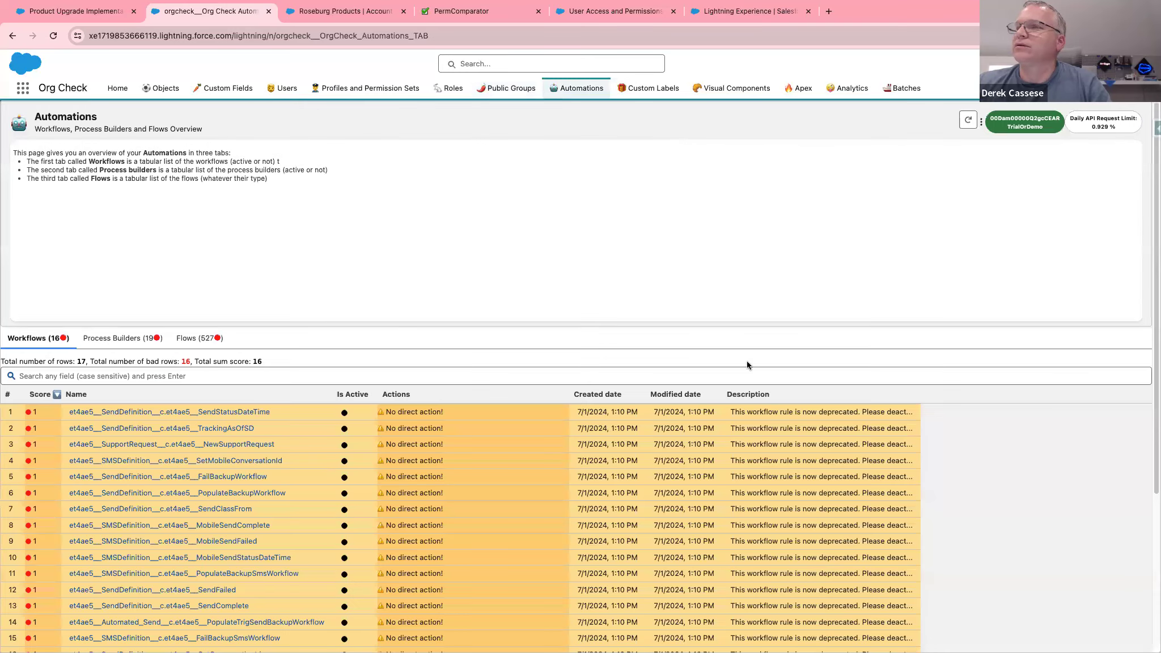
{"action": "scroll", "coordinate": [459, 329], "scroll_direction": "down", "scroll_amount": 4}
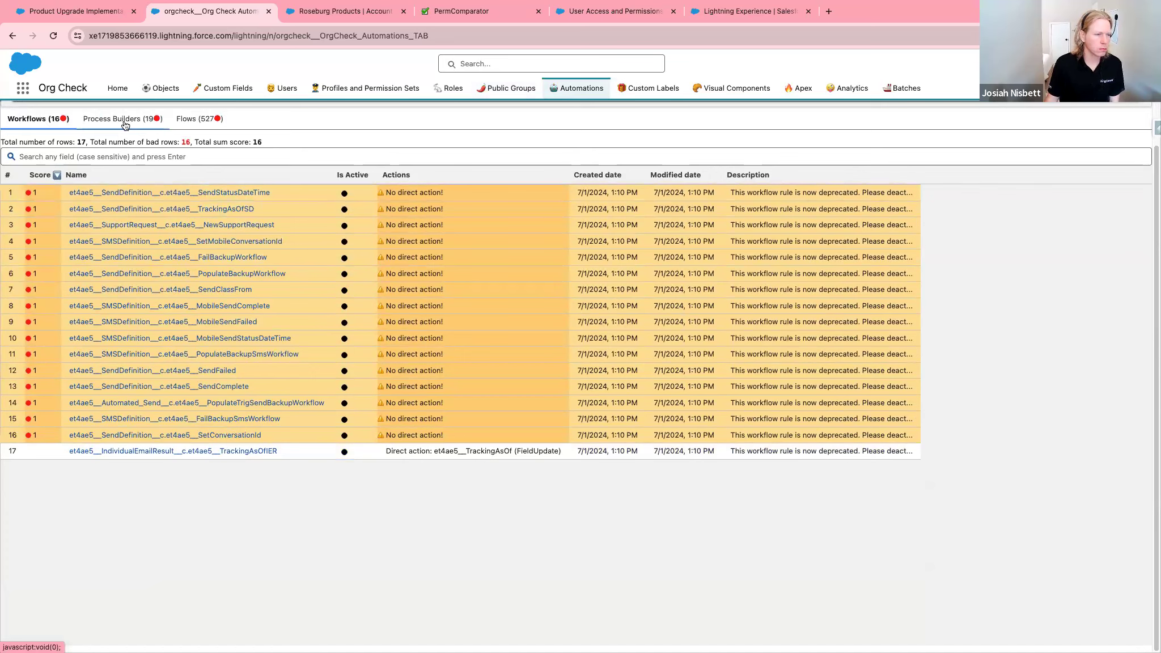
- Display the flows in the automations overview and examine their API versions, types and activation status
{"action": "left_click", "coordinate": [193, 120]}
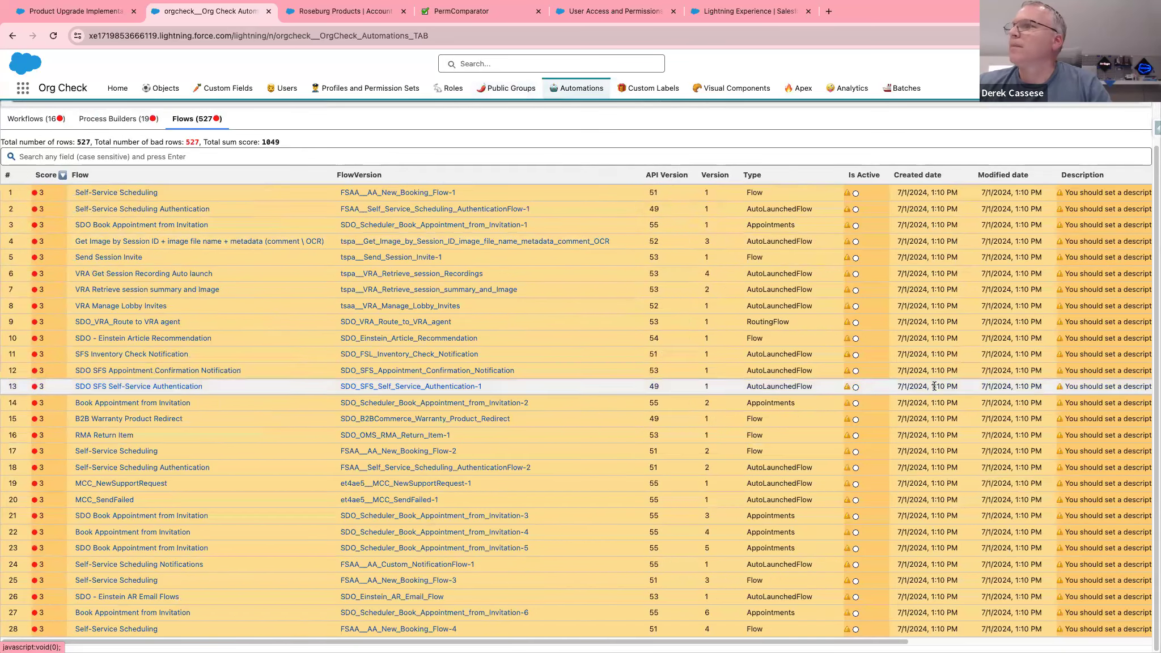
{"action": "left_click_drag", "start_coordinate": [799, 643], "coordinate": [747, 641]}
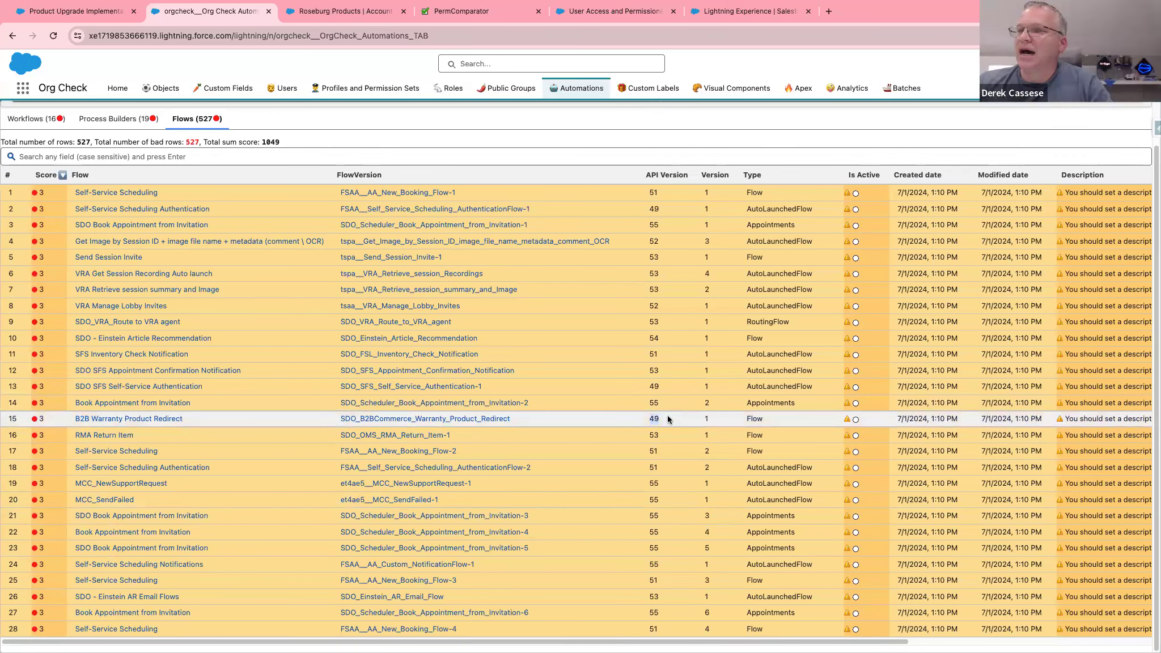
{"action": "scroll", "coordinate": [648, 518], "scroll_direction": "down", "scroll_amount": 5}
{"action": "scroll", "coordinate": [651, 491], "scroll_direction": "up", "scroll_amount": 5}
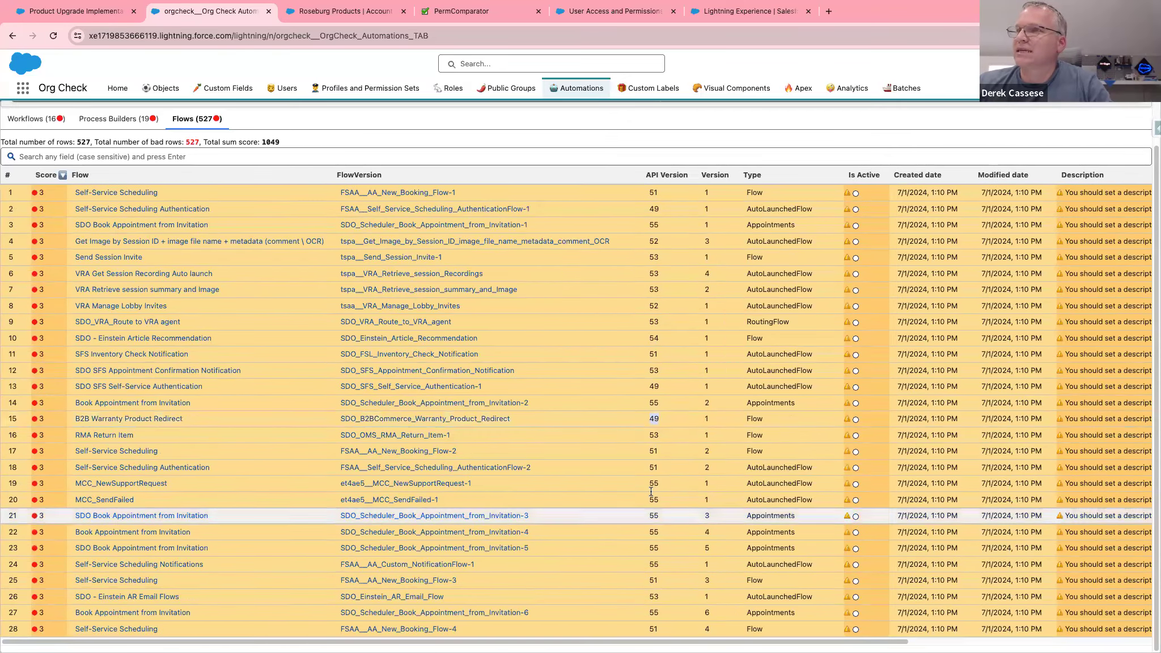
{"action": "scroll", "coordinate": [650, 491], "scroll_direction": "up", "scroll_amount": 1}
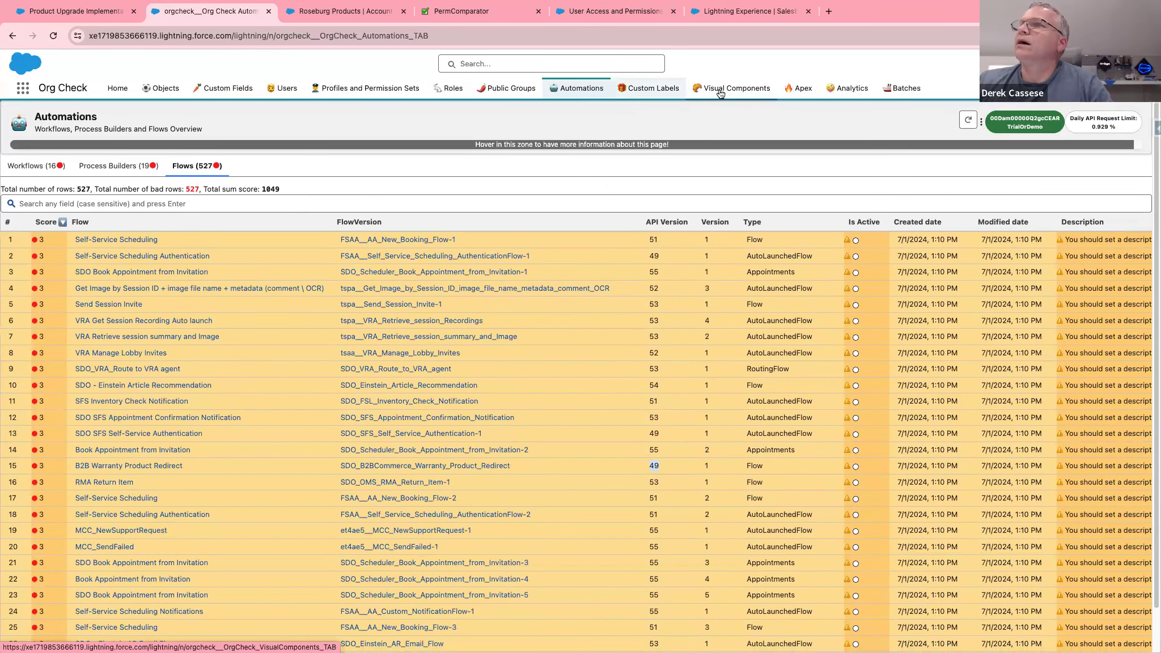
- Open the Apex classes and triggers overview and look through the classes' API versions, sharing and code coverage
{"action": "left_click", "coordinate": [797, 90]}
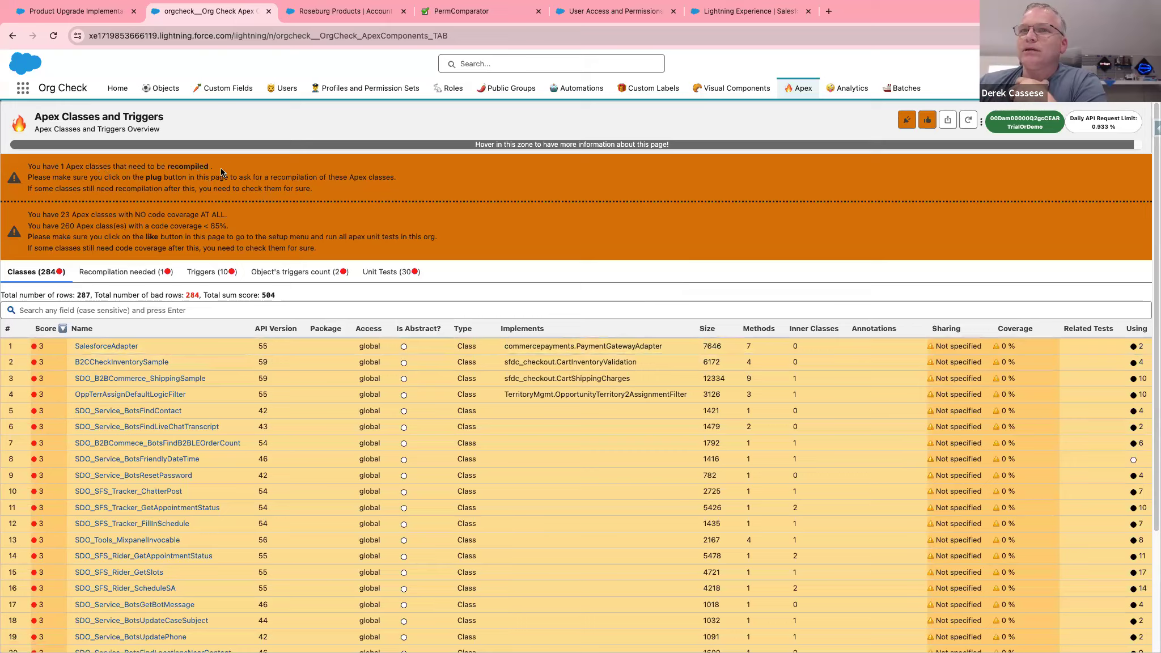
{"action": "scroll", "coordinate": [602, 325], "scroll_direction": "down", "scroll_amount": 8}
{"action": "scroll", "coordinate": [602, 363], "scroll_direction": "down", "scroll_amount": 20}
{"action": "scroll", "coordinate": [602, 363], "scroll_direction": "down", "scroll_amount": 20}
{"action": "scroll", "coordinate": [601, 359], "scroll_direction": "up", "scroll_amount": 20}
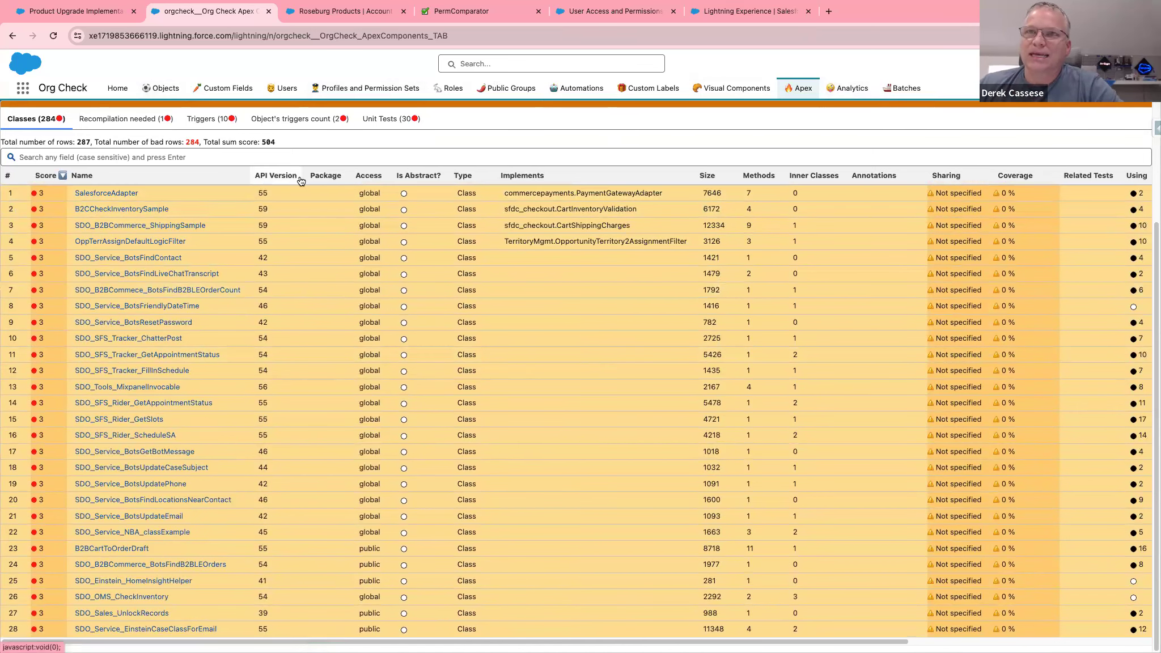
- Switch to the slide presentation, advance to the Time Warp slide and return to Org Check in the browser
{"action": "key", "text": "ctrl+Right"}
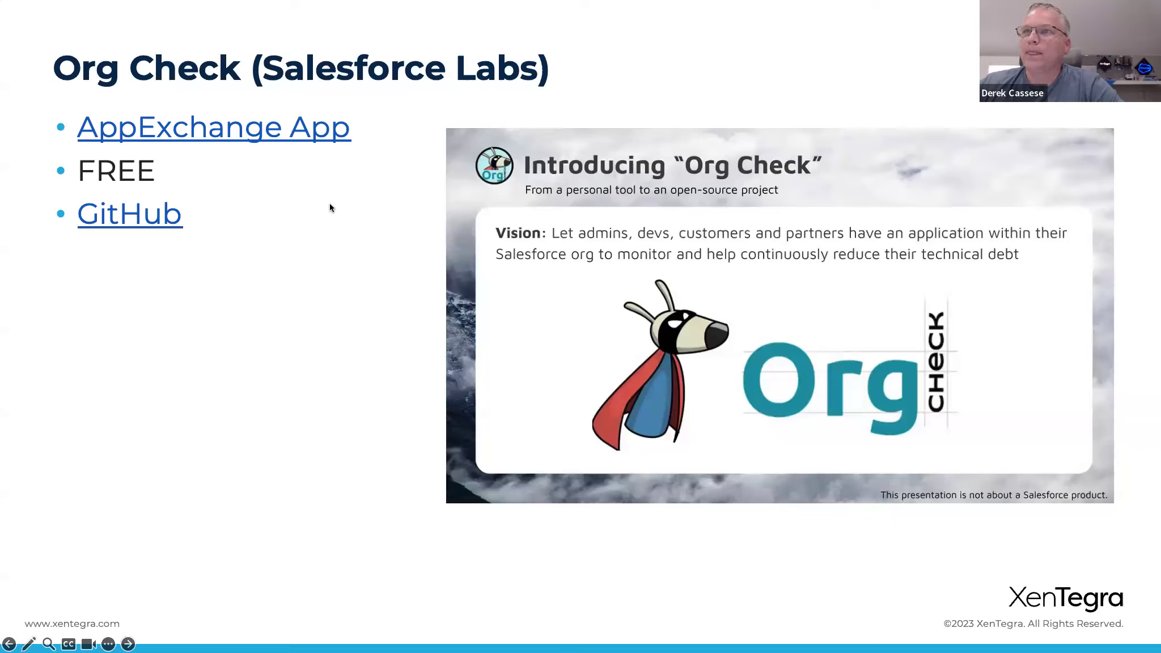
{"action": "key", "text": "Right"}
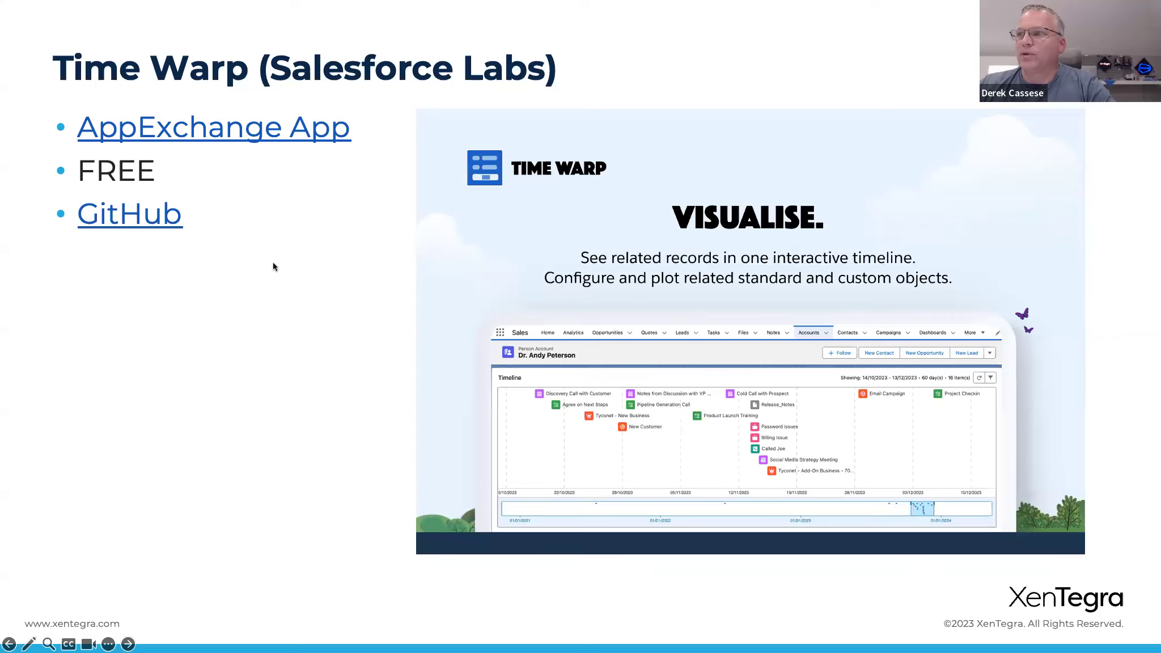
{"action": "key", "text": "ctrl+Right"}
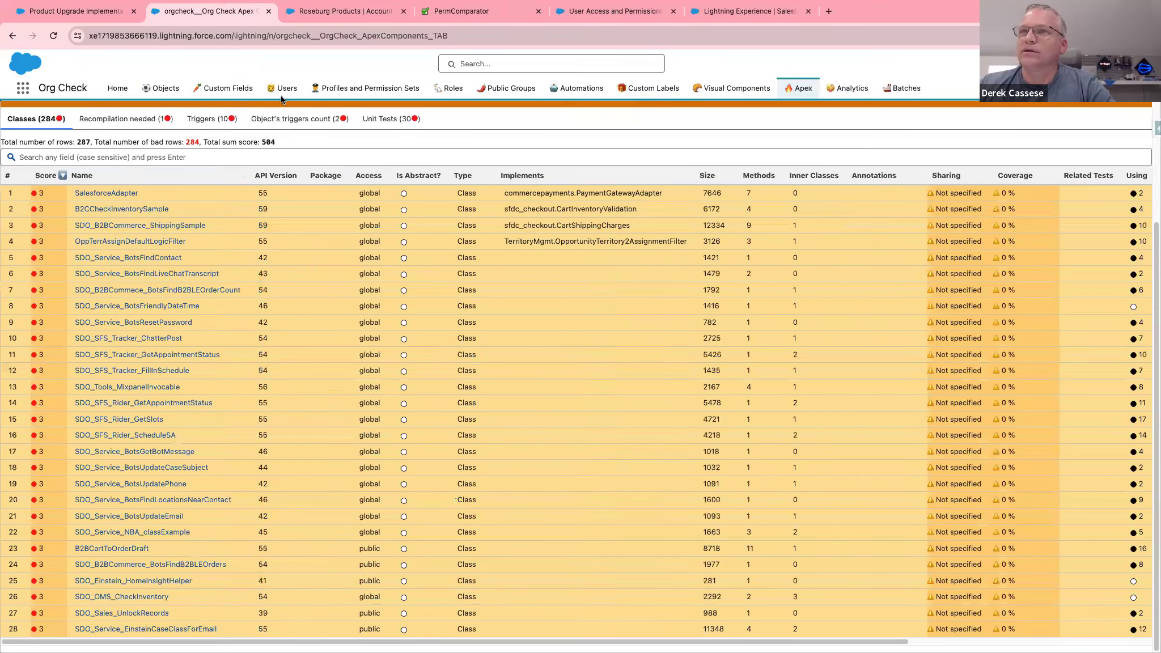
- Open the Roseburg Products account, shift its Customer 360 timeline to 05/20/2024 - 07/19/2024 and preview an Add-On Business opportunity
{"action": "left_click", "coordinate": [312, 8]}
{"action": "left_click", "coordinate": [312, 8]}
{"action": "left_click", "coordinate": [306, 13]}
{"action": "left_click_drag", "start_coordinate": [629, 389], "coordinate": [655, 392]}
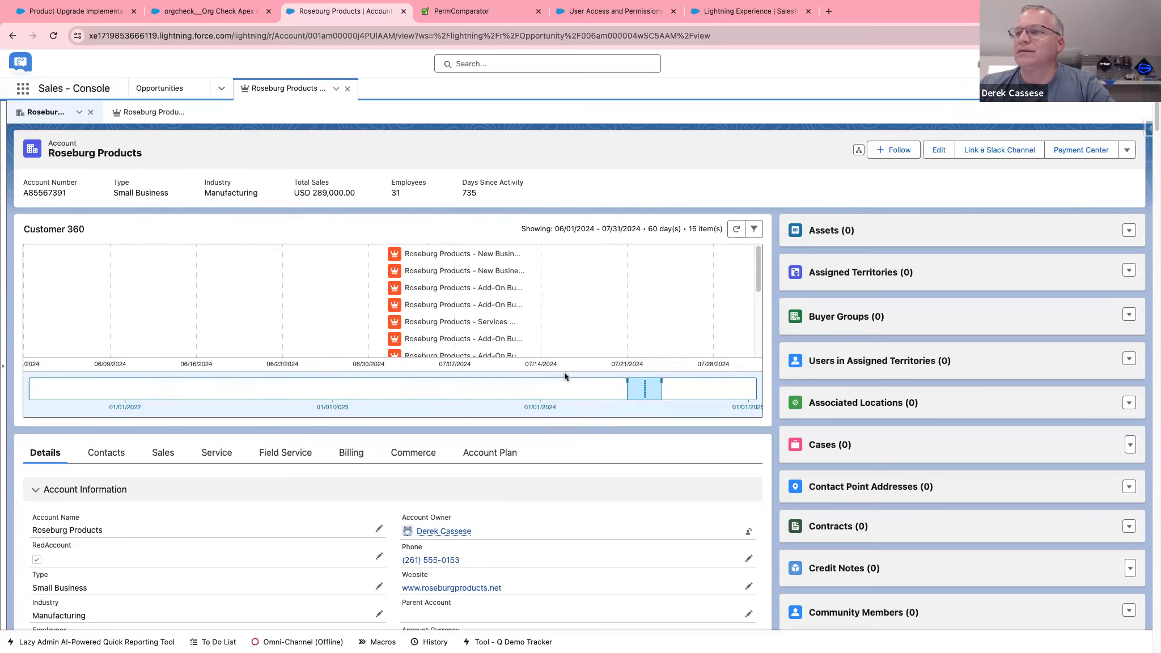
{"action": "mouse_move", "coordinate": [644, 395]}
{"action": "left_mouse_down"}
{"action": "mouse_move", "coordinate": [327, 392]}
{"action": "mouse_move", "coordinate": [645, 403]}
{"action": "mouse_move", "coordinate": [498, 381]}
{"action": "mouse_move", "coordinate": [351, 389]}
{"action": "mouse_move", "coordinate": [637, 395]}
{"action": "left_mouse_up"}
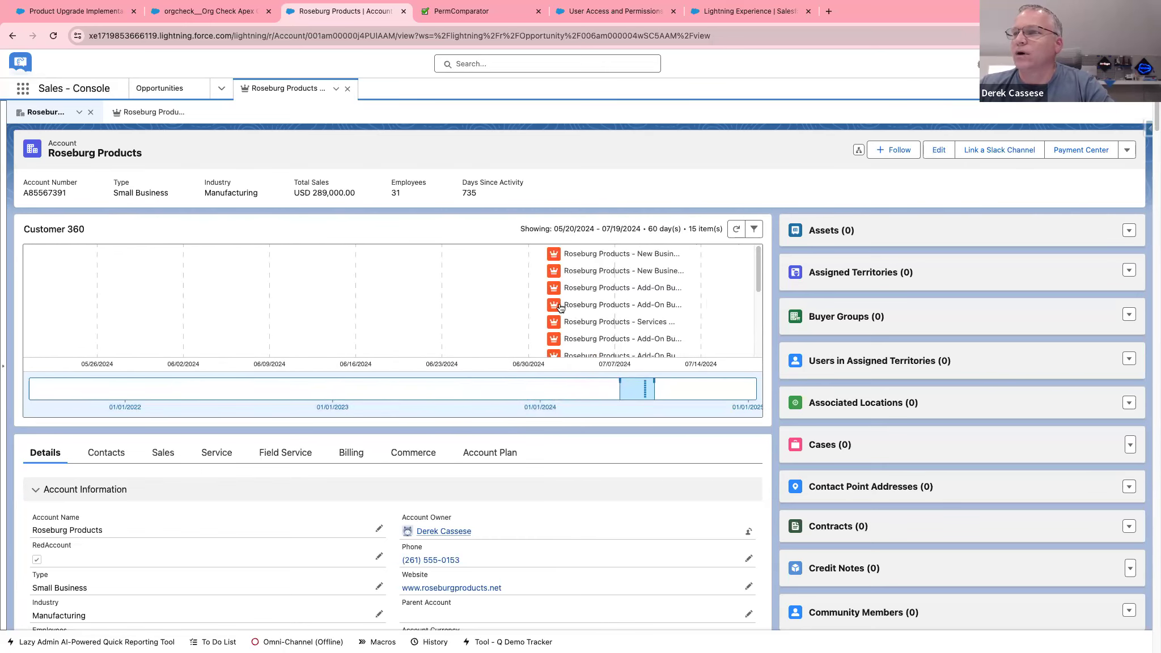
{"action": "mouse_move", "coordinate": [580, 311]}
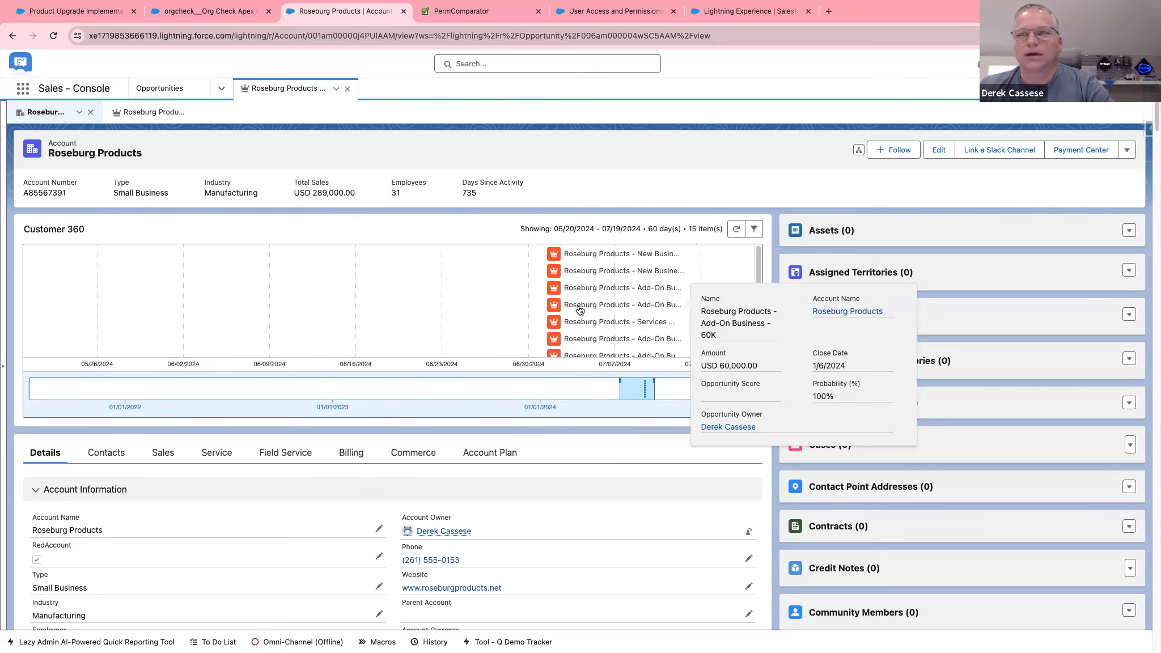
- View the New Business - 19K opportunity, shift its timeline to 06/11/2024 - 08/10/2024 and return to the account
{"action": "left_click", "coordinate": [169, 113]}
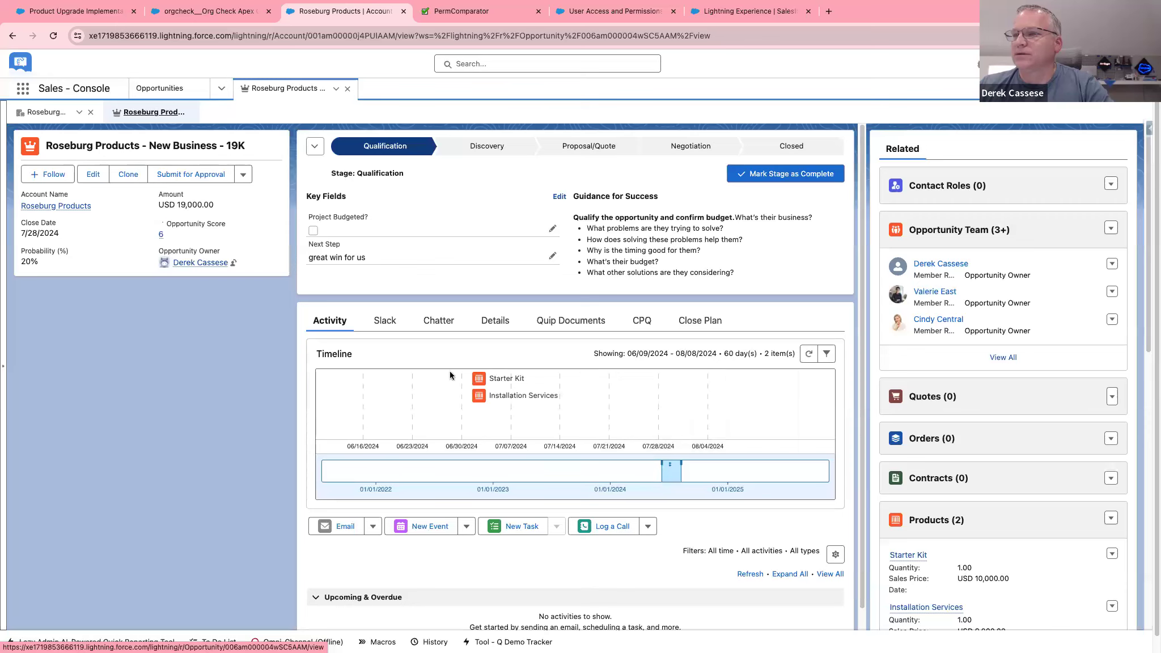
{"action": "mouse_move", "coordinate": [661, 463]}
{"action": "left_mouse_down"}
{"action": "mouse_move", "coordinate": [629, 464]}
{"action": "mouse_move", "coordinate": [673, 463]}
{"action": "left_mouse_up"}
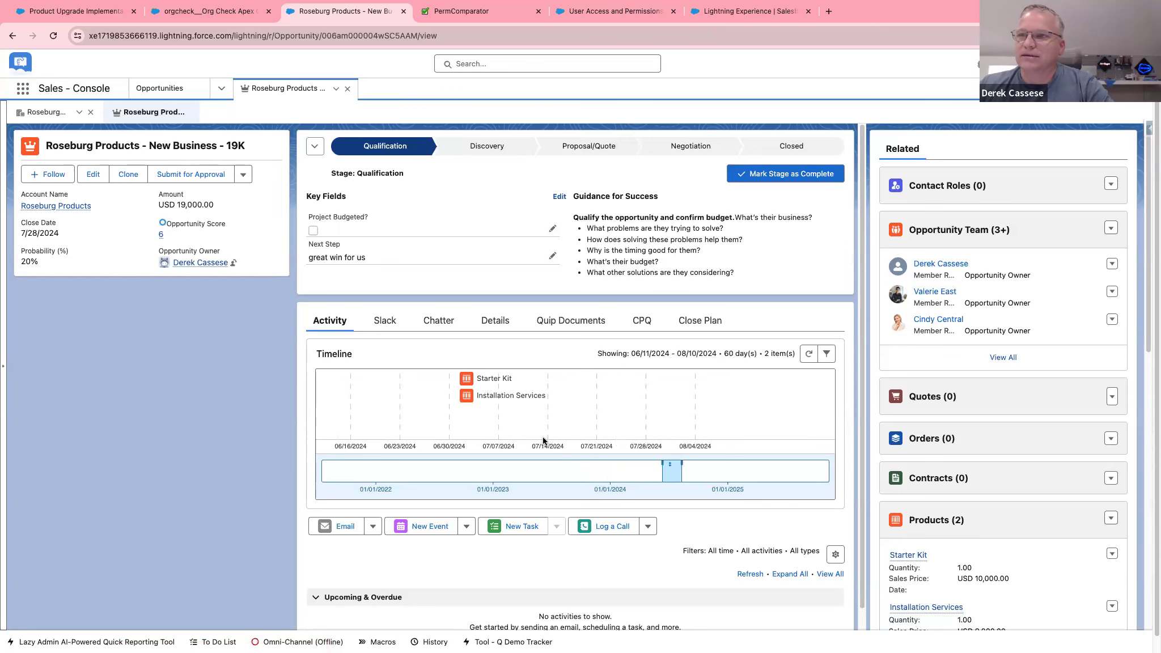
{"action": "left_click", "coordinate": [46, 112]}
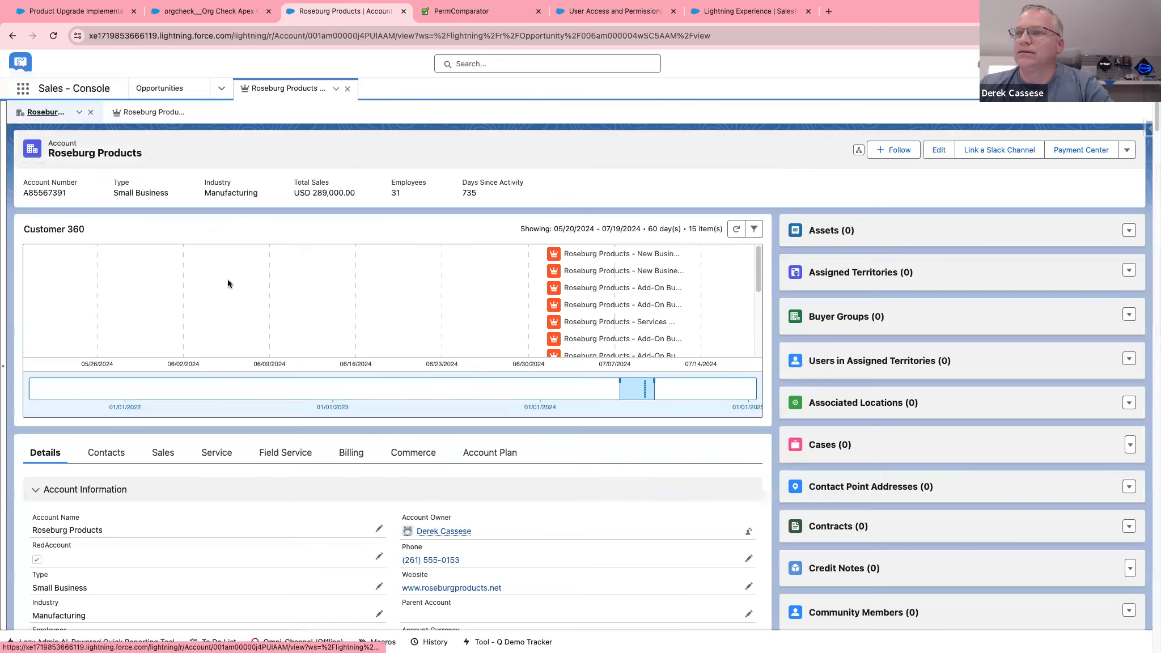
- Browse the account's Customer 360 timeline down to its last items, ending at 05/28/2024 - 07/27/2024, and briefly revisit the New Business - 19K opportunity
{"action": "mouse_move", "coordinate": [634, 391]}
{"action": "left_mouse_down"}
{"action": "mouse_move", "coordinate": [611, 390]}
{"action": "mouse_move", "coordinate": [636, 385]}
{"action": "left_mouse_up"}
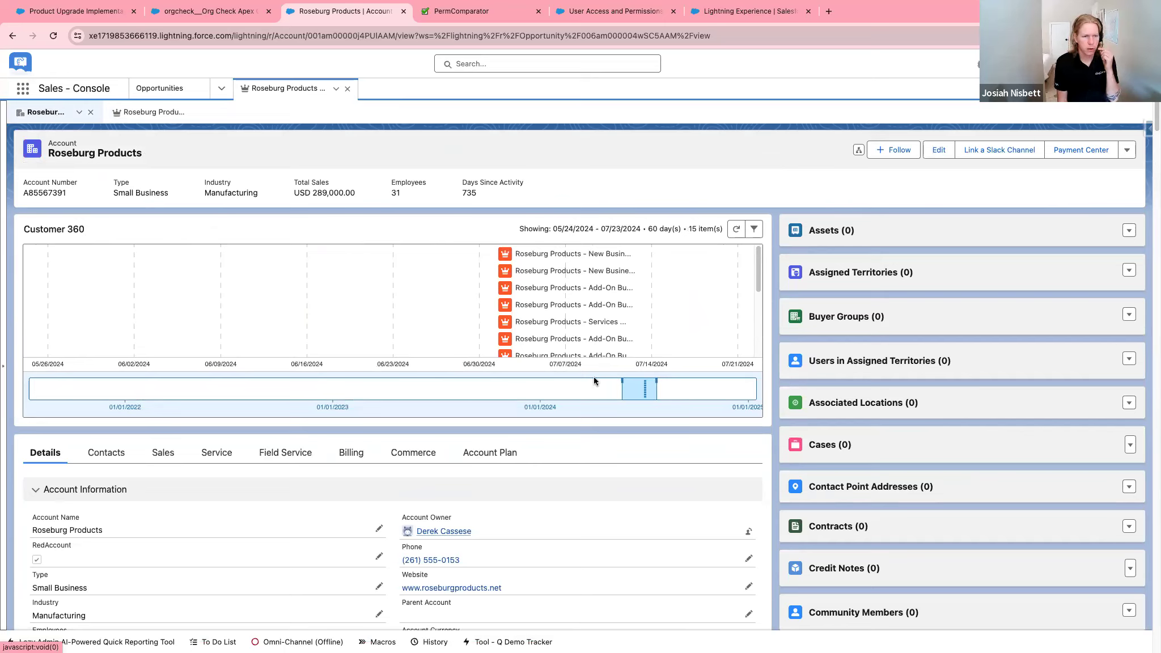
{"action": "left_click_drag", "start_coordinate": [639, 389], "coordinate": [642, 389]}
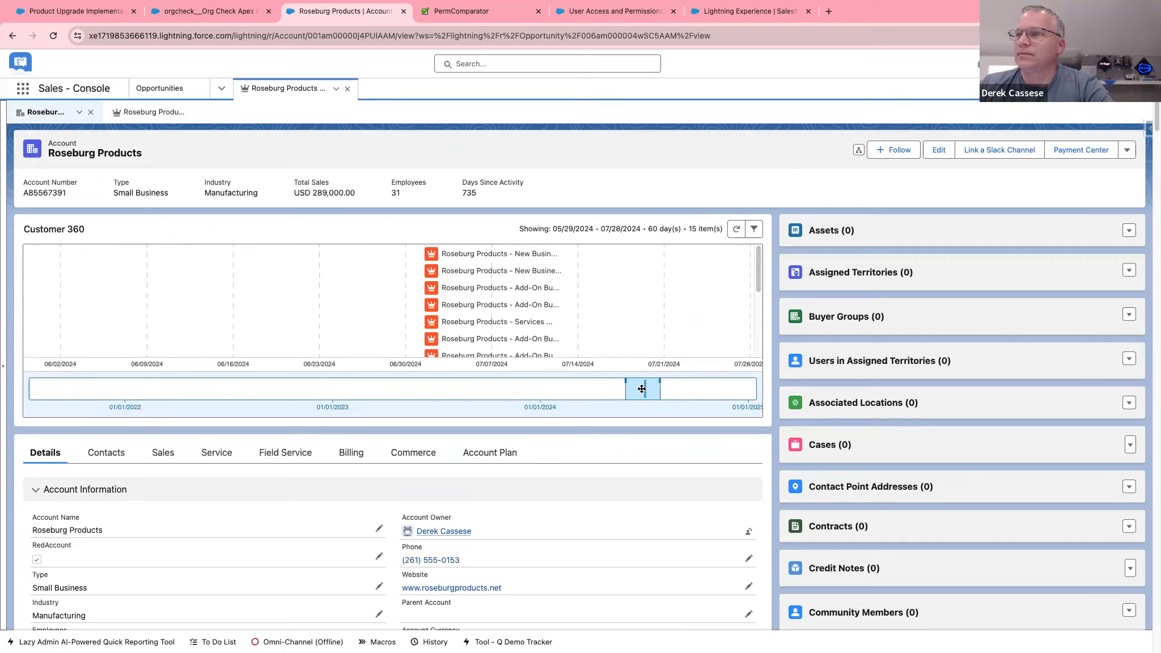
{"action": "left_click_drag", "start_coordinate": [760, 277], "coordinate": [751, 364]}
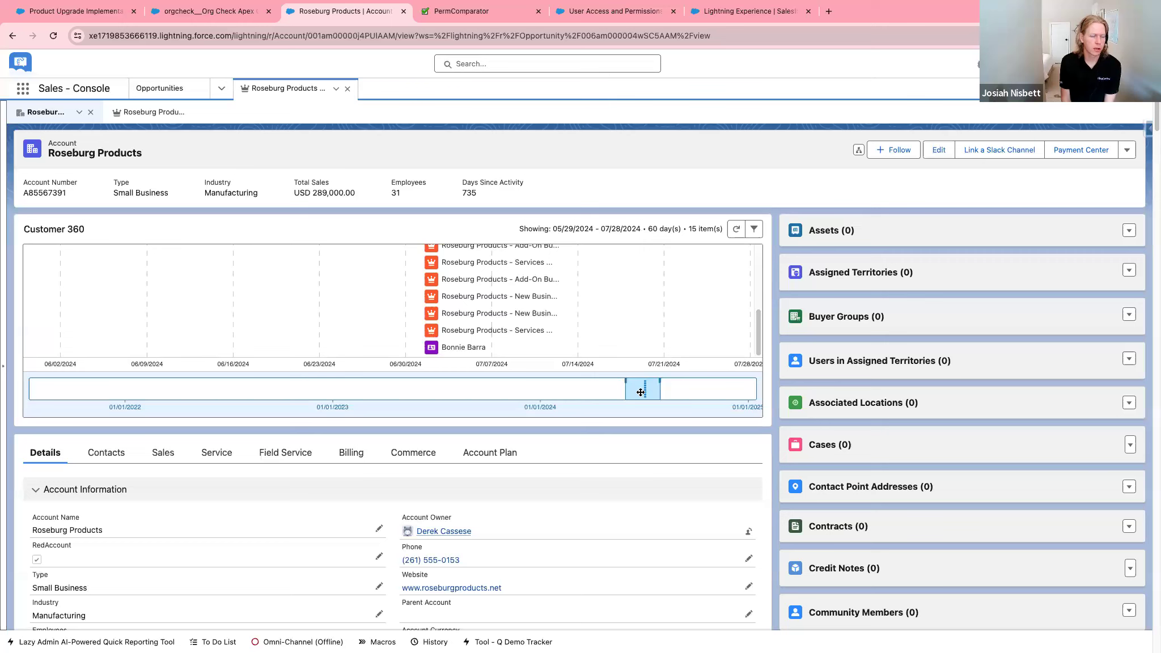
{"action": "left_click_drag", "start_coordinate": [642, 396], "coordinate": [648, 392]}
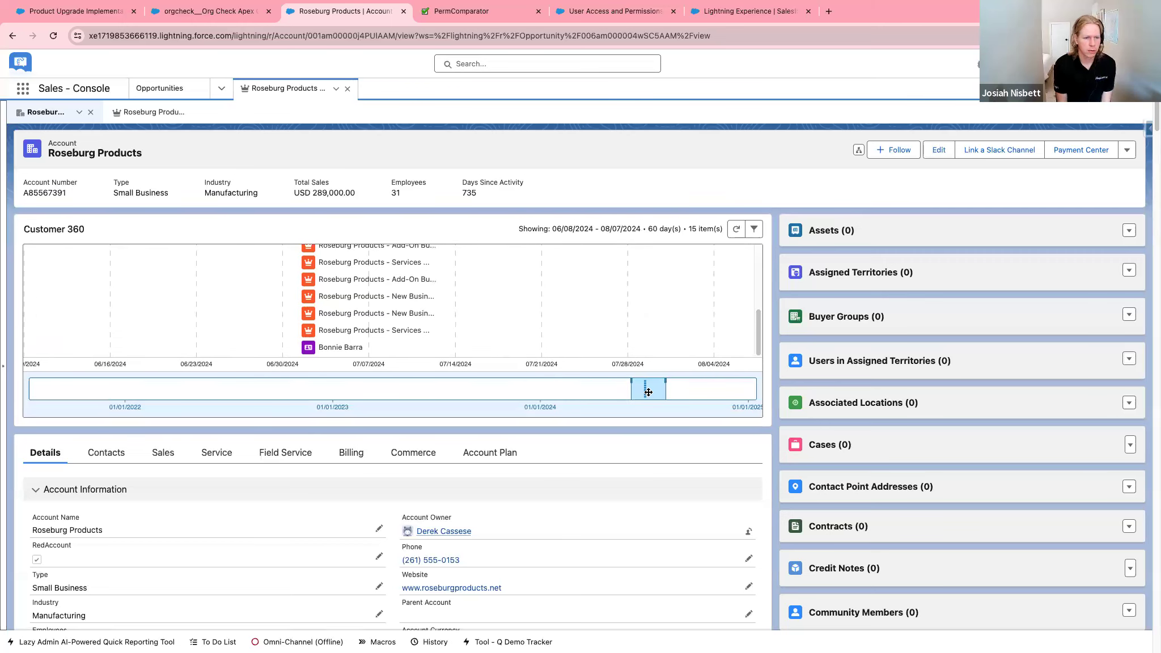
{"action": "left_click_drag", "start_coordinate": [648, 392], "coordinate": [631, 389]}
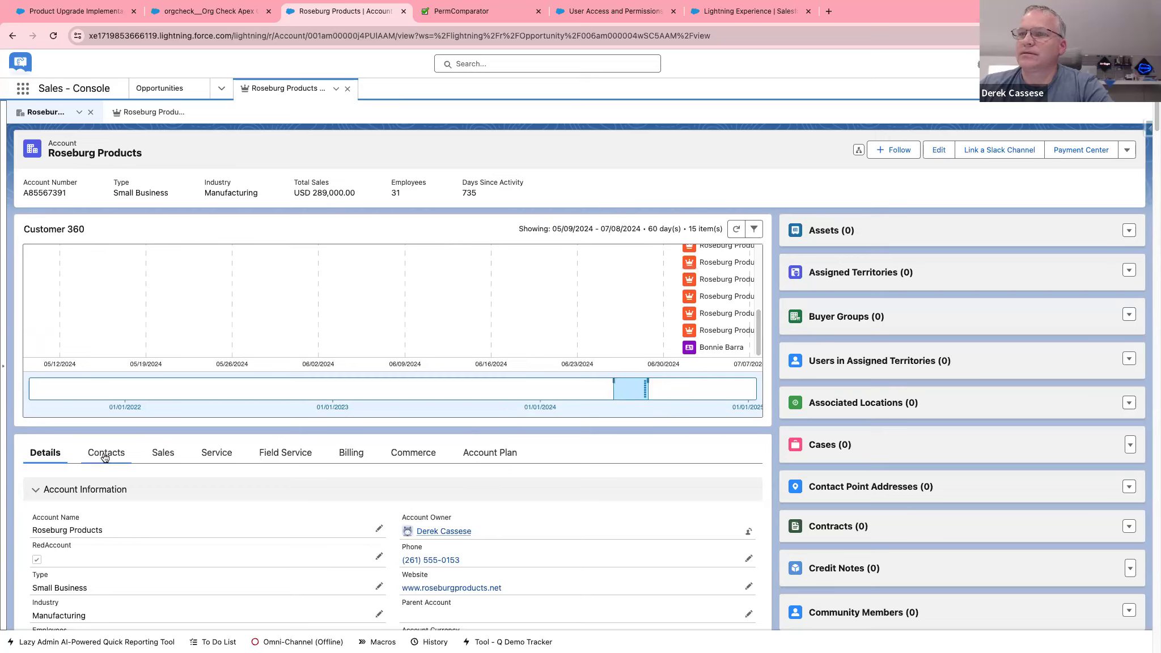
{"action": "left_click_drag", "start_coordinate": [634, 391], "coordinate": [645, 391]}
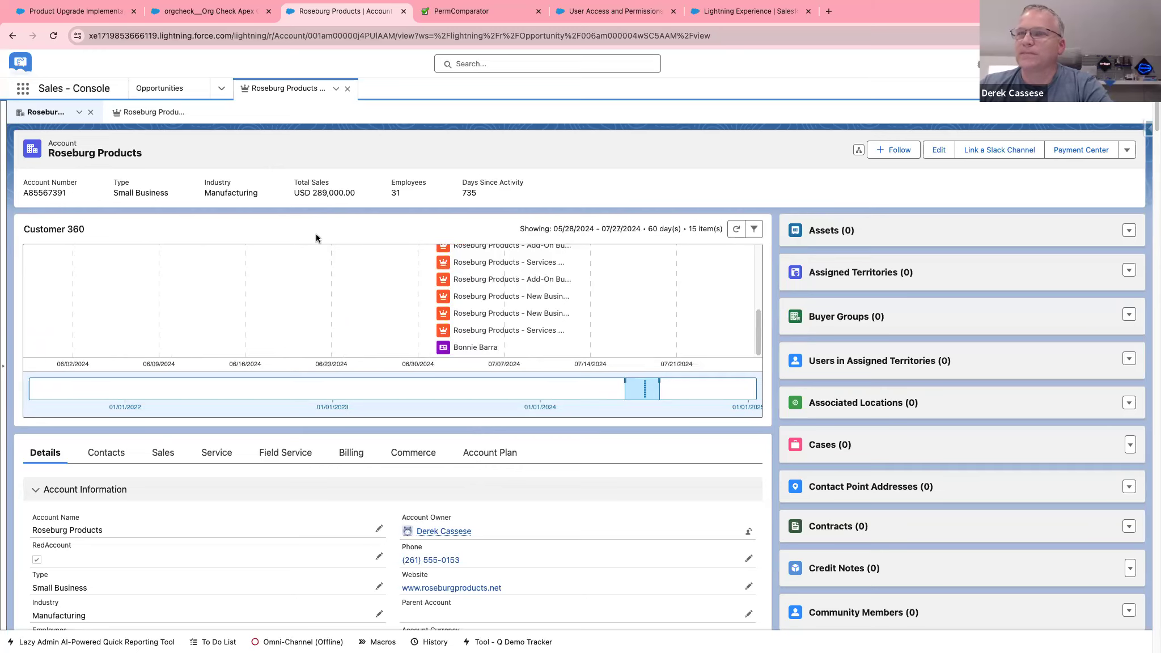
{"action": "left_click", "coordinate": [163, 116]}
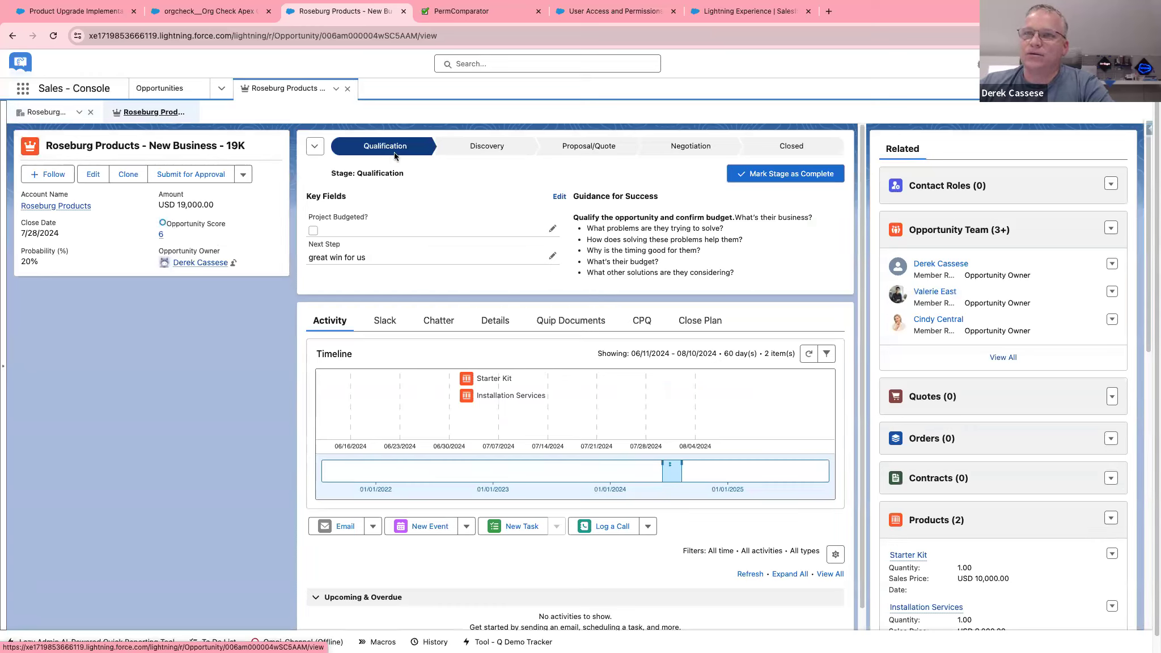
{"action": "left_click", "coordinate": [43, 111]}
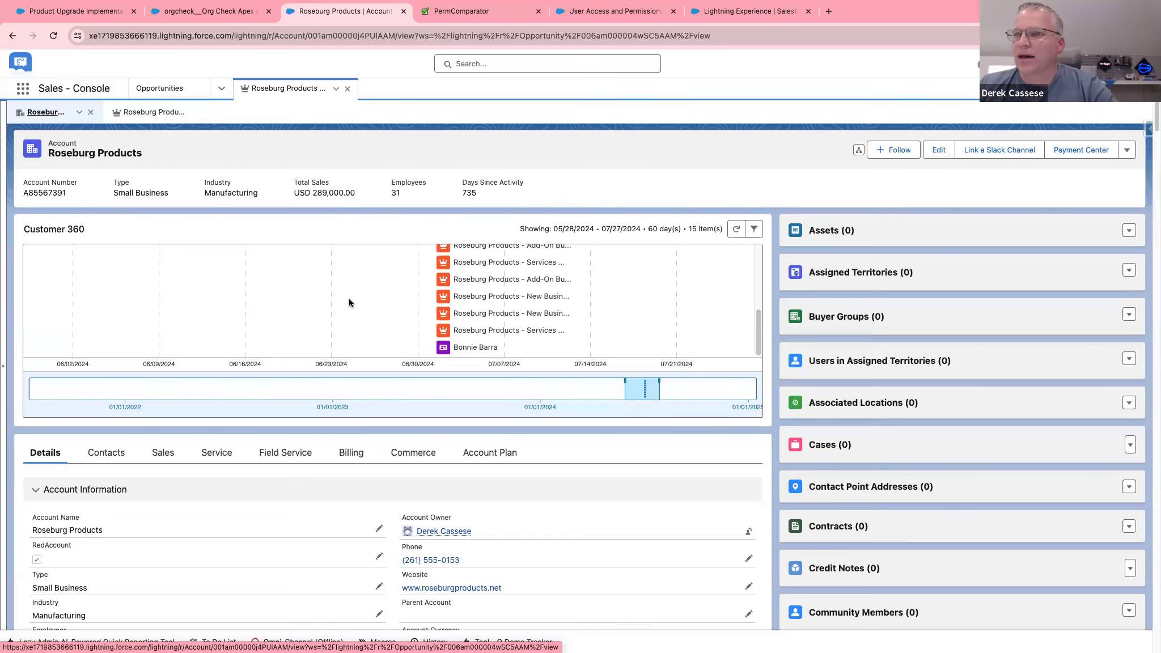
- Switch to the slide presentation and advance from Time Warp to the Salesforce Inspector Chrome Extension slide
{"action": "key", "text": "ctrl+Right"}
{"action": "key", "text": "ctrl+Right"}
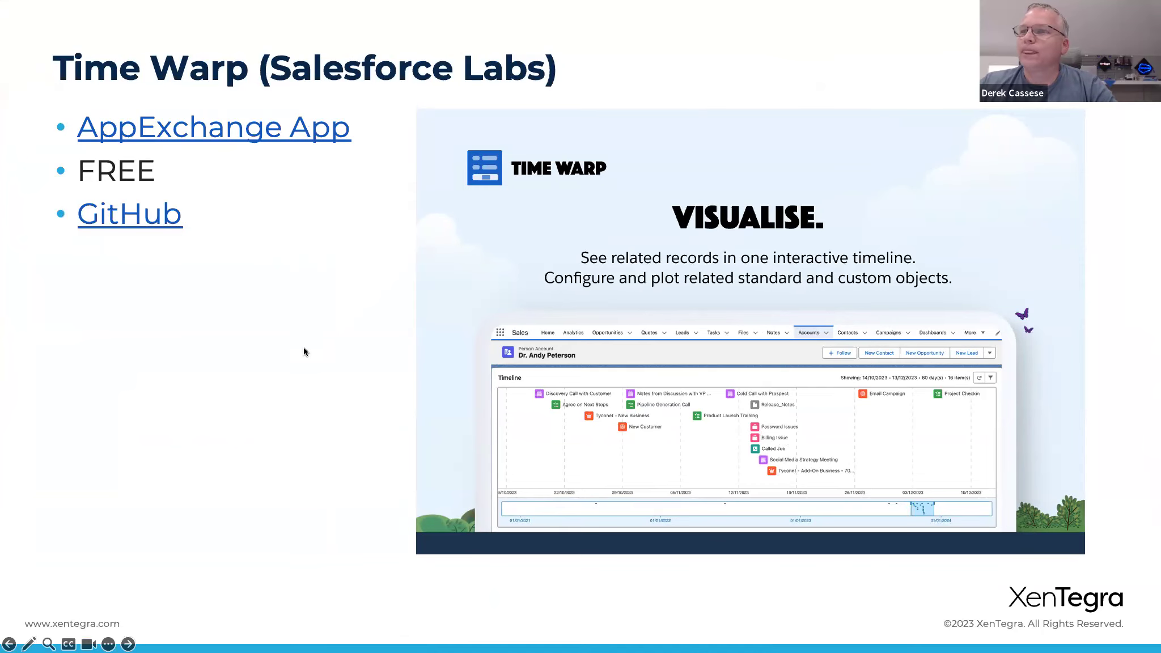
{"action": "key", "text": "Right"}
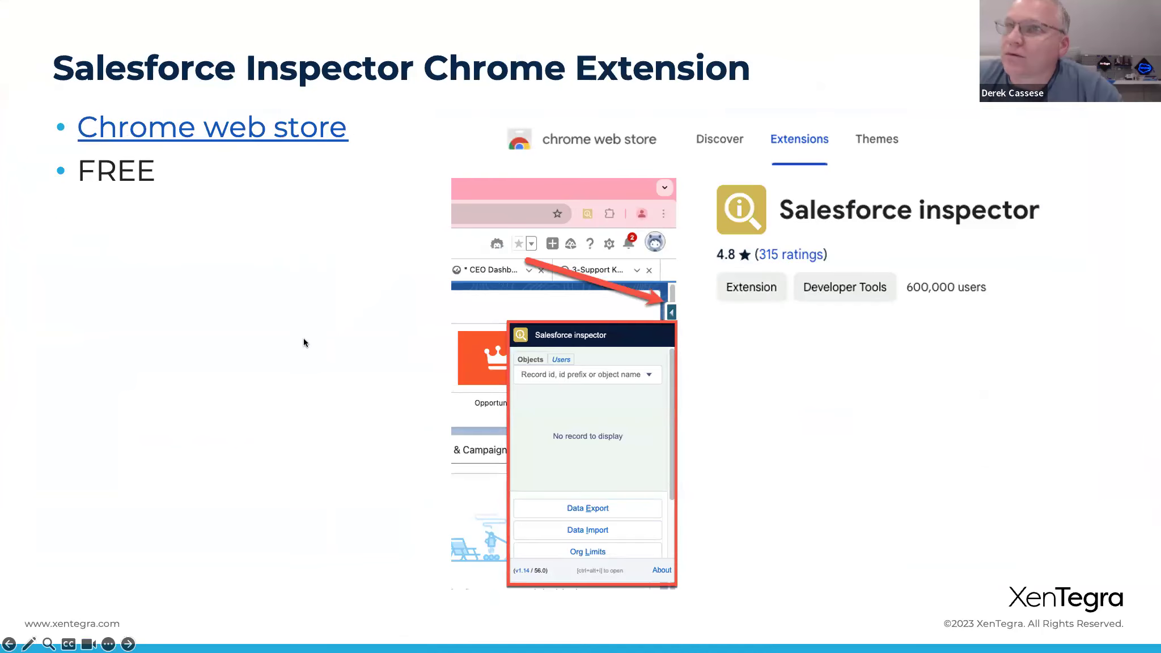
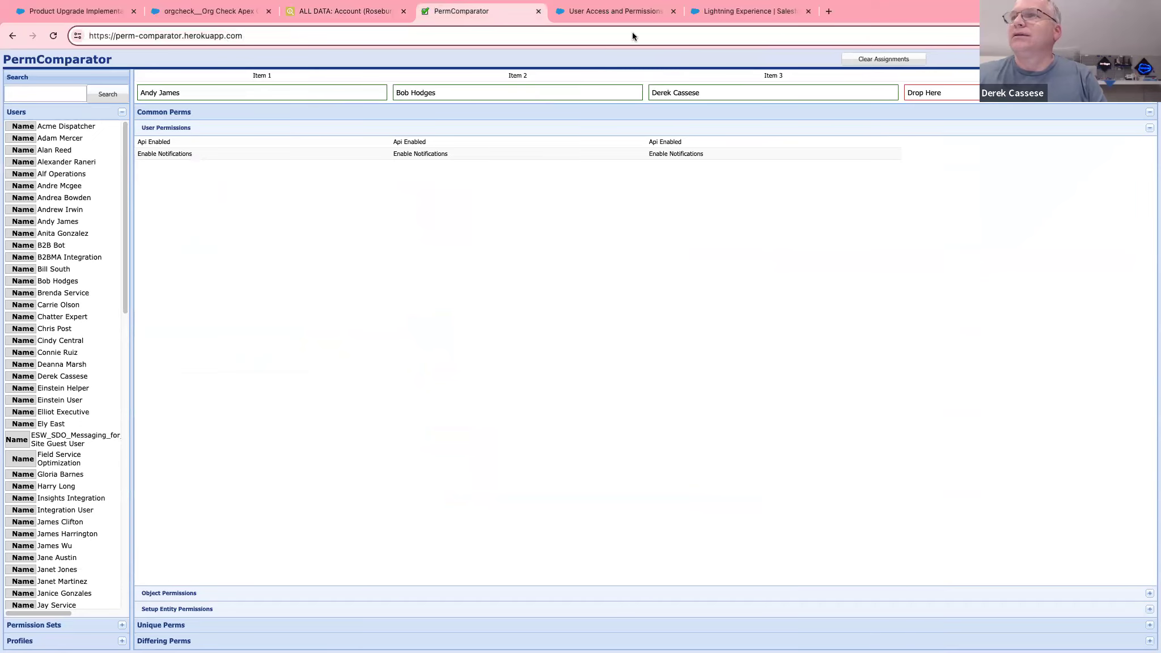
- Check the PermComparator slide, return to the PermComparator web app and clear all compared item assignments
{"action": "key", "text": "alt+Tab"}
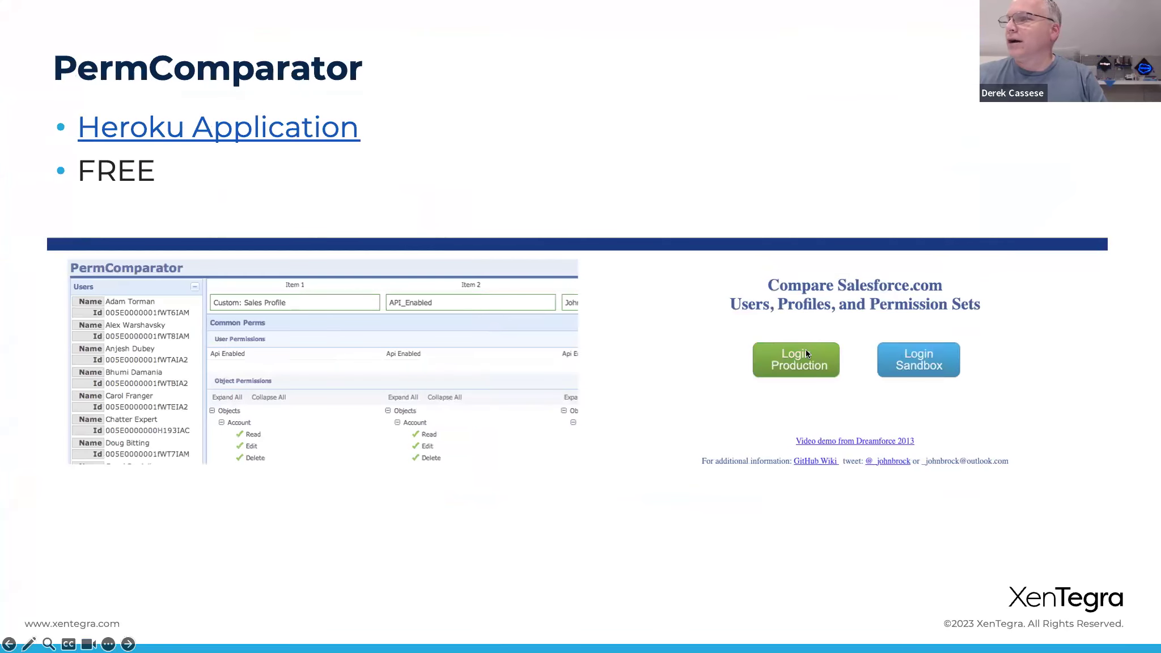
{"action": "key", "text": "alt+Tab"}
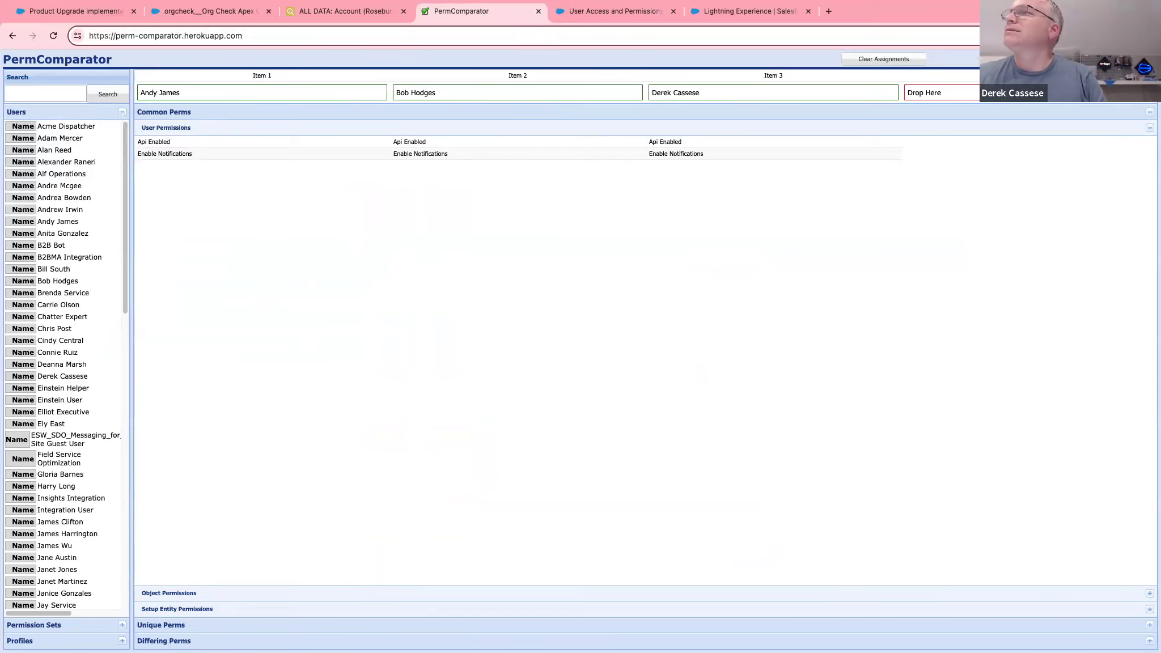
{"action": "left_click", "coordinate": [873, 63]}
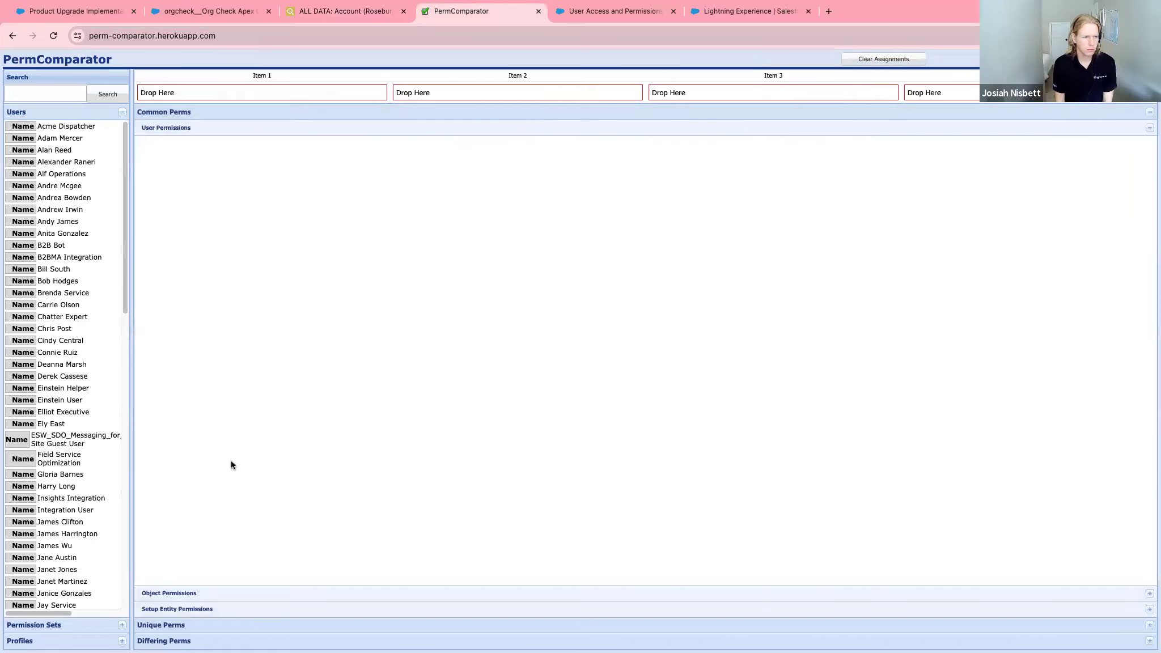
{"action": "scroll", "coordinate": [47, 486], "scroll_direction": "down", "scroll_amount": 3}
{"action": "scroll", "coordinate": [48, 486], "scroll_direction": "up", "scroll_amount": 3}
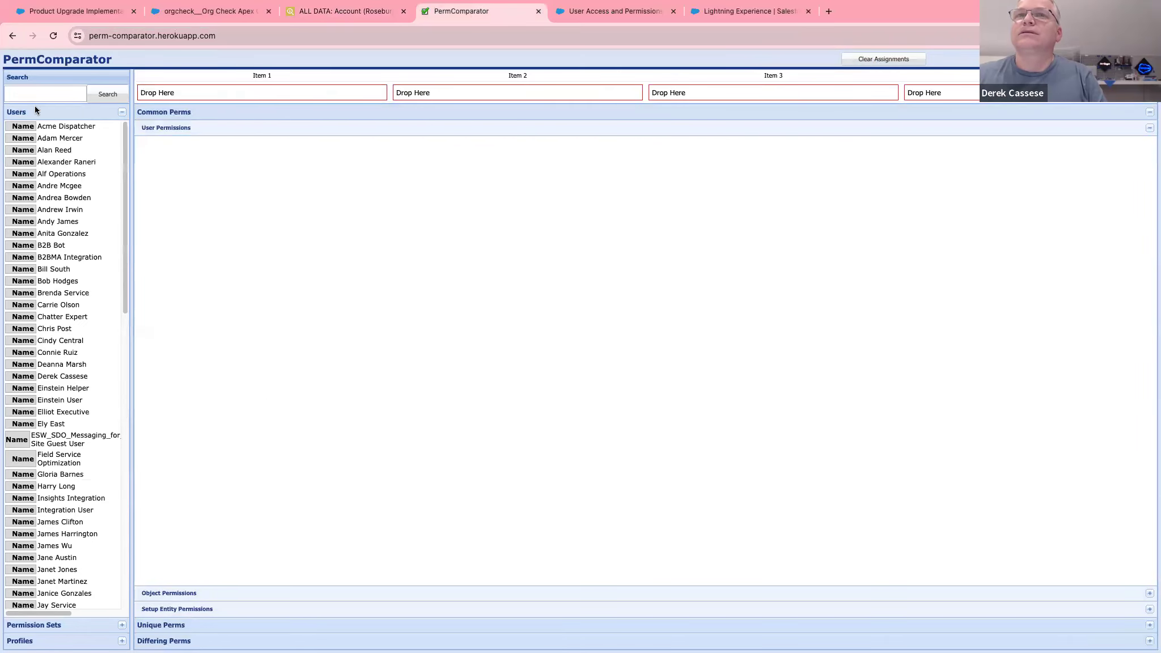
- Collapse the users and permission sets lists to display the available profiles
{"action": "left_click", "coordinate": [123, 113]}
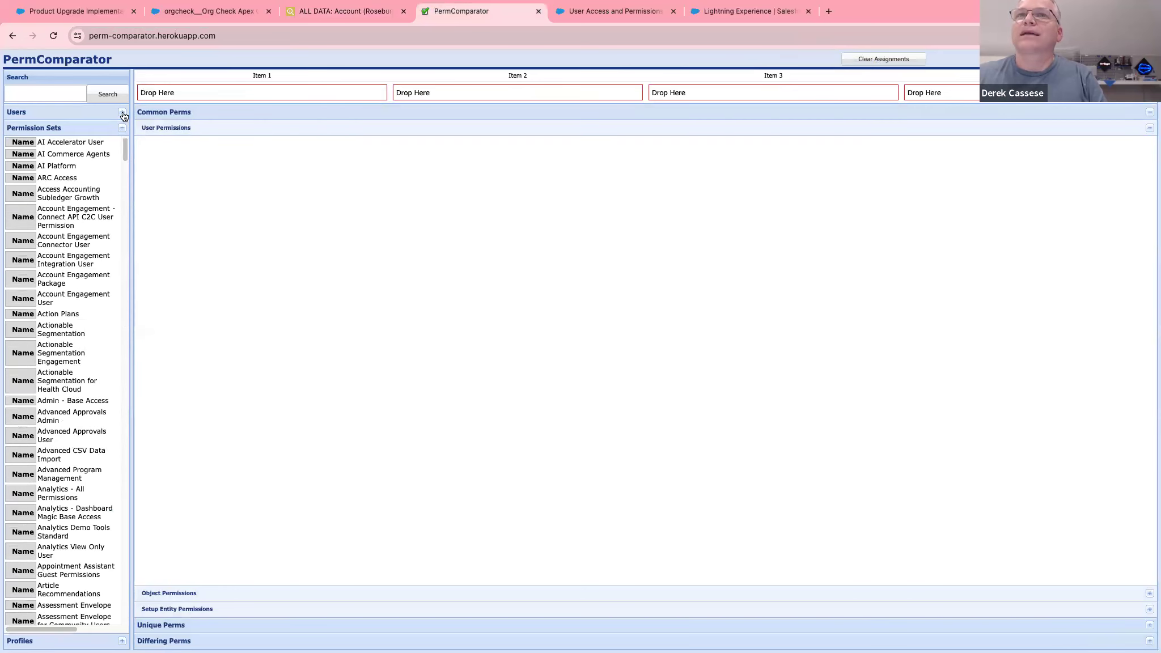
{"action": "left_click", "coordinate": [125, 122]}
{"action": "left_click", "coordinate": [125, 138]}
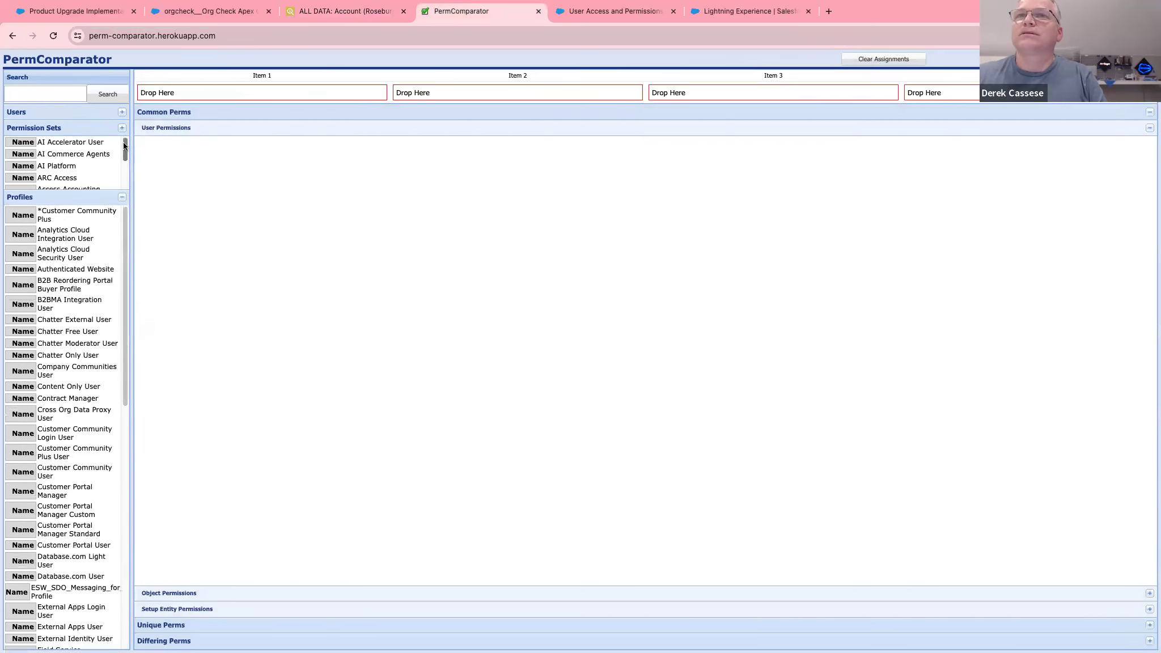
- Assign the Marketing User profile as Item 1 and the SDO-Partners profile as Item 2 for comparison
{"action": "left_click", "coordinate": [122, 127]}
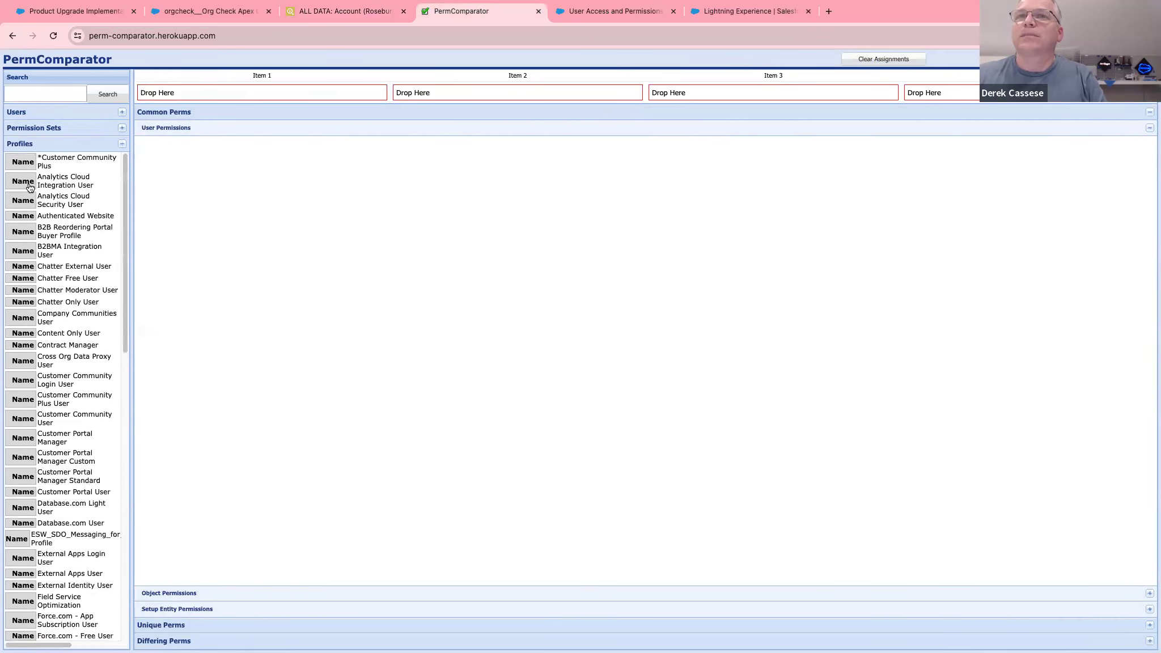
{"action": "scroll", "coordinate": [55, 391], "scroll_direction": "down", "scroll_amount": 6}
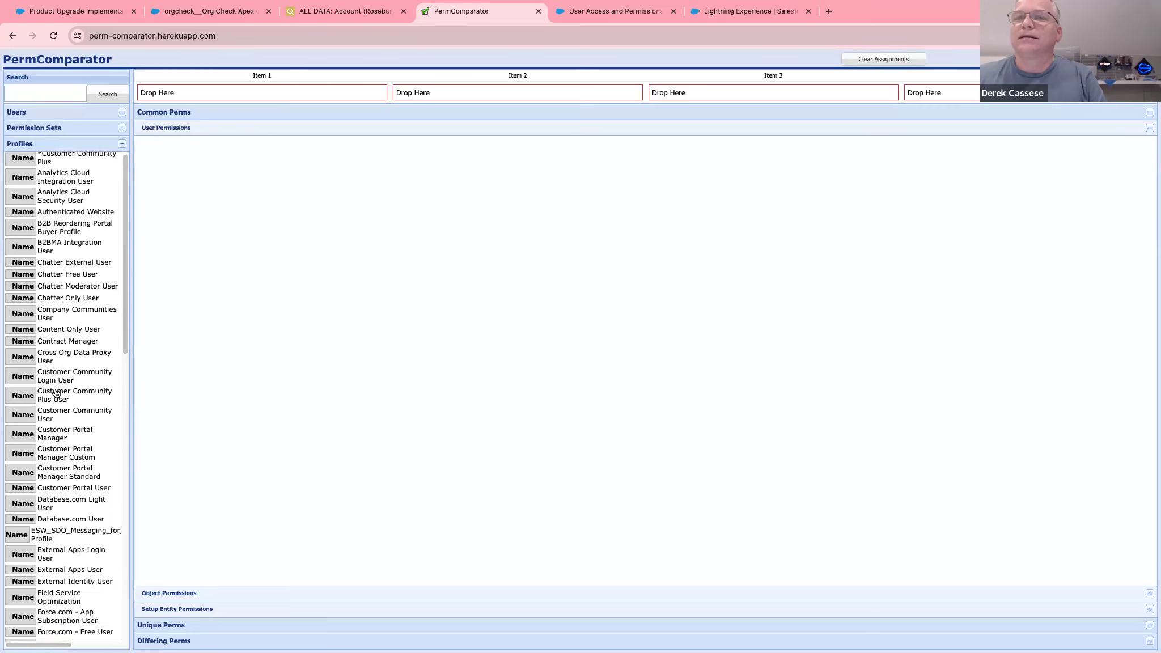
{"action": "left_click_drag", "start_coordinate": [26, 445], "coordinate": [179, 94]}
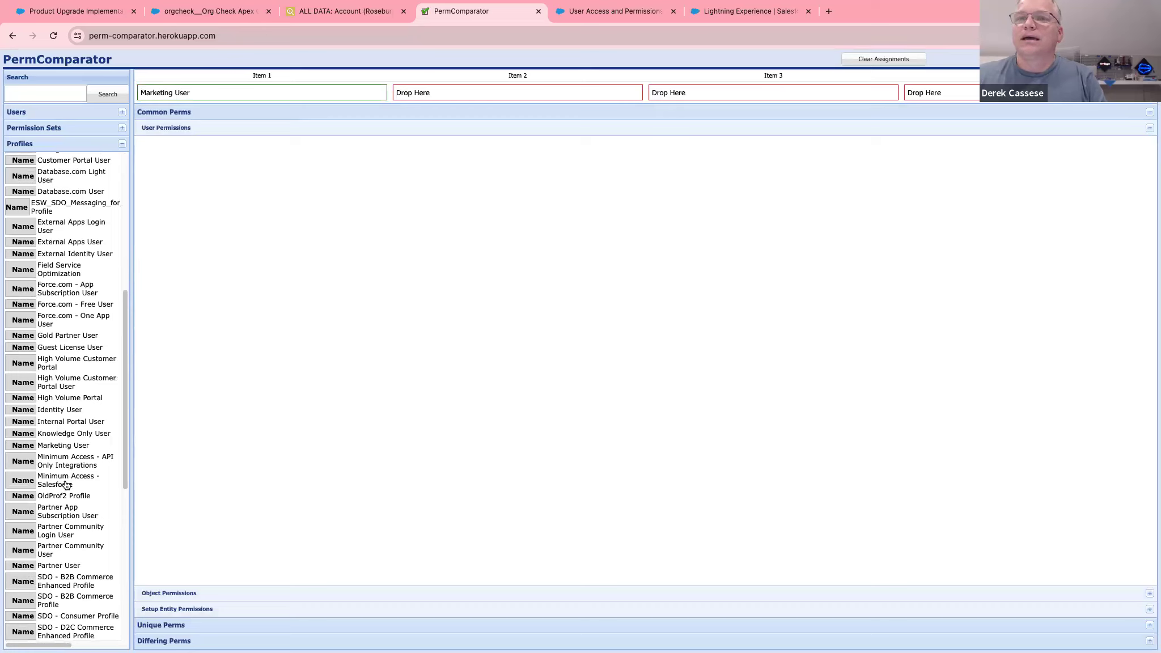
{"action": "scroll", "coordinate": [66, 483], "scroll_direction": "up", "scroll_amount": 3}
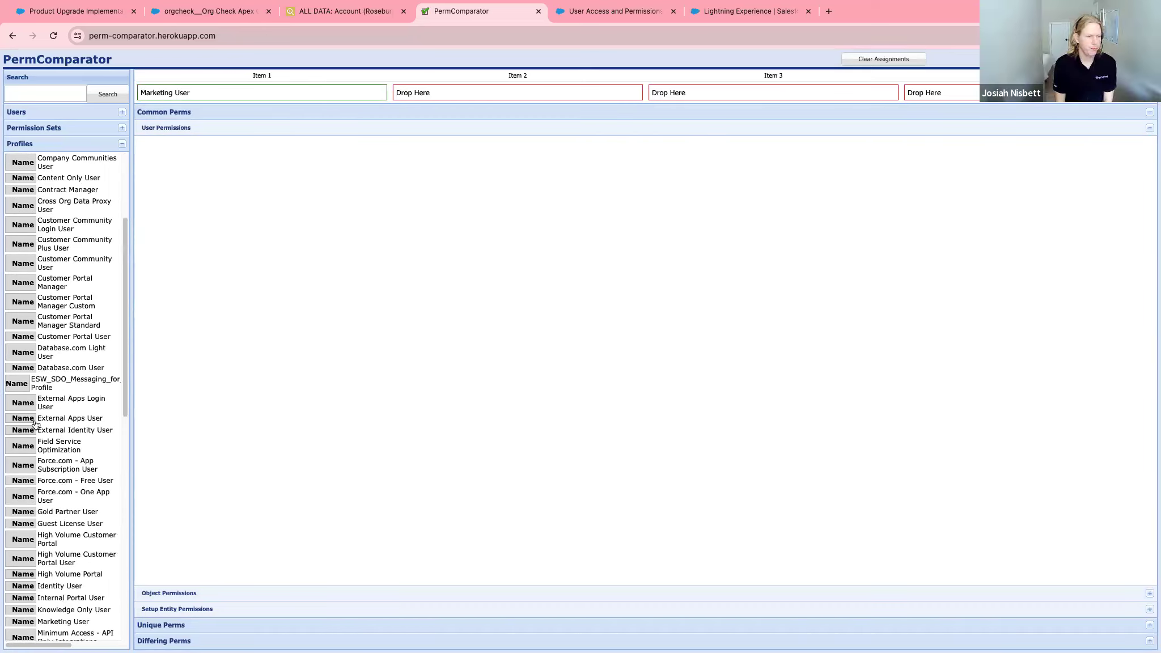
{"action": "scroll", "coordinate": [26, 430], "scroll_direction": "down", "scroll_amount": 10}
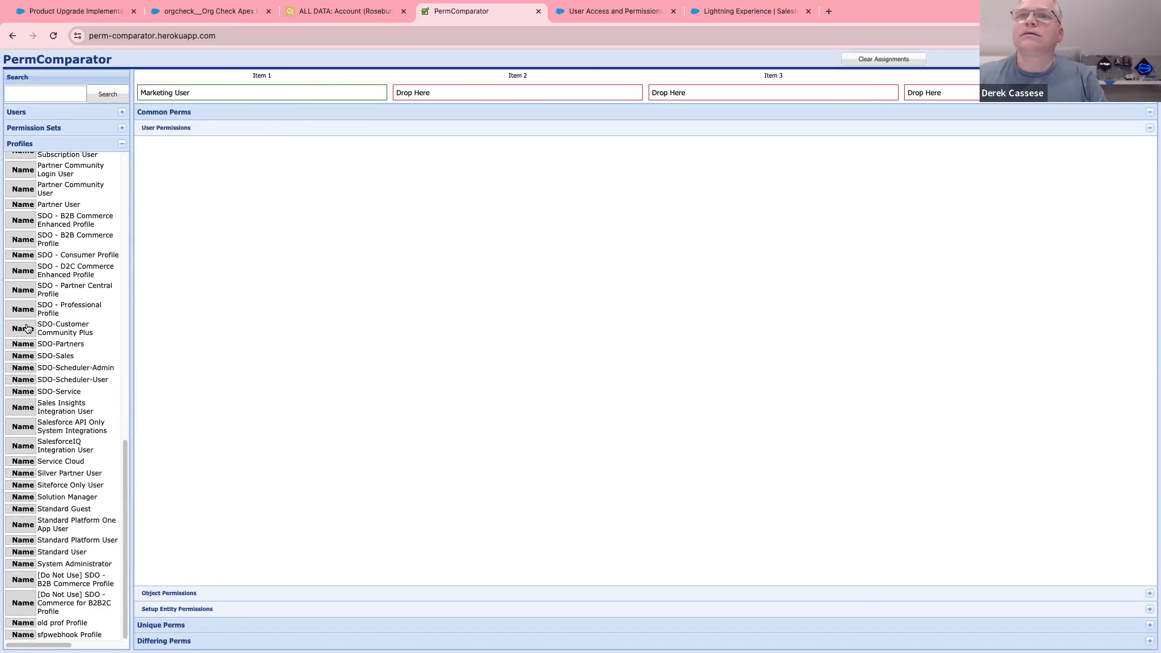
{"action": "left_click_drag", "start_coordinate": [20, 345], "coordinate": [430, 91]}
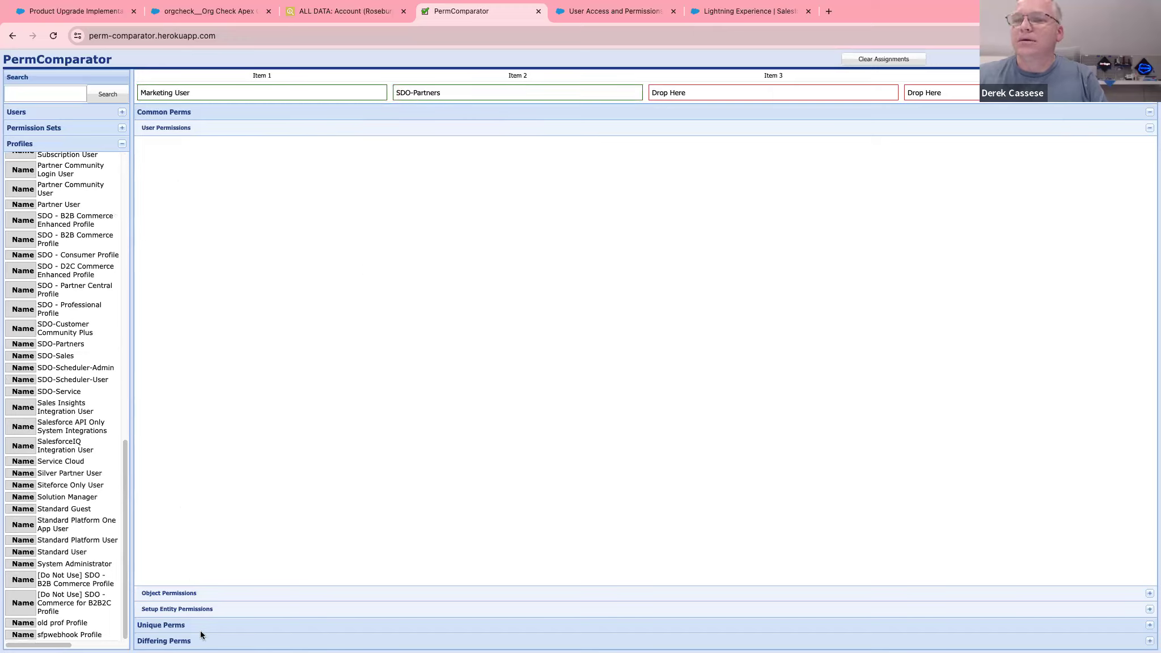
- Check the differing and unique user permissions of the Marketing User and SDO-Partners profiles
{"action": "left_click", "coordinate": [176, 641]}
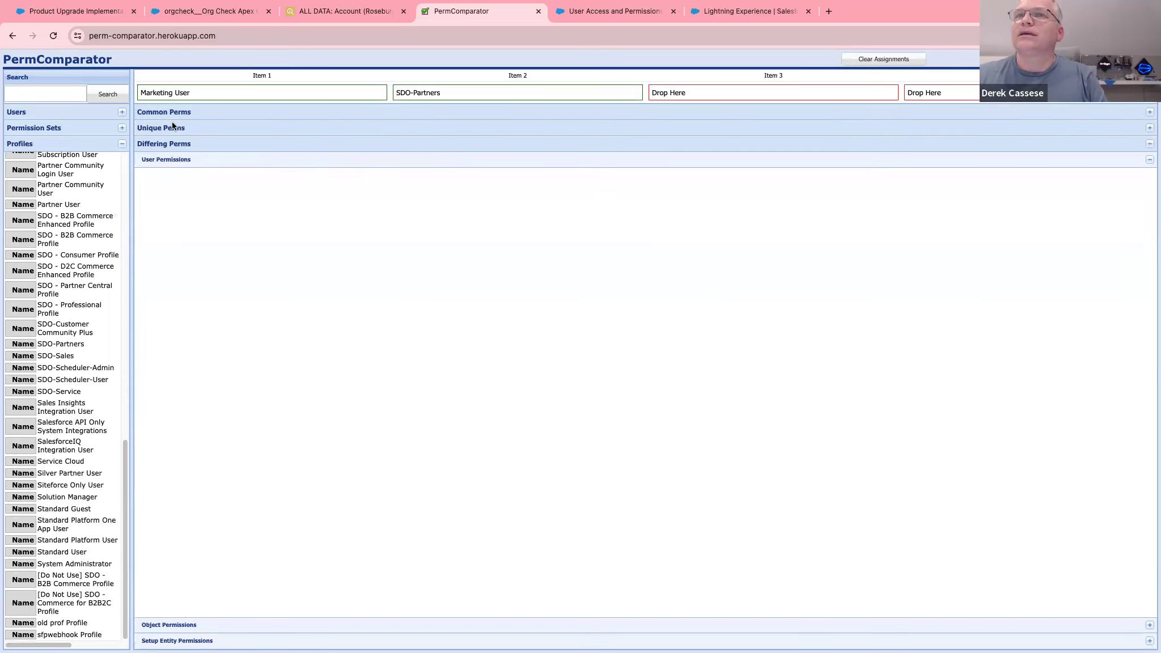
{"action": "left_click", "coordinate": [173, 127]}
{"action": "left_click", "coordinate": [173, 641]}
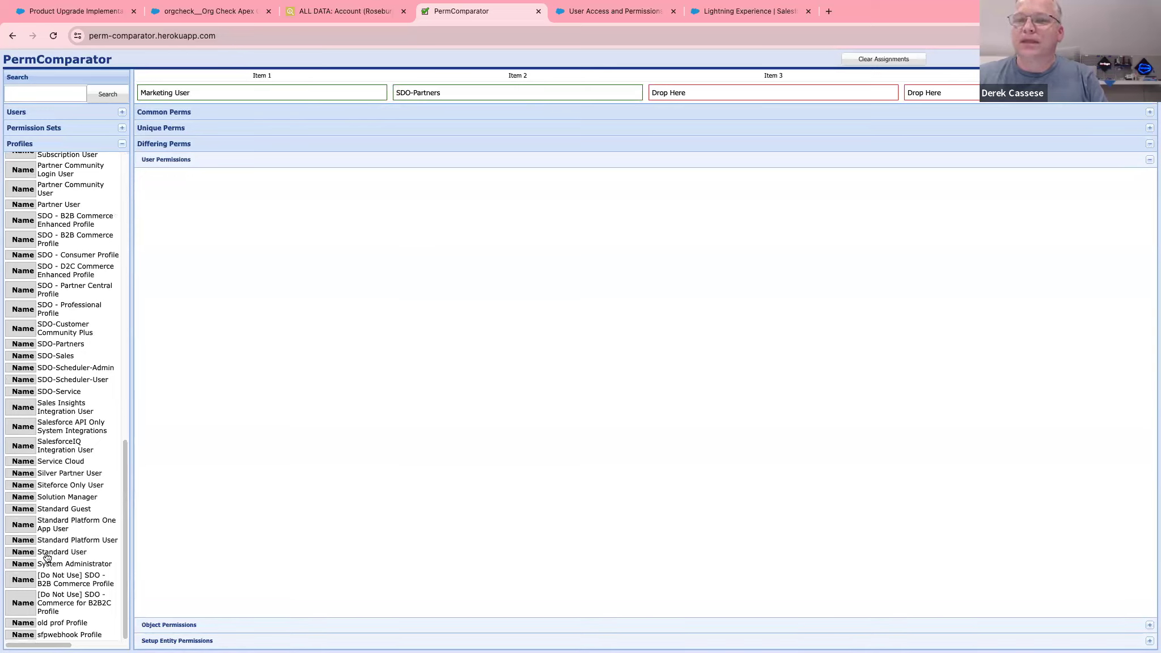
- Assign the System Administrator profile as Item 3 of the comparison
{"action": "scroll", "coordinate": [56, 533], "scroll_direction": "up", "scroll_amount": 3}
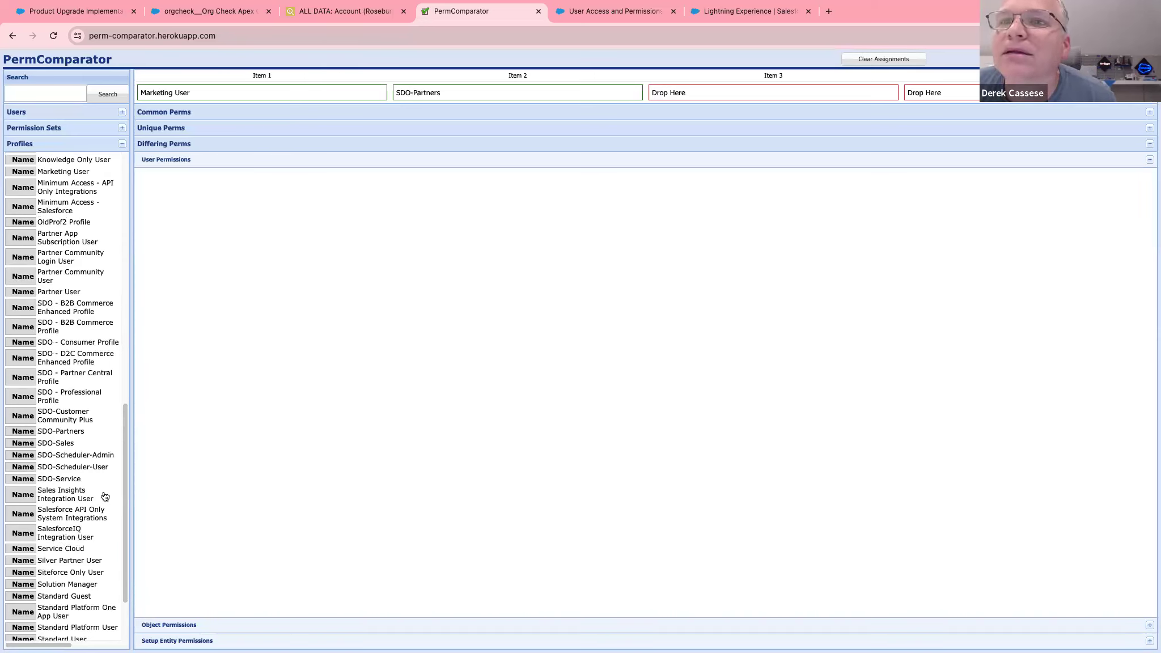
{"action": "scroll", "coordinate": [105, 496], "scroll_direction": "up", "scroll_amount": 1}
{"action": "scroll", "coordinate": [103, 499], "scroll_direction": "up", "scroll_amount": 10}
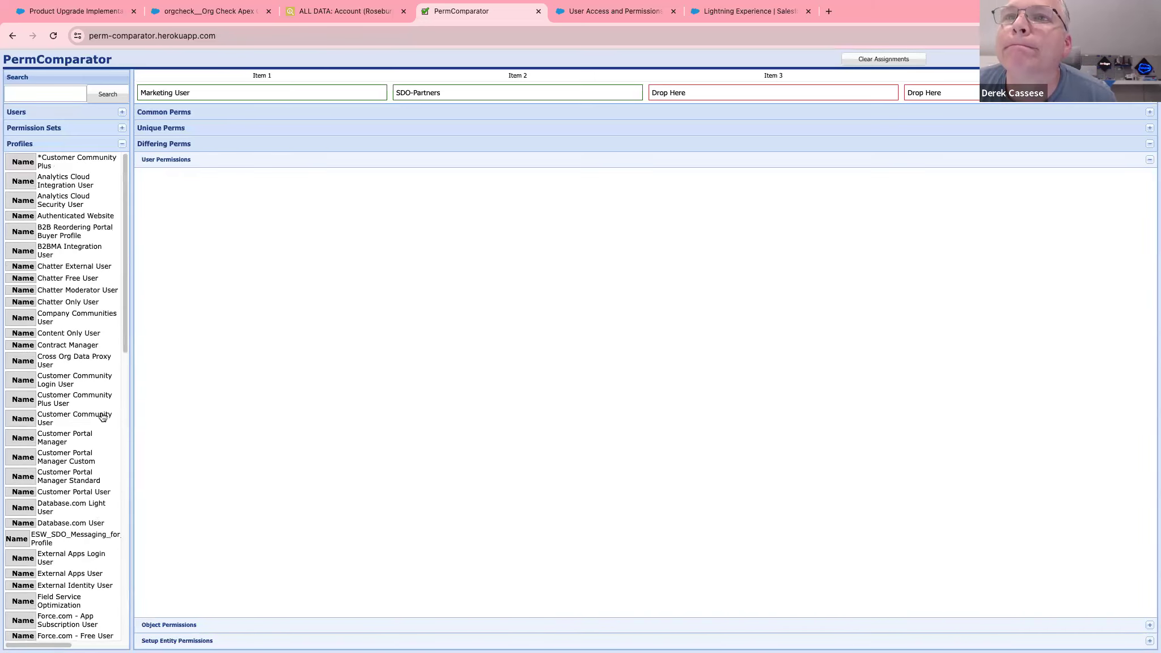
{"action": "scroll", "coordinate": [101, 325], "scroll_direction": "down", "scroll_amount": 5}
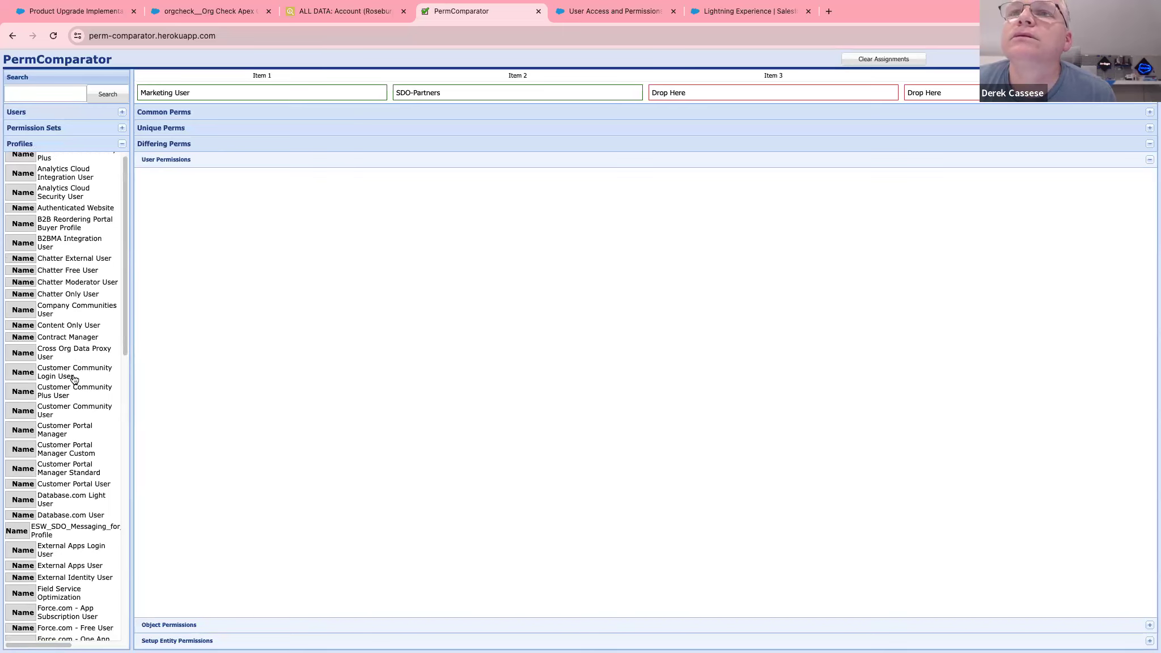
{"action": "scroll", "coordinate": [73, 379], "scroll_direction": "down", "scroll_amount": 6}
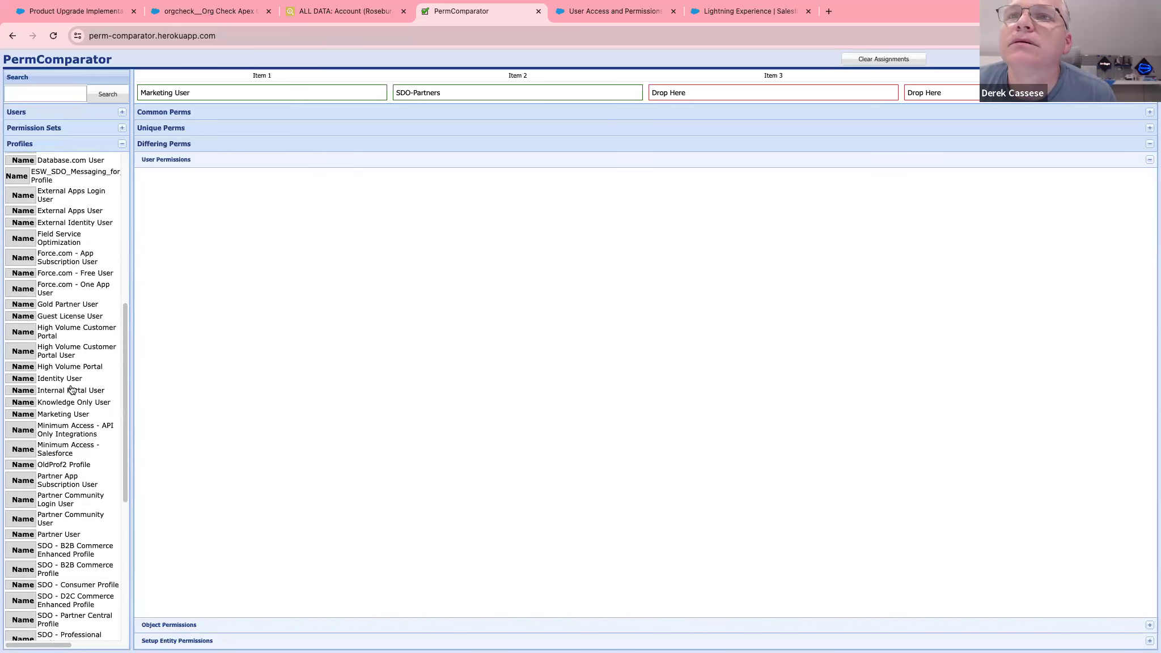
{"action": "scroll", "coordinate": [71, 390], "scroll_direction": "down", "scroll_amount": 8}
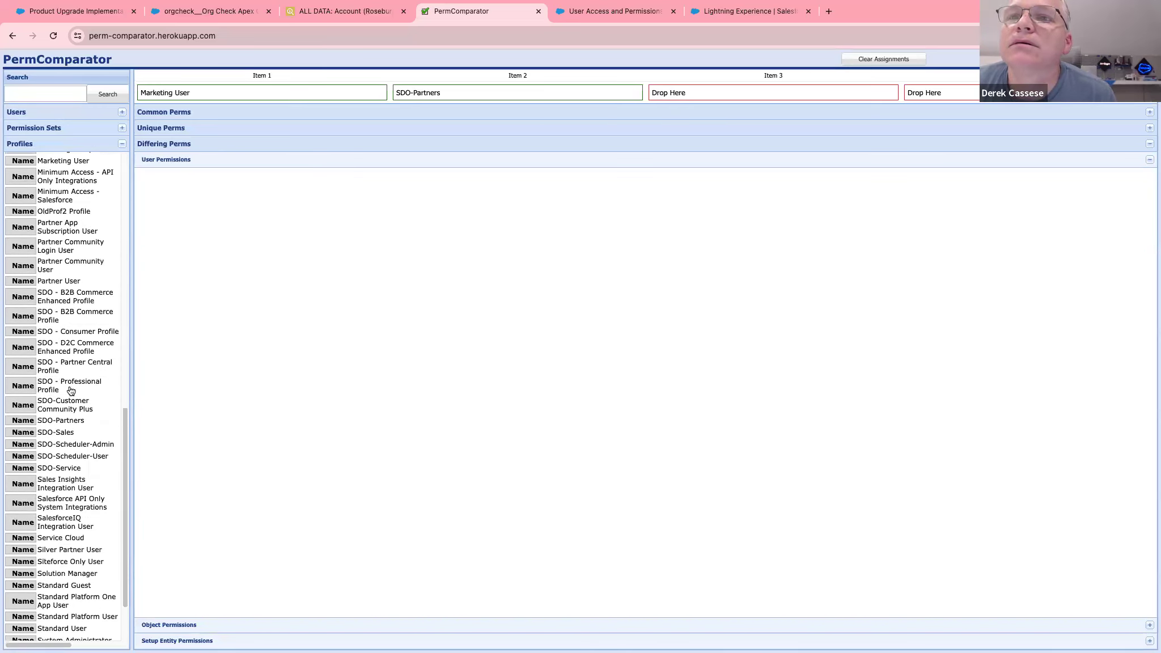
{"action": "scroll", "coordinate": [71, 391], "scroll_direction": "down", "scroll_amount": 2}
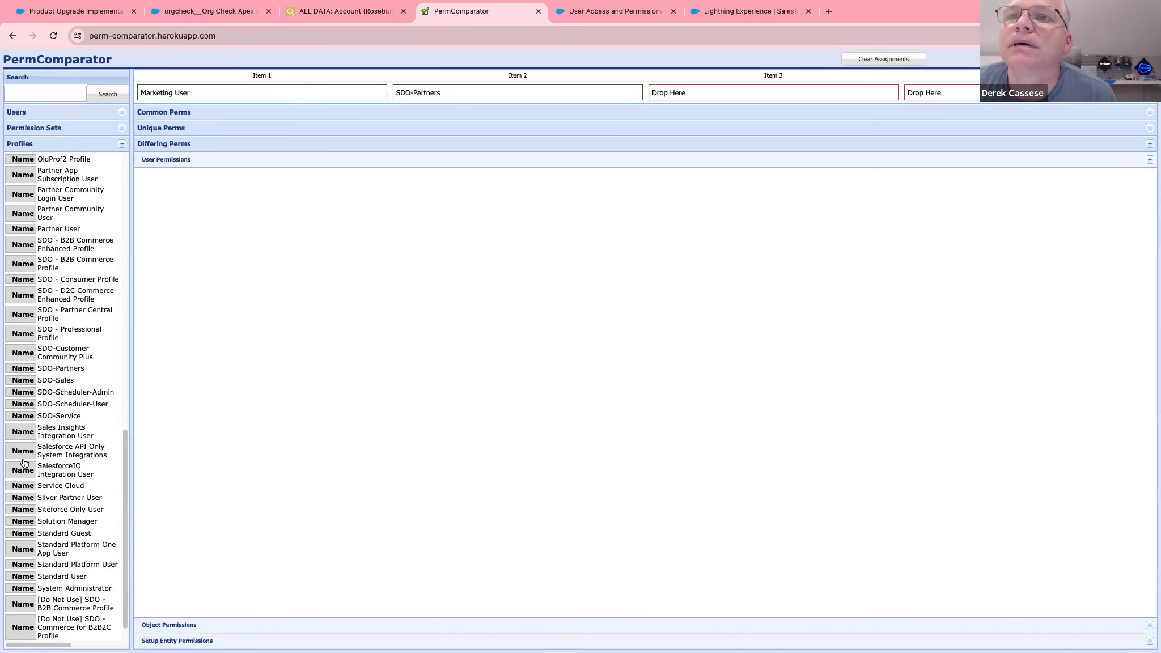
{"action": "scroll", "coordinate": [65, 469], "scroll_direction": "down", "scroll_amount": 1}
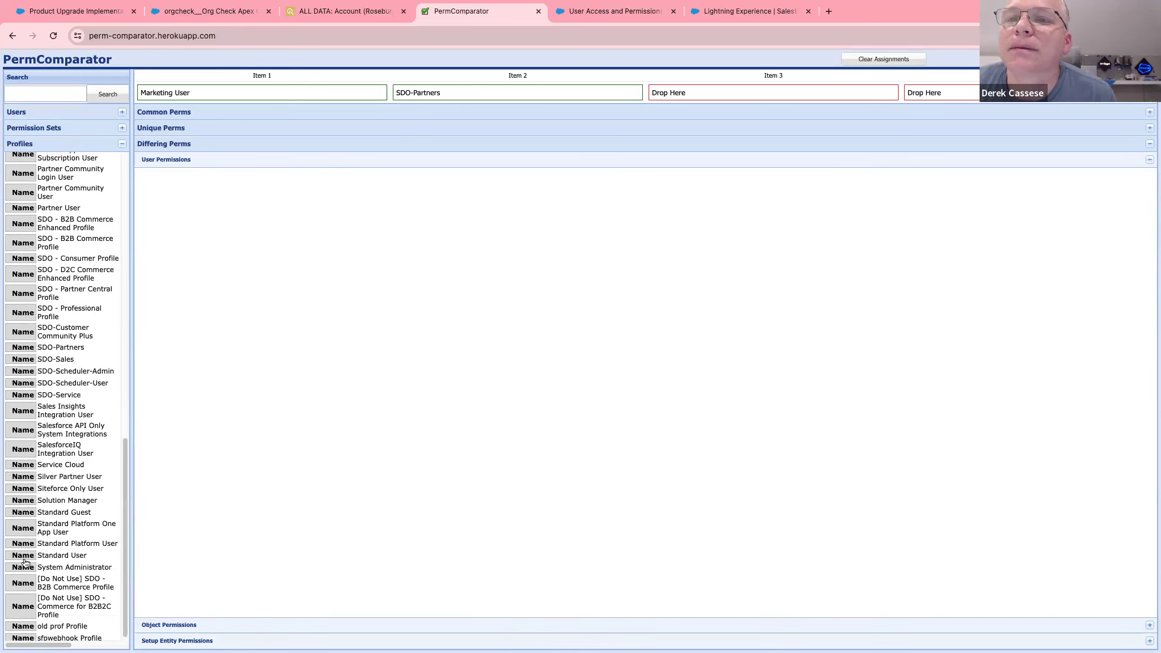
{"action": "left_click_drag", "start_coordinate": [25, 570], "coordinate": [753, 91]}
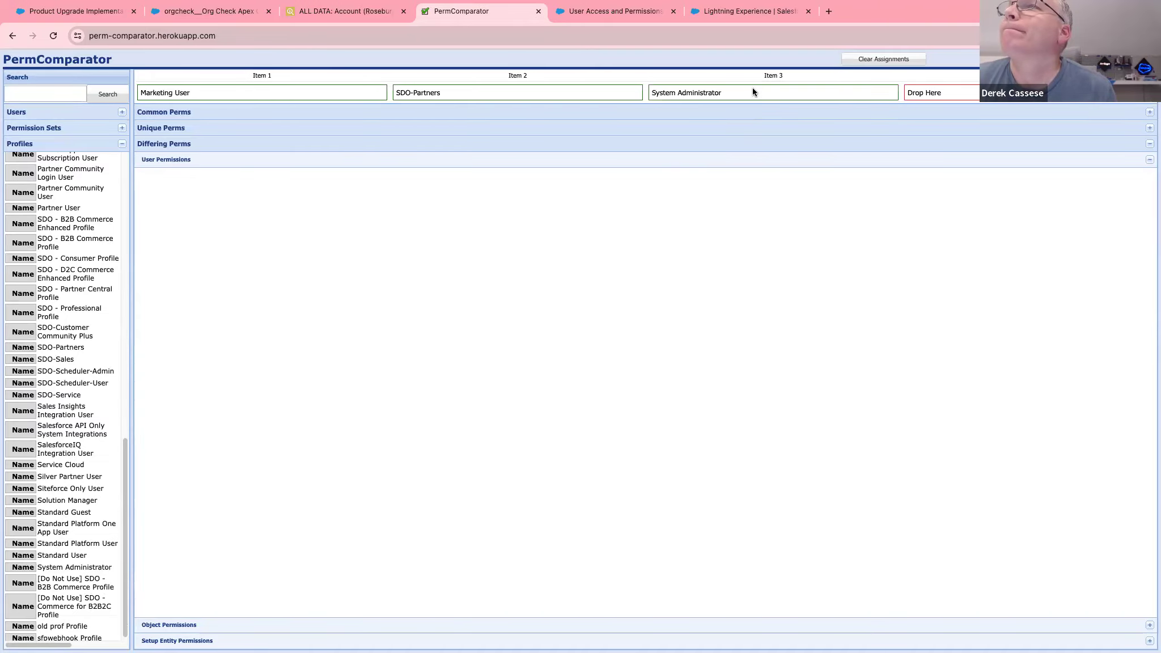
- Log back in to PermComparator with the production org and expand the list of profiles
{"action": "left_click", "coordinate": [161, 147]}
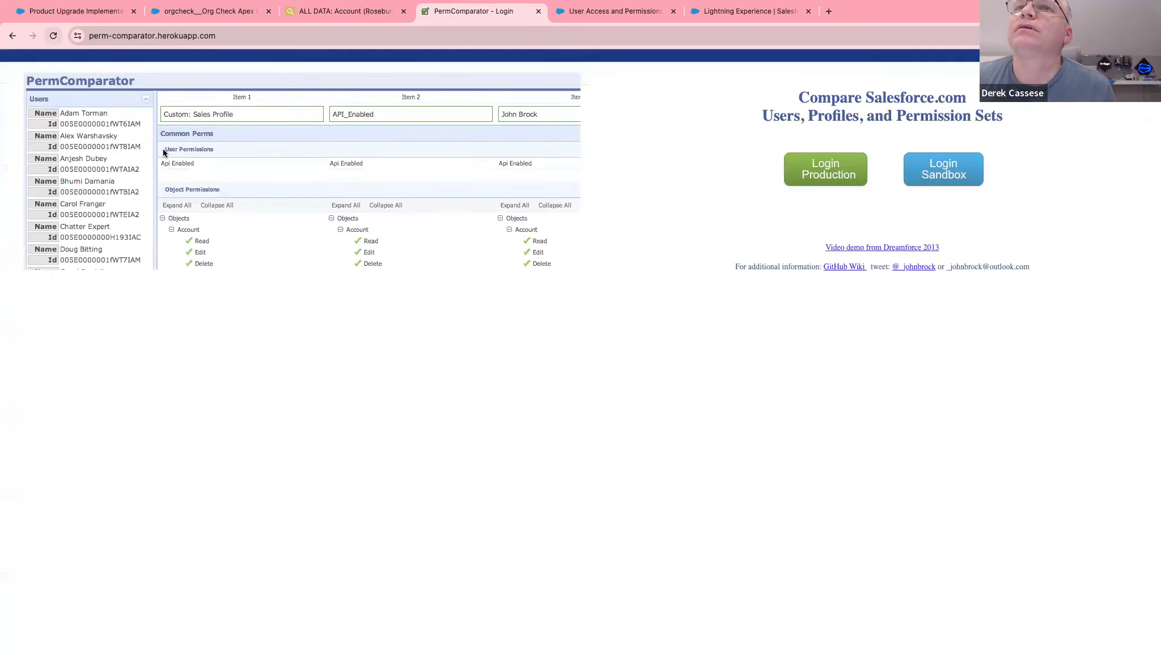
{"action": "left_click", "coordinate": [825, 179]}
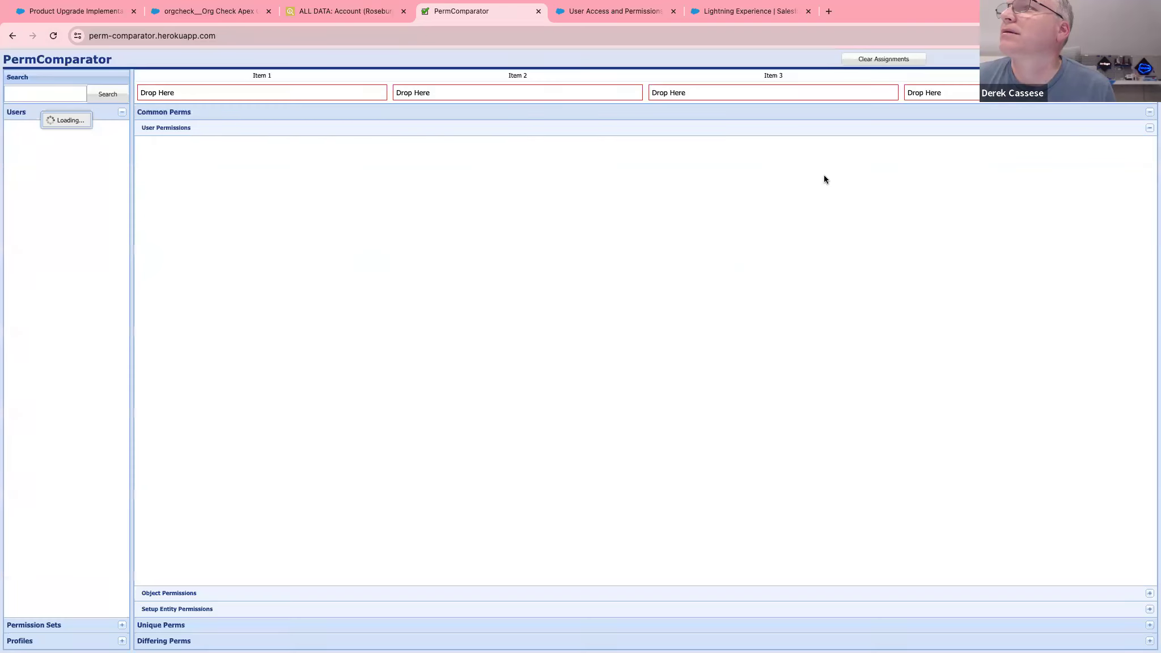
{"action": "left_click", "coordinate": [54, 641]}
- Assign the System Administrator profile as Item 1 of the comparison
{"action": "scroll", "coordinate": [86, 561], "scroll_direction": "down", "scroll_amount": 15}
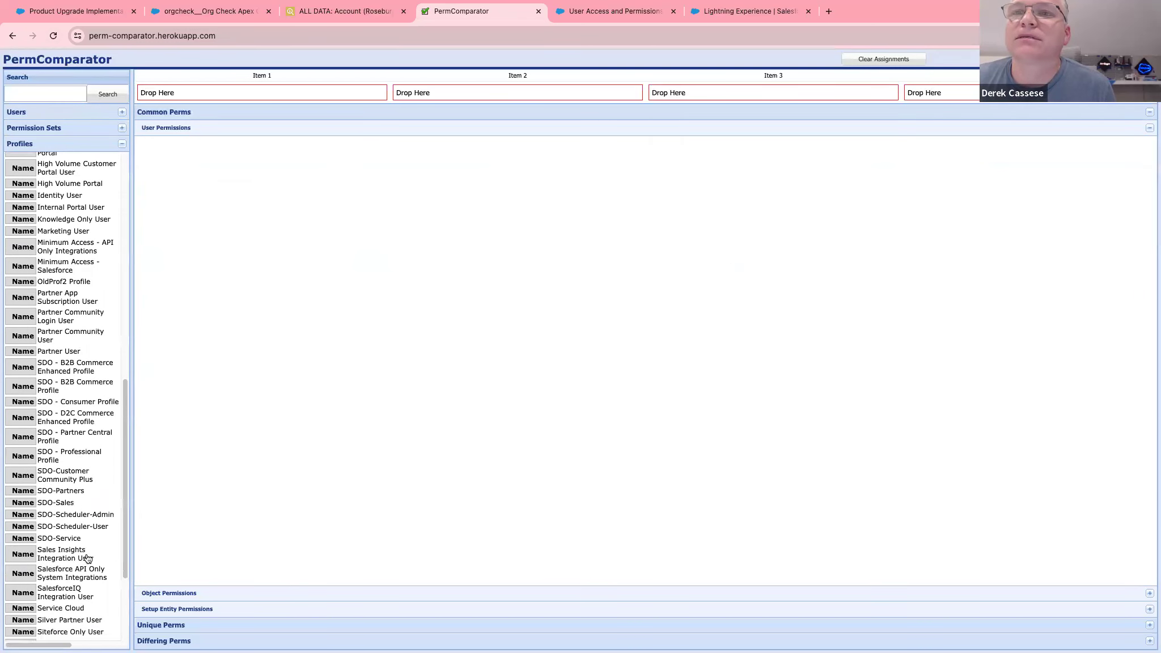
{"action": "scroll", "coordinate": [82, 563], "scroll_direction": "down", "scroll_amount": 3}
{"action": "scroll", "coordinate": [45, 605], "scroll_direction": "down", "scroll_amount": 3}
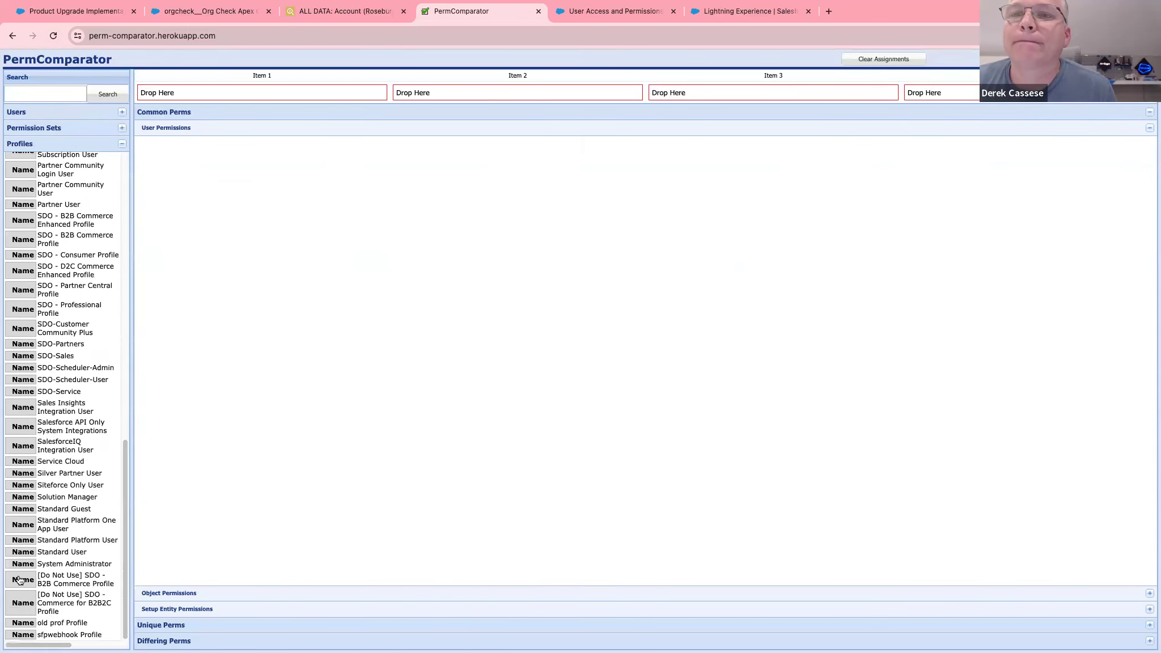
{"action": "left_click_drag", "start_coordinate": [21, 565], "coordinate": [261, 90]}
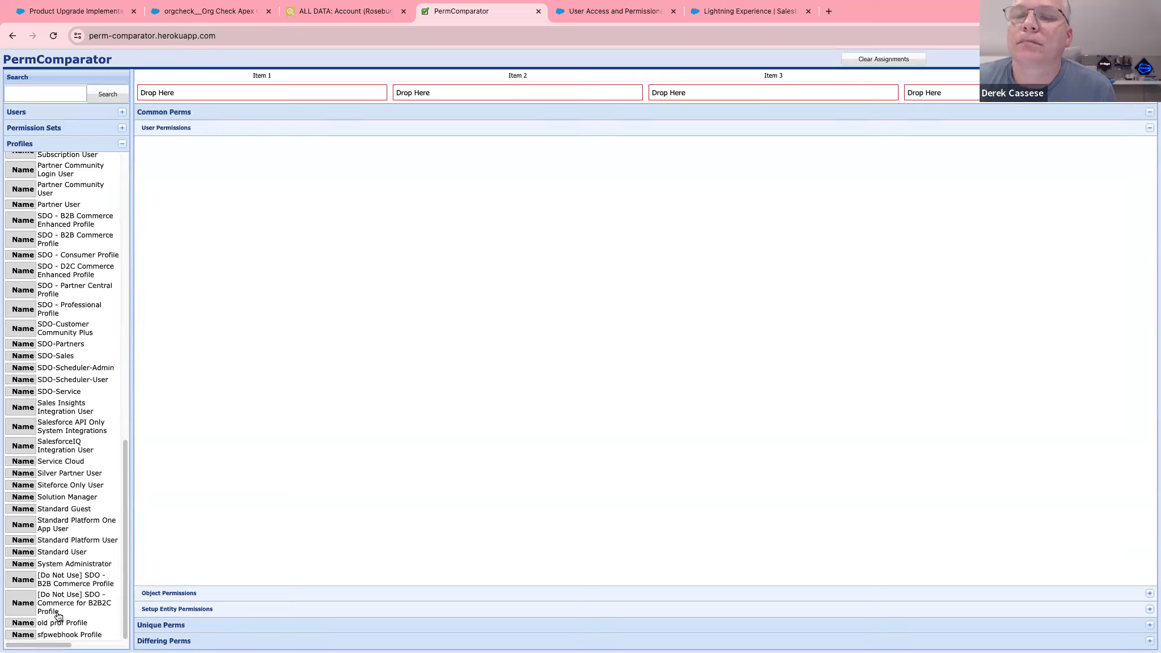
{"action": "left_click_drag", "start_coordinate": [23, 565], "coordinate": [224, 98]}
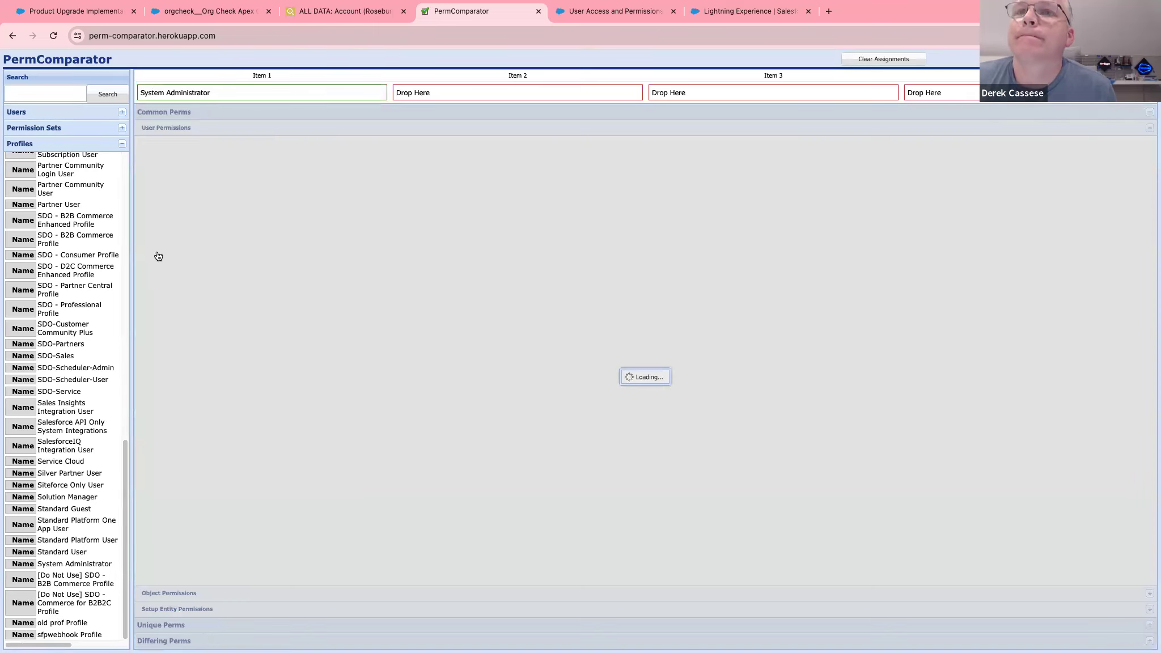
- Assign the SDO-Partners profile as Item 2 and display the user permissions that differ between the two profiles
{"action": "scroll", "coordinate": [19, 377], "scroll_direction": "up", "scroll_amount": 10}
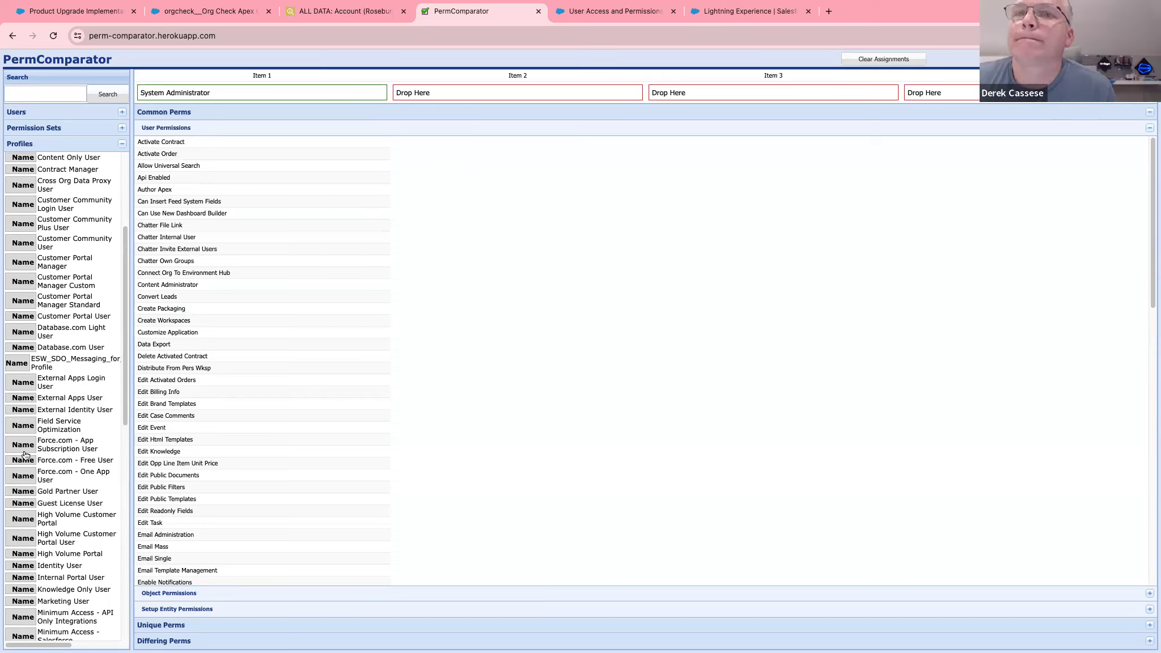
{"action": "scroll", "coordinate": [57, 466], "scroll_direction": "down", "scroll_amount": 6}
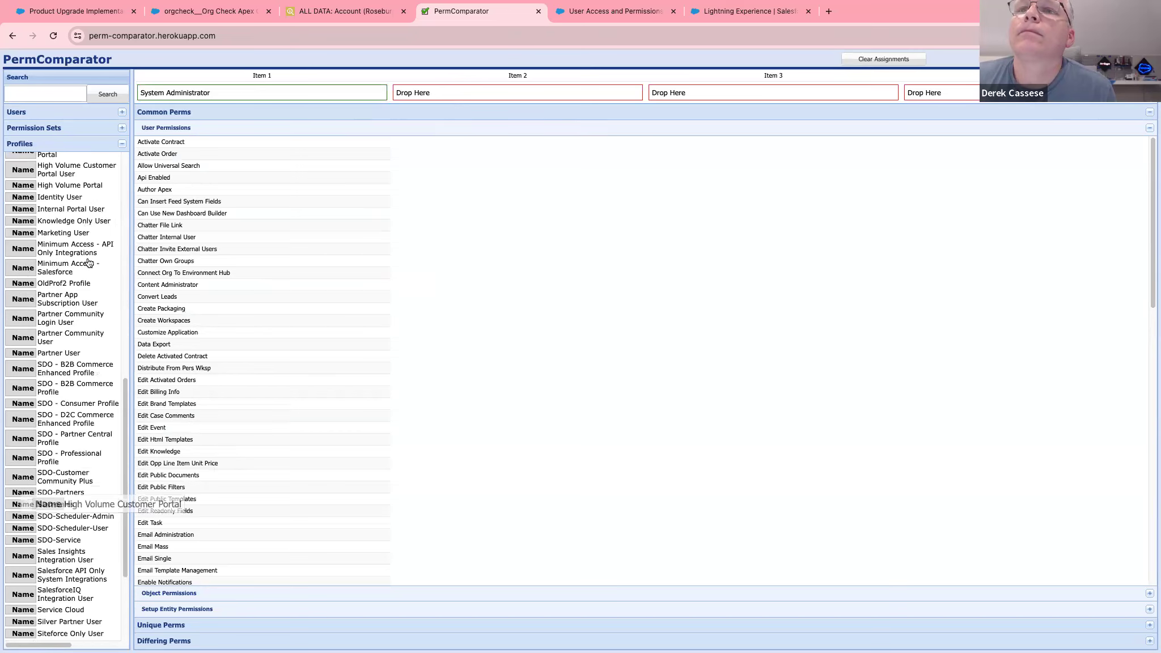
{"action": "left_click_drag", "start_coordinate": [26, 497], "coordinate": [495, 93]}
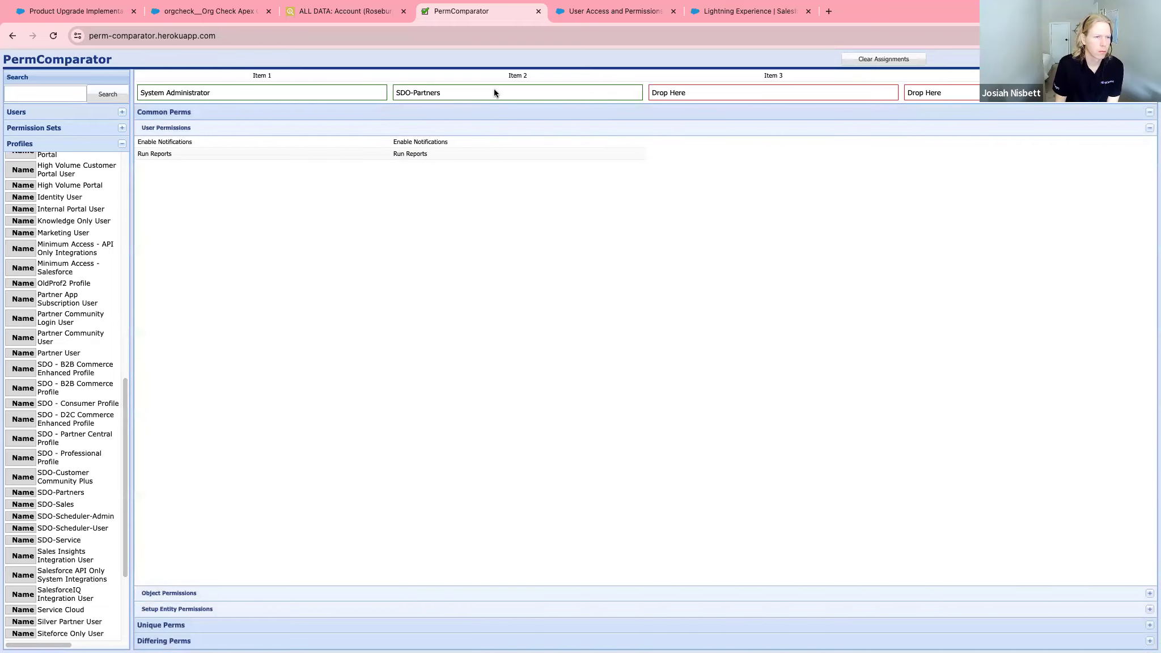
{"action": "left_click", "coordinate": [206, 624]}
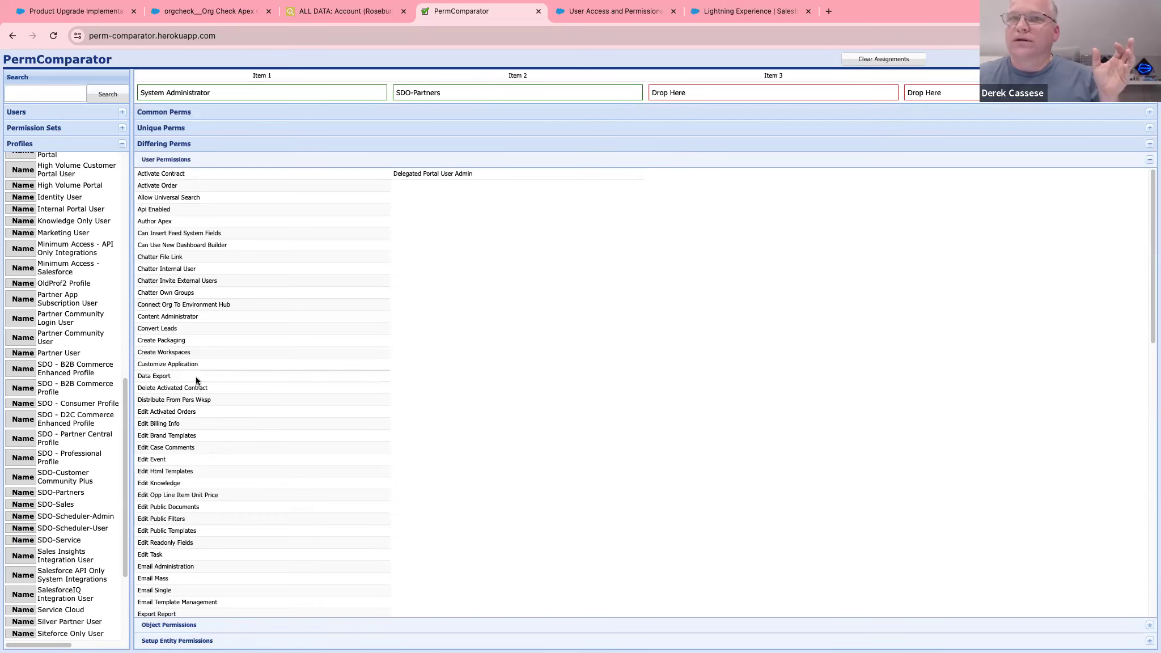
- Clear the profile assignments and assign the third and ninth users in the users list as Item 1 and Item 2
{"action": "left_click", "coordinate": [122, 112]}
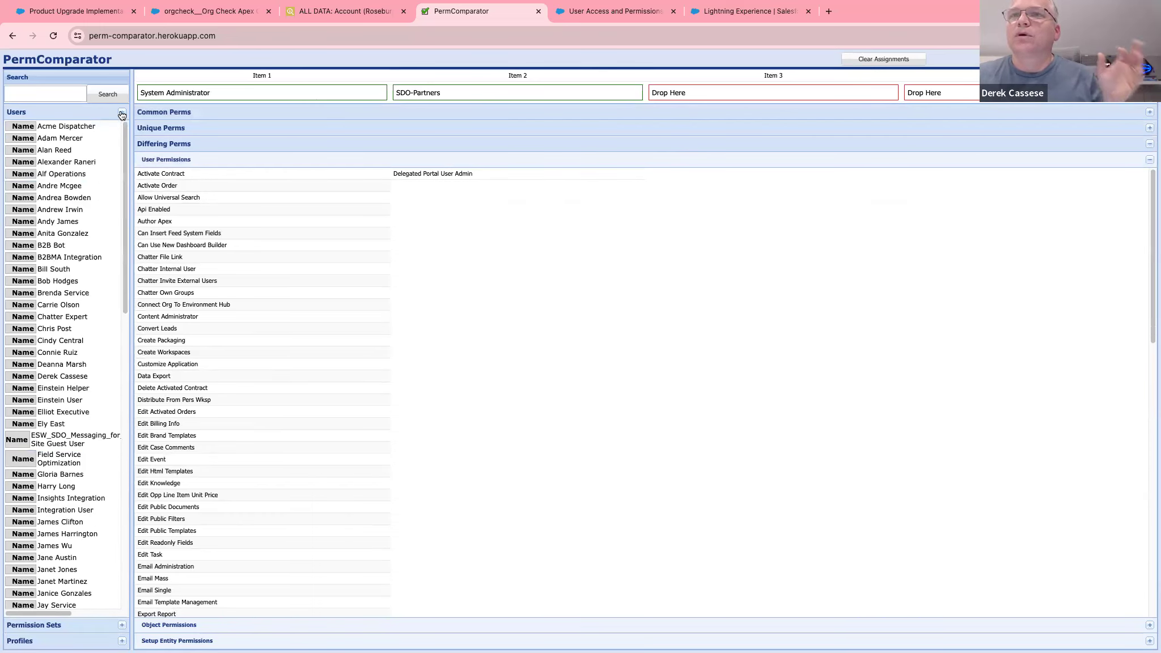
{"action": "left_click", "coordinate": [867, 59]}
{"action": "left_click_drag", "start_coordinate": [18, 152], "coordinate": [181, 94]}
{"action": "left_click_drag", "start_coordinate": [20, 223], "coordinate": [442, 94]}
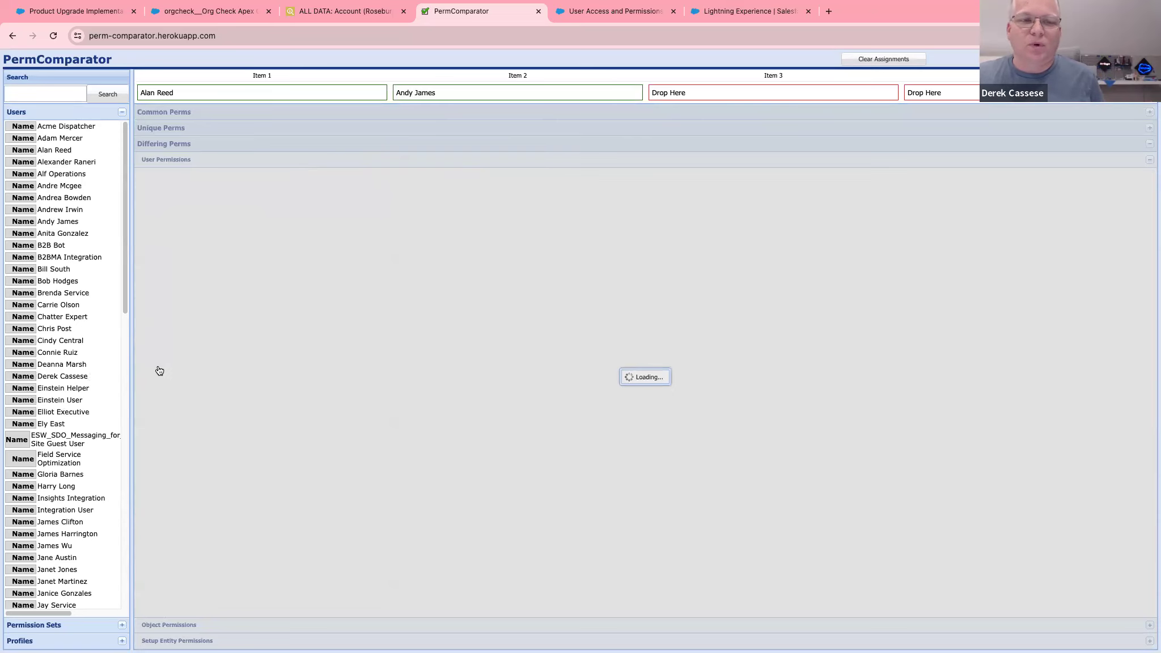
- Try to assign another user from the users list as Item 3, and look through the other available users
{"action": "left_click_drag", "start_coordinate": [159, 370], "coordinate": [681, 150]}
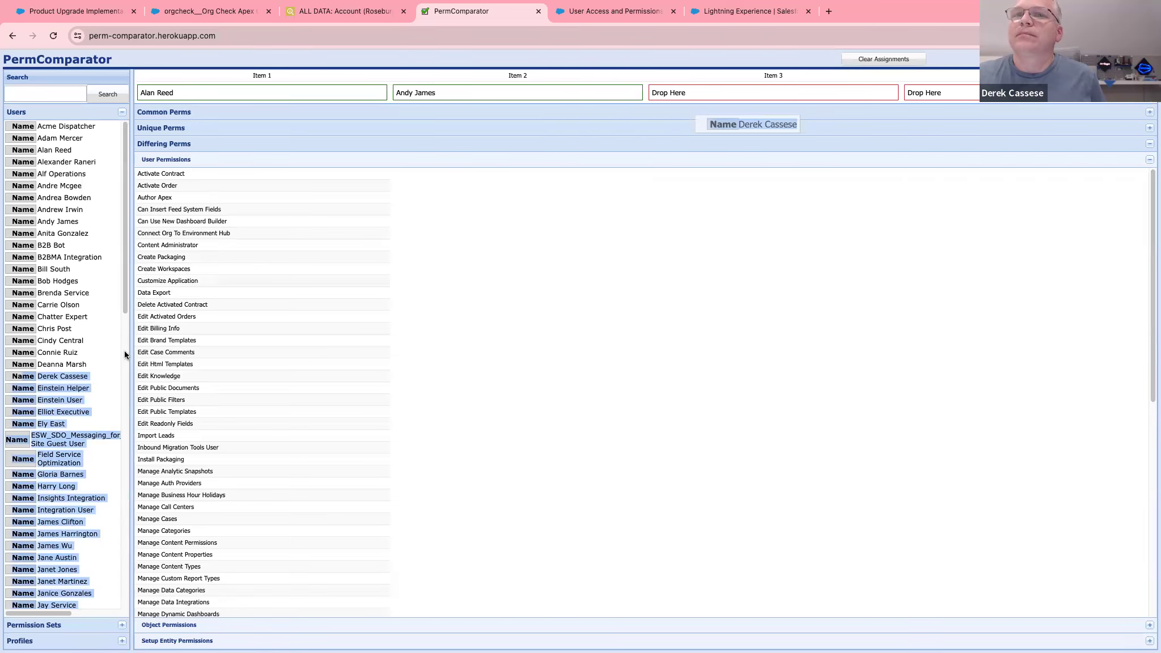
{"action": "scroll", "coordinate": [125, 355], "scroll_direction": "down", "scroll_amount": 10}
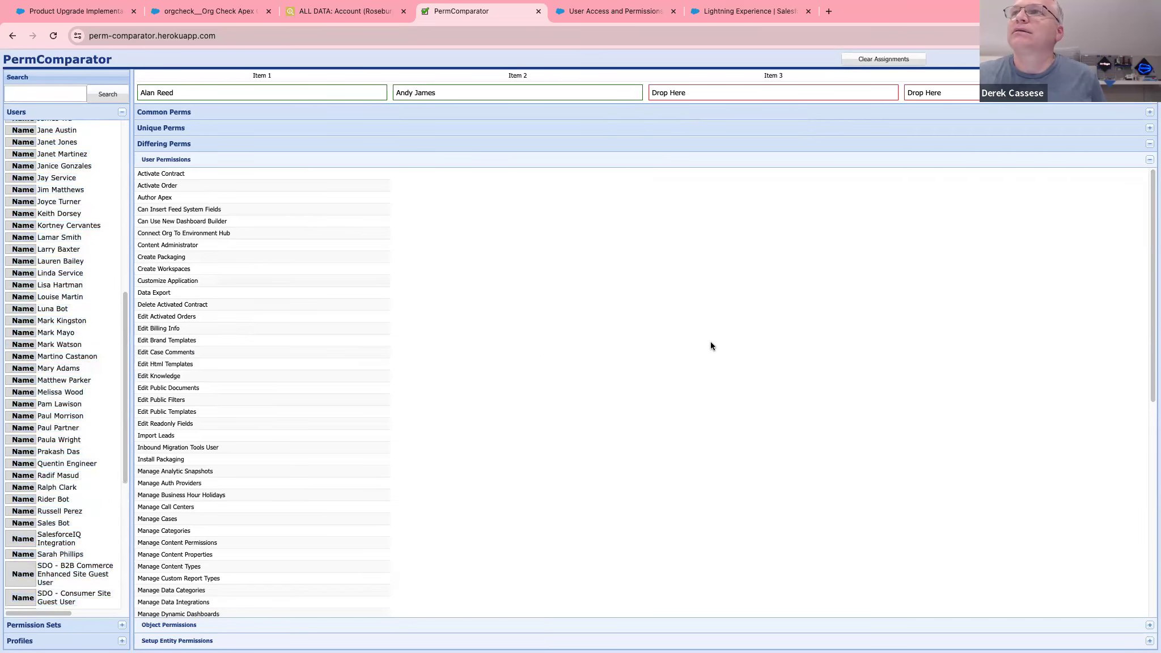
{"action": "scroll", "coordinate": [14, 409], "scroll_direction": "up", "scroll_amount": 4}
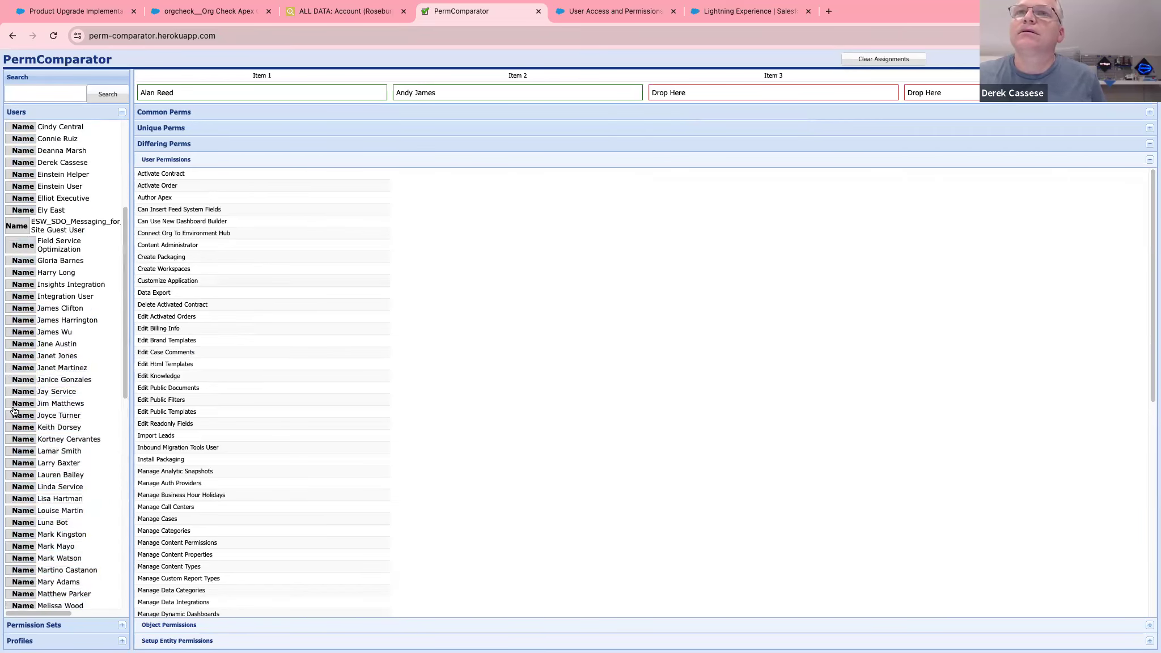
- Review the common, unique and differing permissions of the two compared users, reading the differing user permissions down to the end
{"action": "left_click", "coordinate": [188, 115]}
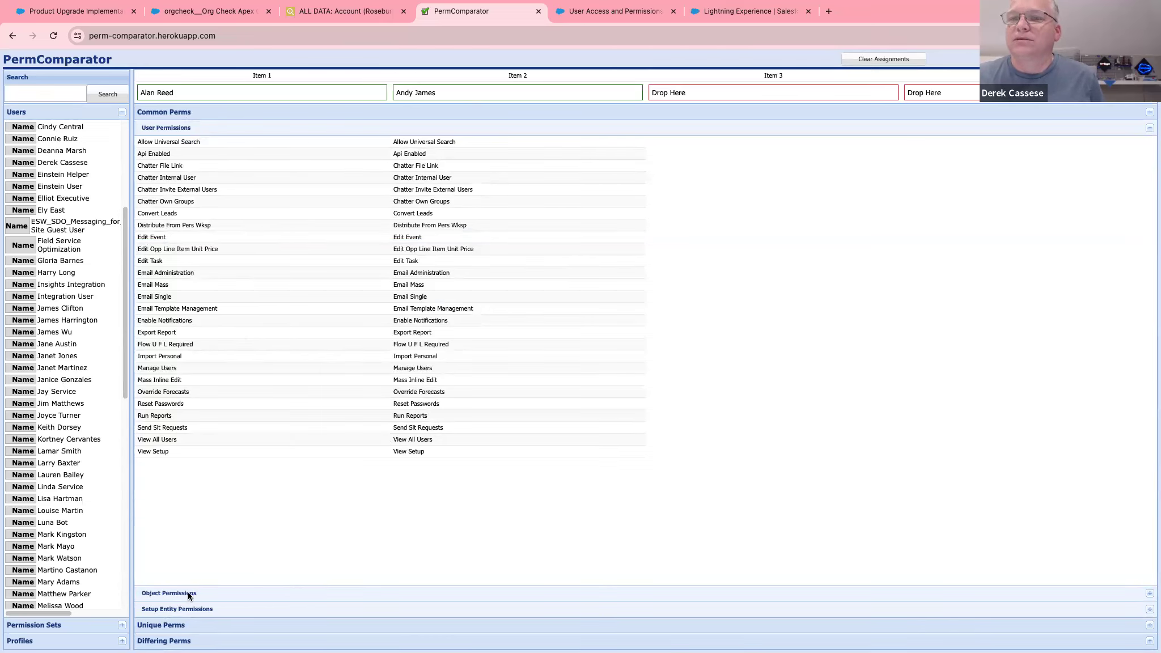
{"action": "left_click", "coordinate": [178, 626]}
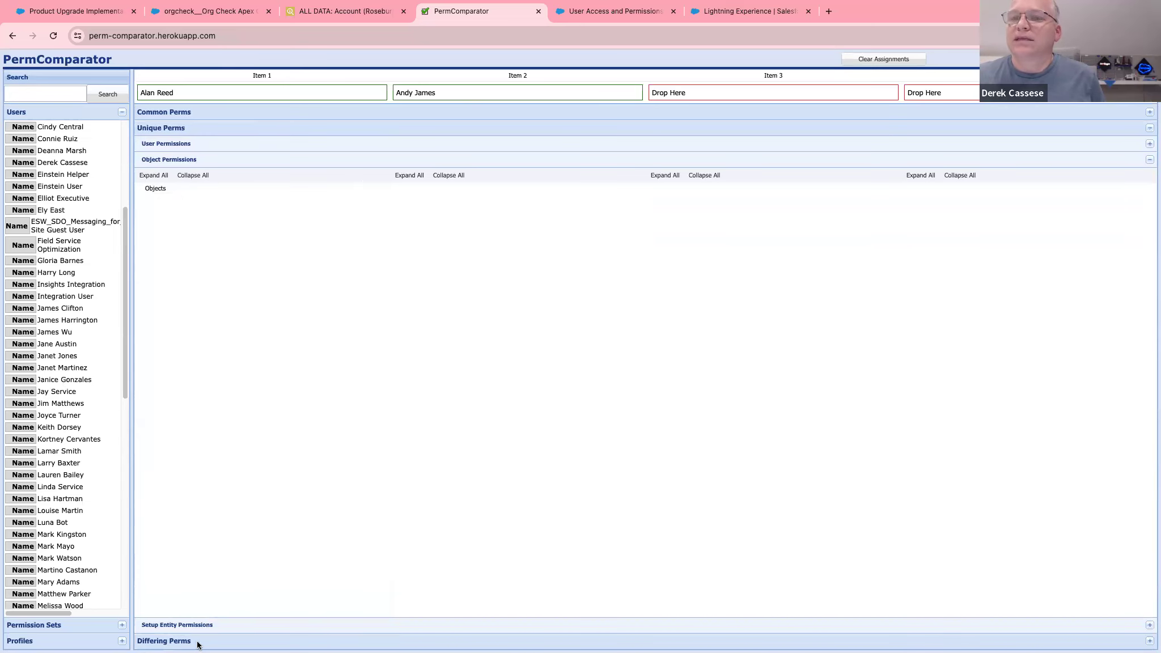
{"action": "left_click", "coordinate": [171, 643]}
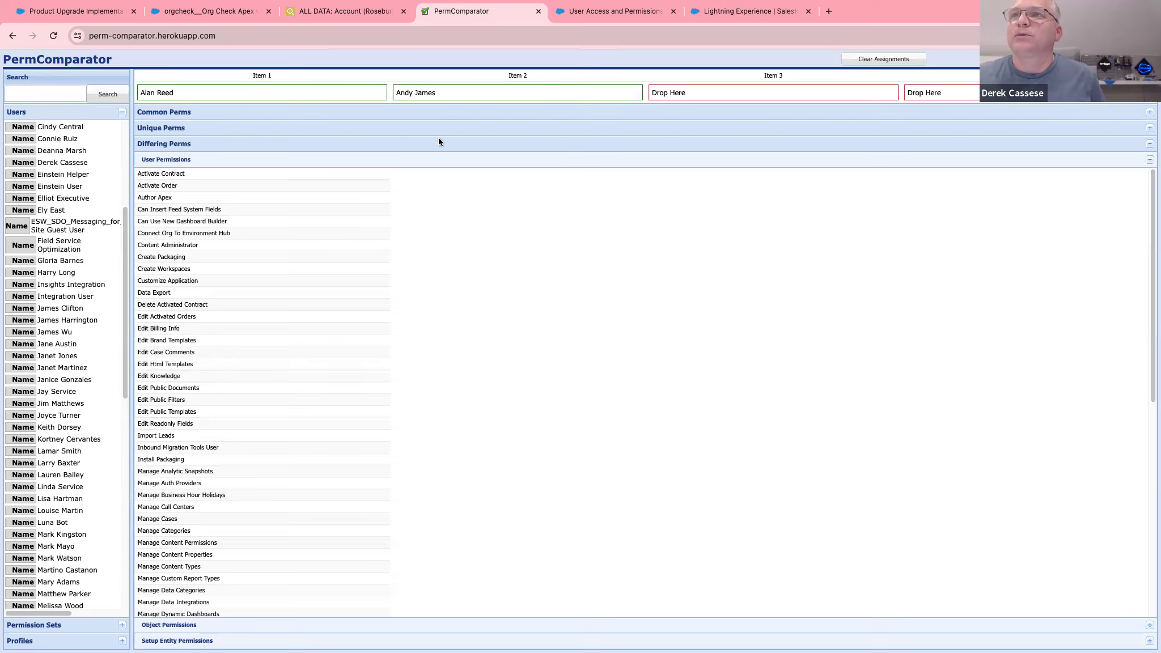
{"action": "scroll", "coordinate": [481, 414], "scroll_direction": "down", "scroll_amount": 7}
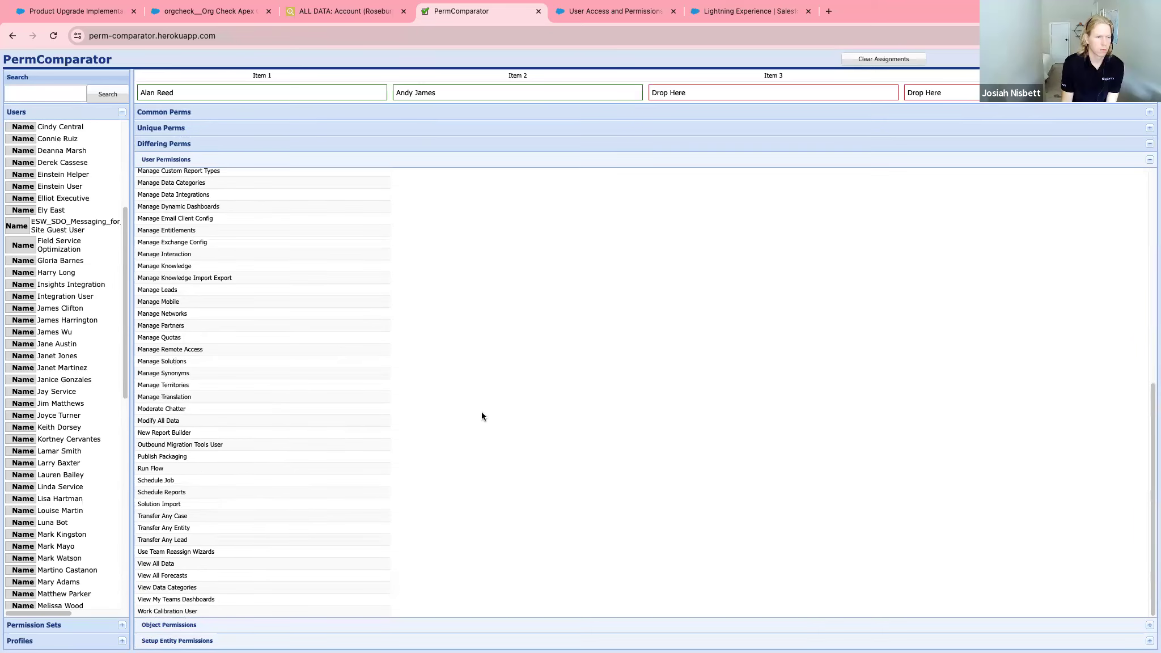
- Look through the users and permission sets lists, and display the common user permissions of the two compared users
{"action": "scroll", "coordinate": [221, 372], "scroll_direction": "up", "scroll_amount": 10}
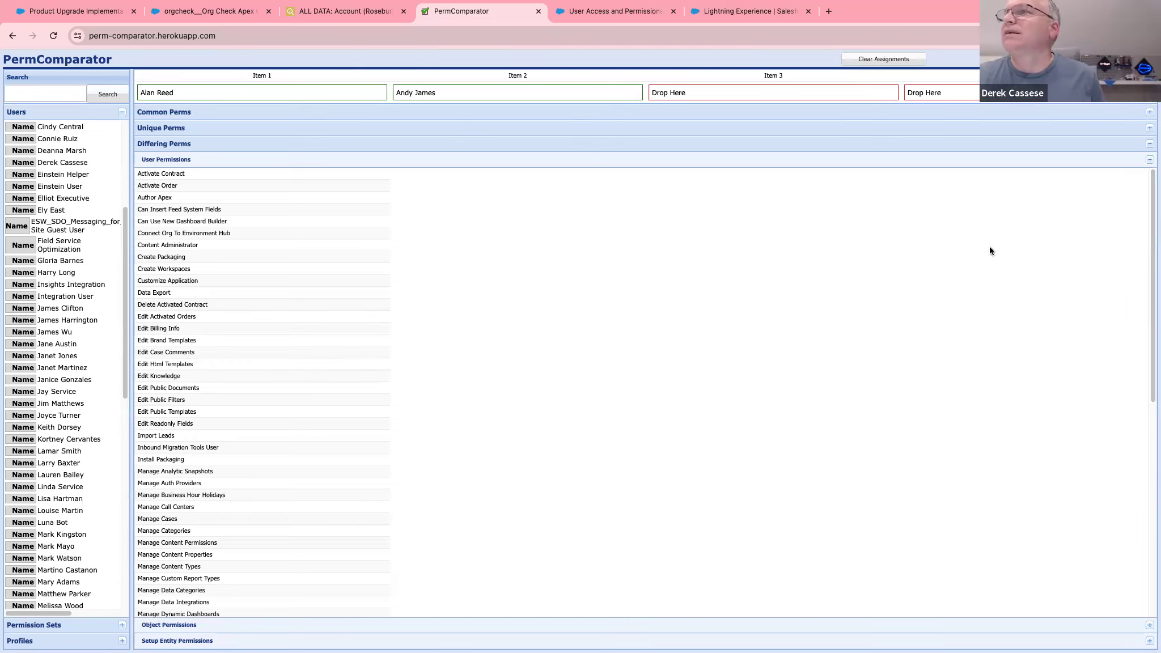
{"action": "left_click_drag", "start_coordinate": [125, 260], "coordinate": [120, 147]}
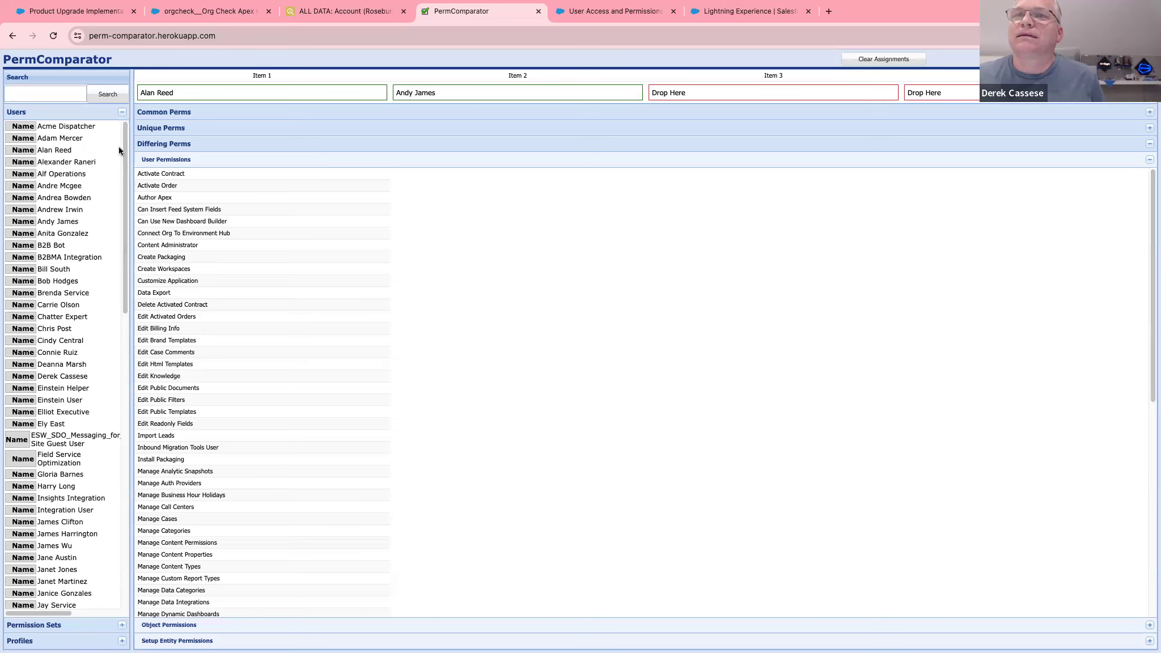
{"action": "left_click_drag", "start_coordinate": [125, 163], "coordinate": [114, 429]}
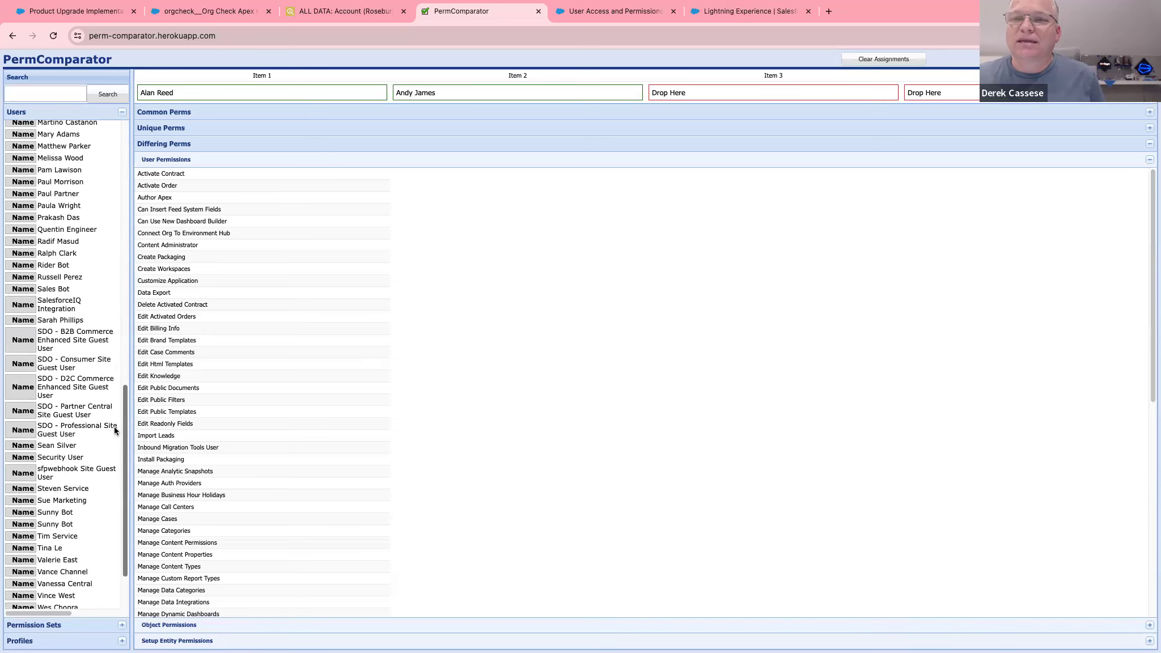
{"action": "scroll", "coordinate": [115, 428], "scroll_direction": "down", "scroll_amount": 3}
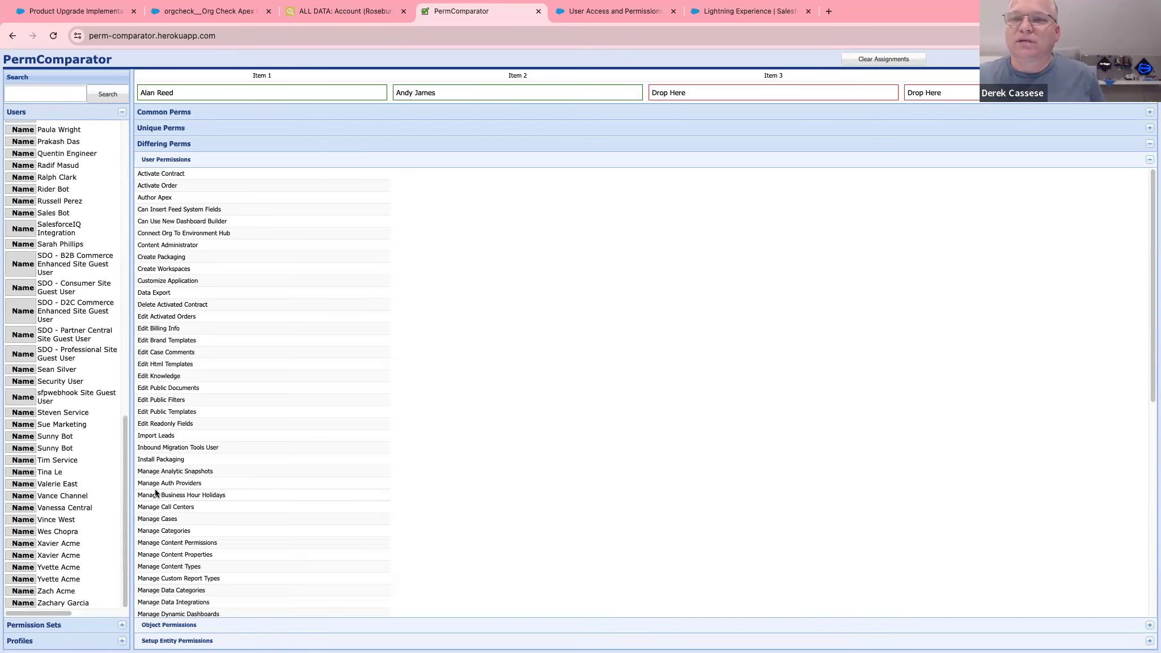
{"action": "left_click", "coordinate": [51, 625]}
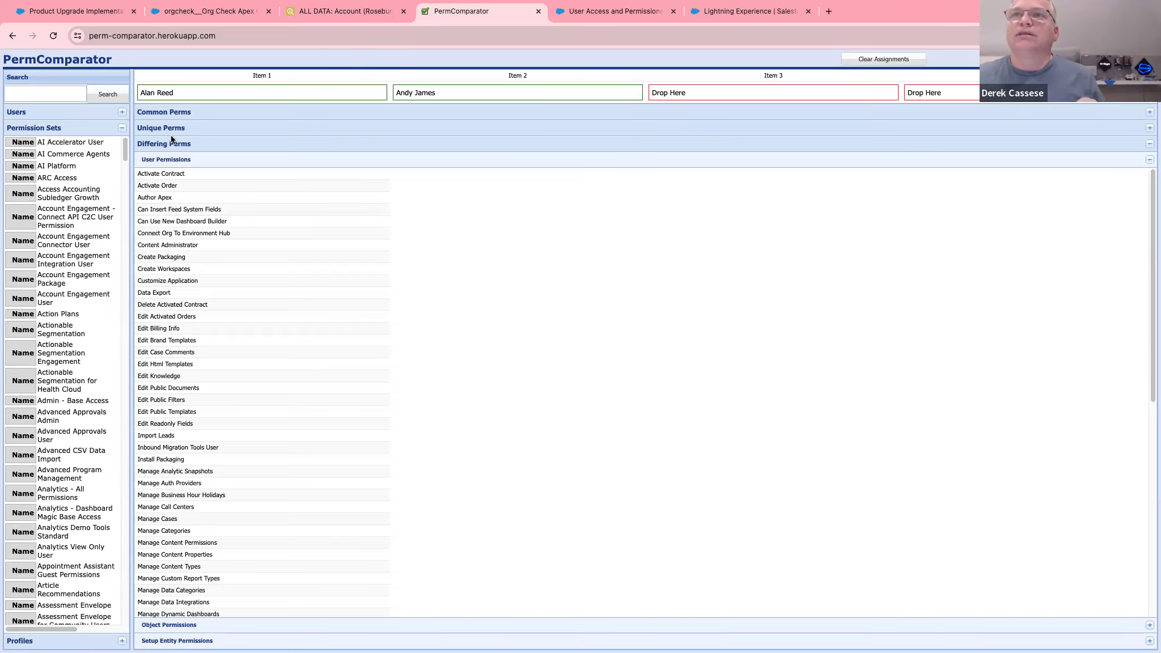
{"action": "left_click", "coordinate": [170, 113]}
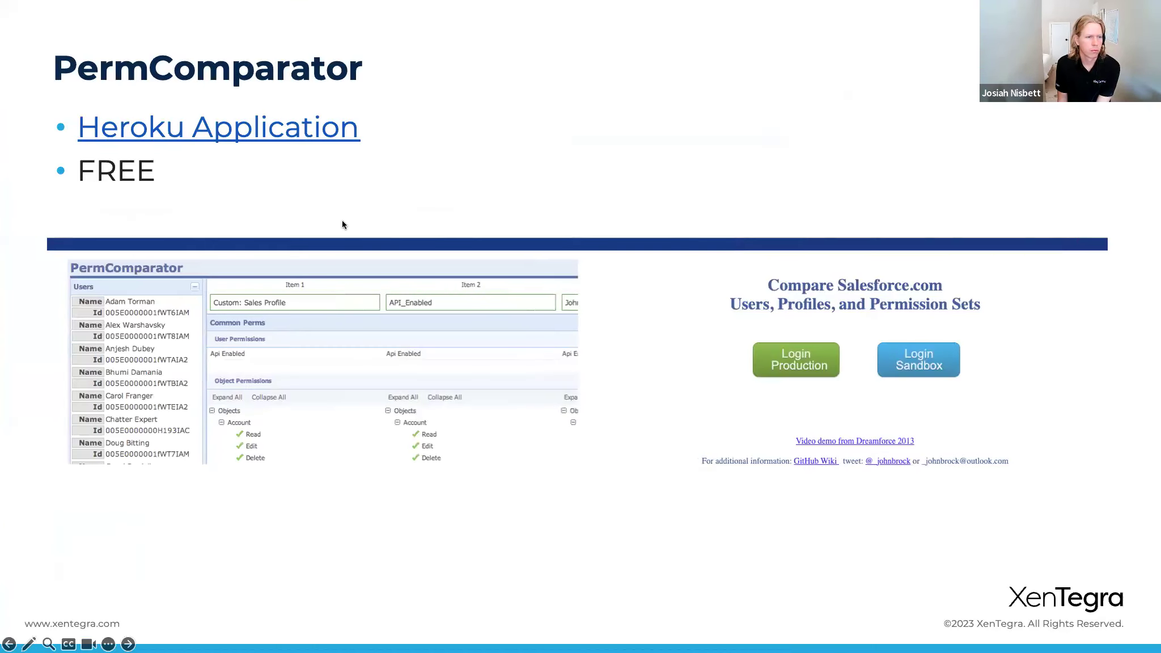
- Advance the presentation to the Dashboard Pack slide, and switch to the browser to view the User Access and Permissions Assistant listing
{"action": "key", "text": "Right"}
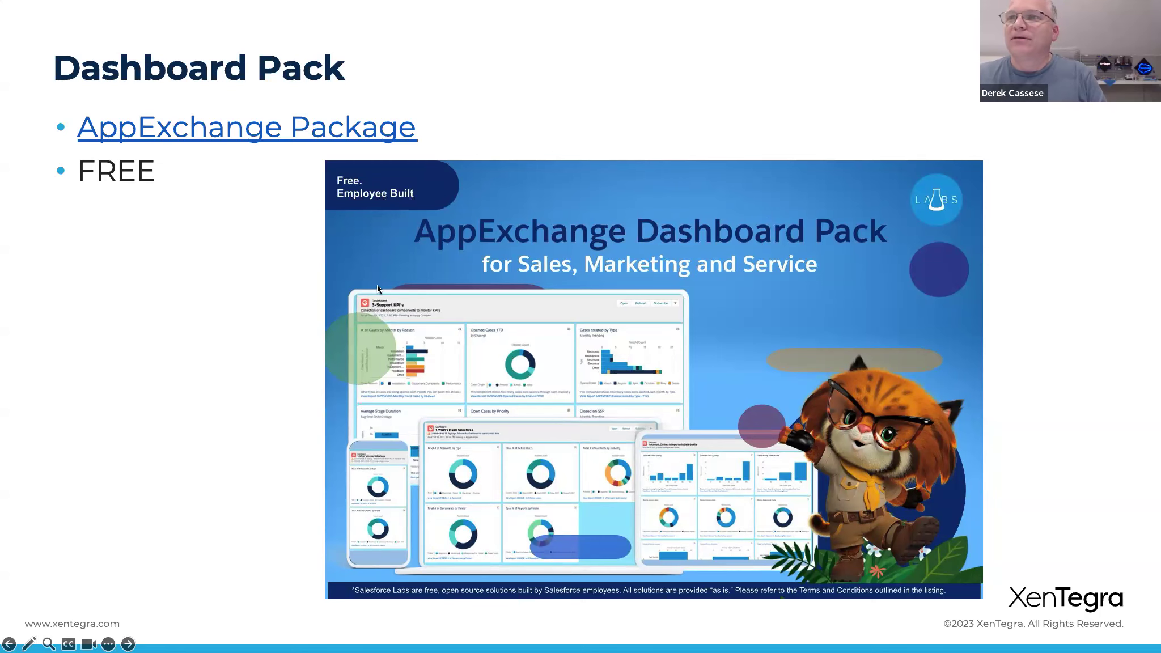
{"action": "key", "text": "ctrl+Right"}
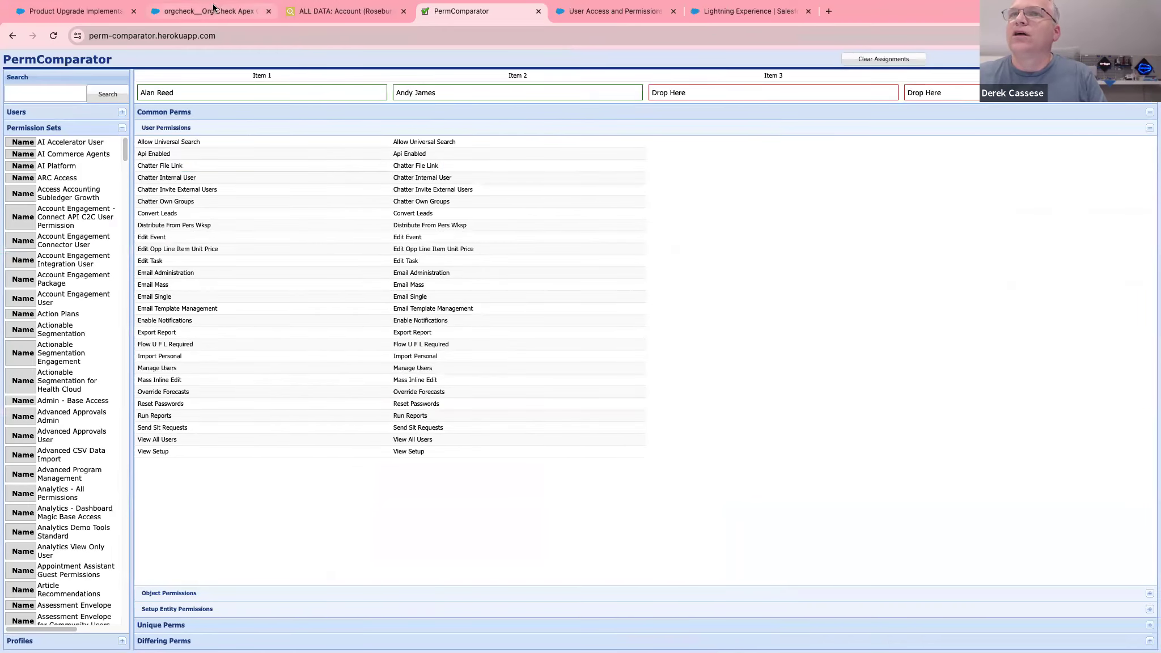
{"action": "left_click", "coordinate": [565, 12]}
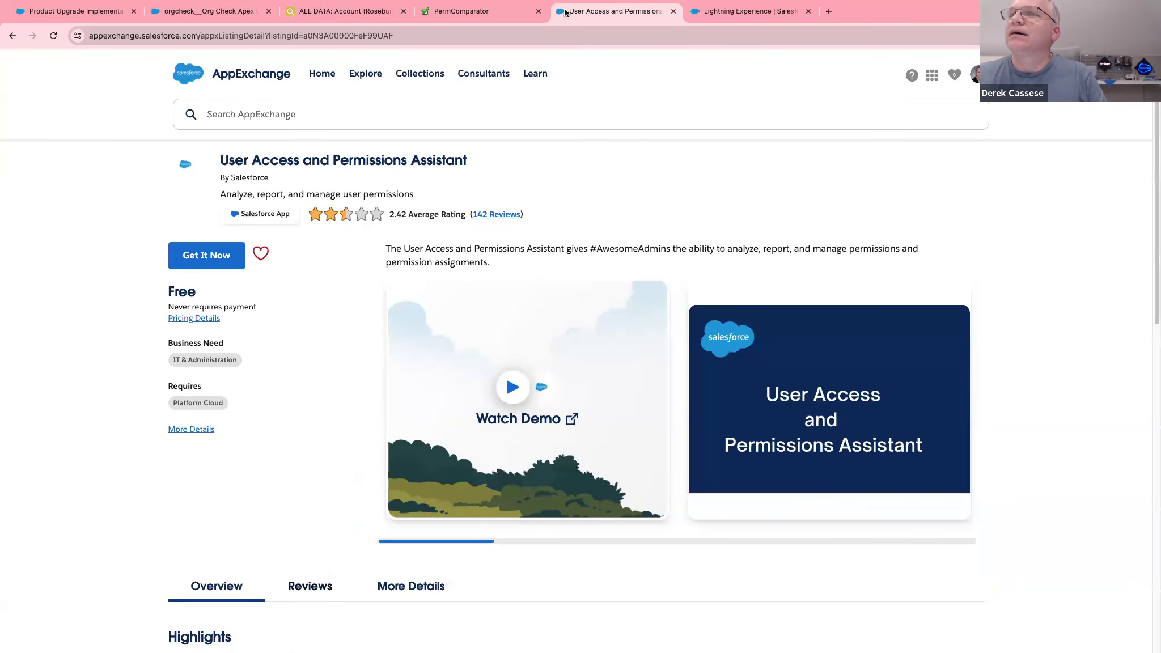
{"action": "left_click", "coordinate": [744, 17]}
{"action": "left_click", "coordinate": [604, 14]}
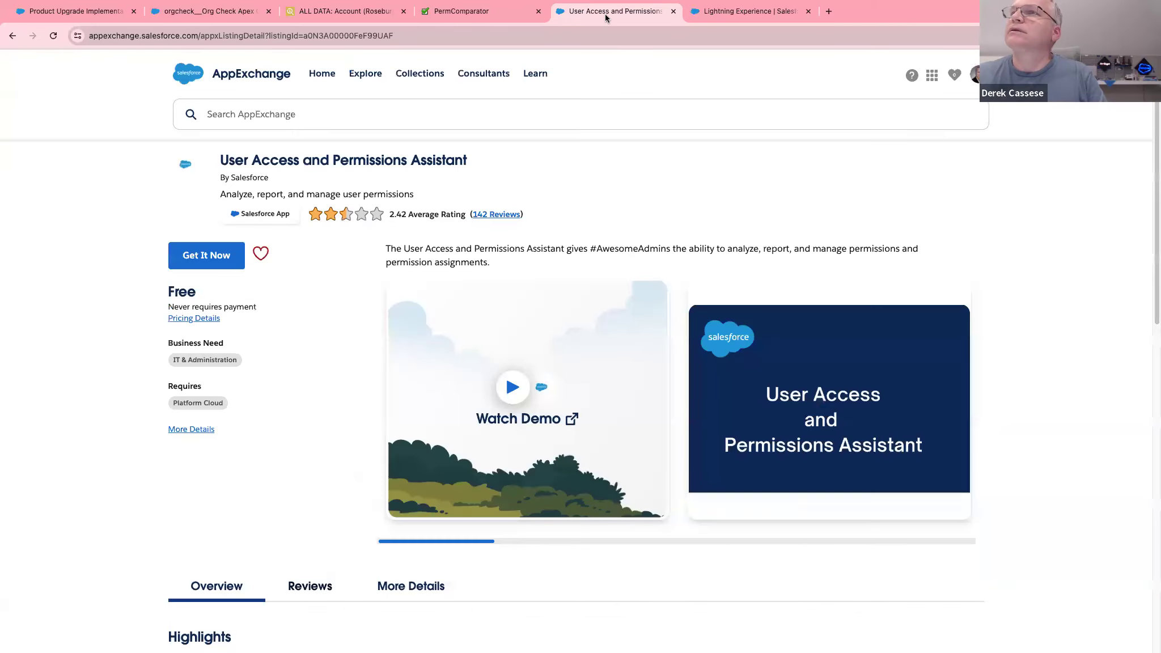
- Switch to the PMT Console and open its Dashboards page
{"action": "left_click", "coordinate": [49, 15]}
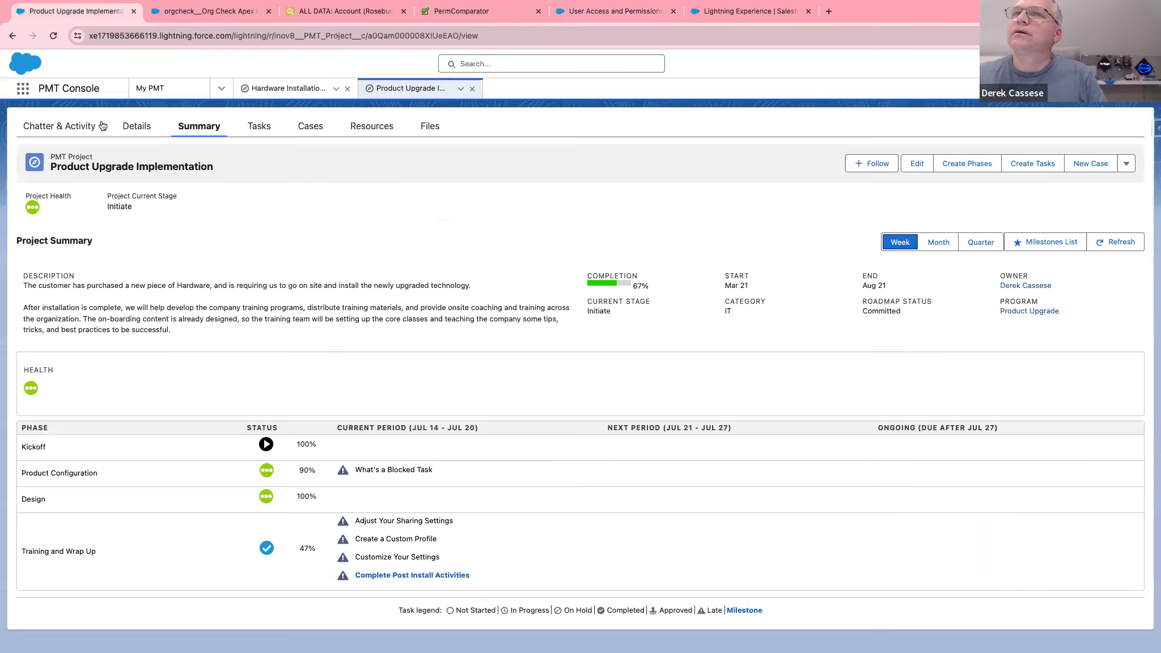
{"action": "left_click", "coordinate": [220, 88]}
{"action": "scroll", "coordinate": [173, 256], "scroll_direction": "down", "scroll_amount": 3}
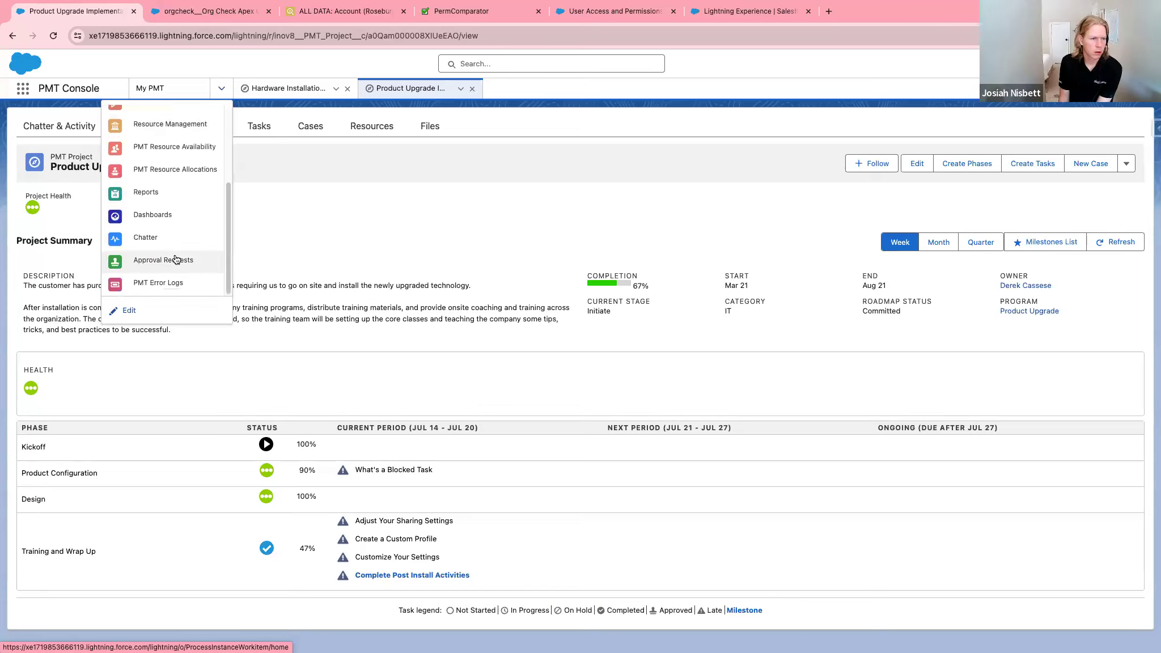
{"action": "left_click", "coordinate": [163, 216]}
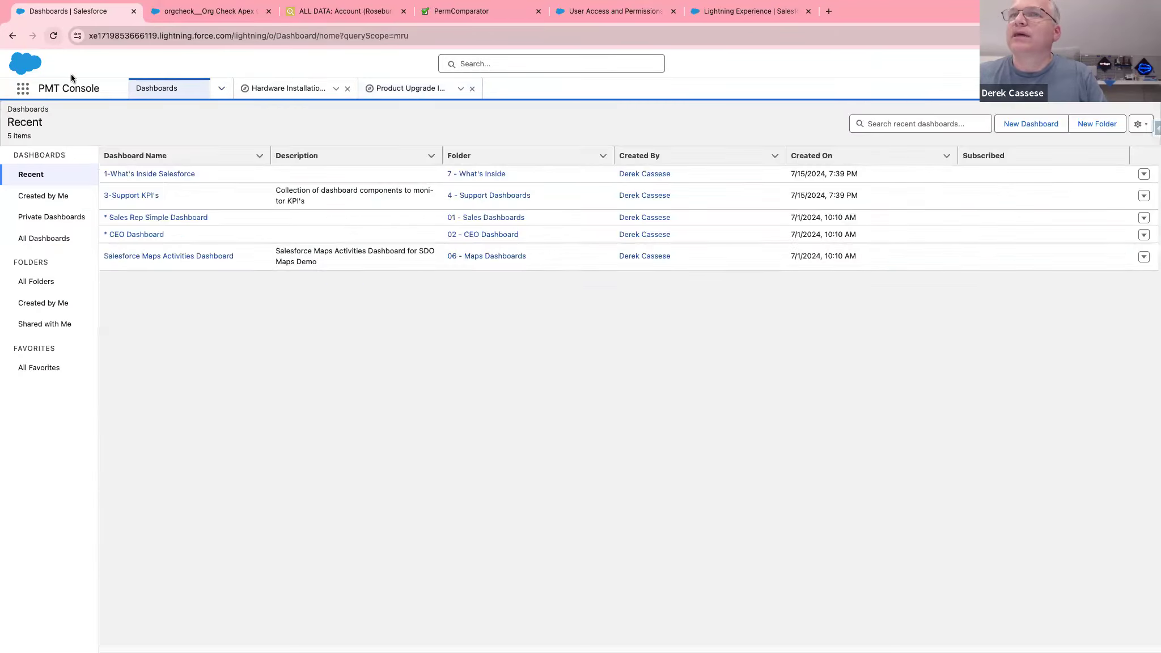
- Look through the list of all dashboards and open the 1-What's Inside Salesforce dashboard
{"action": "left_click", "coordinate": [39, 238]}
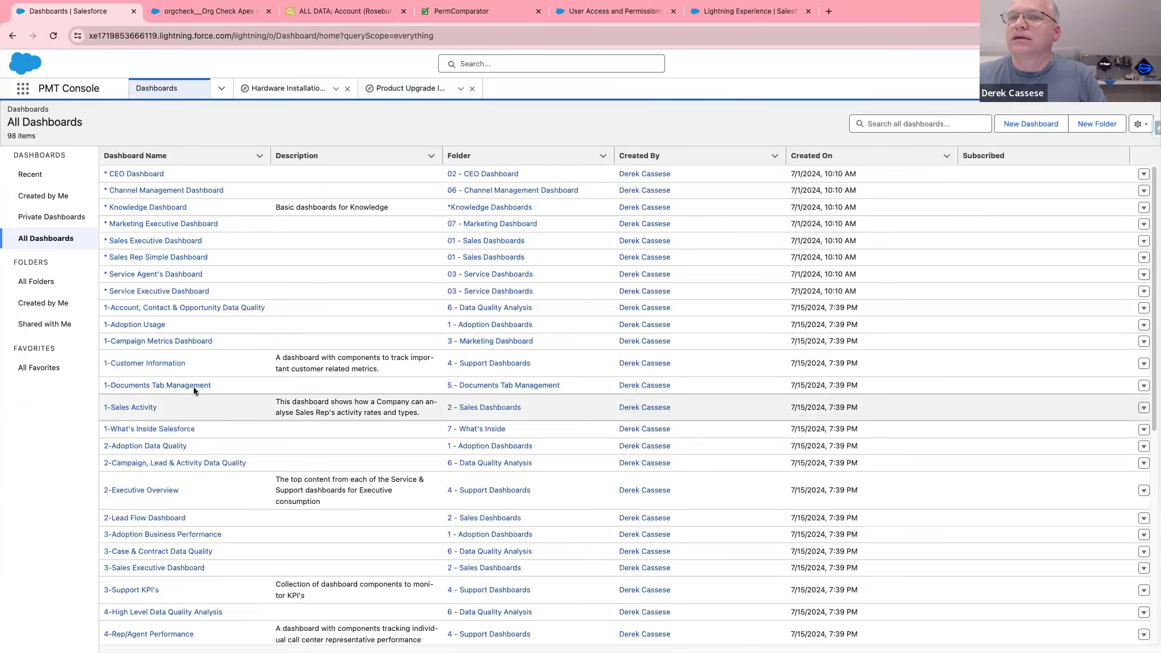
{"action": "scroll", "coordinate": [170, 408], "scroll_direction": "down", "scroll_amount": 6}
{"action": "scroll", "coordinate": [176, 426], "scroll_direction": "up", "scroll_amount": 2}
{"action": "scroll", "coordinate": [175, 427], "scroll_direction": "up", "scroll_amount": 4}
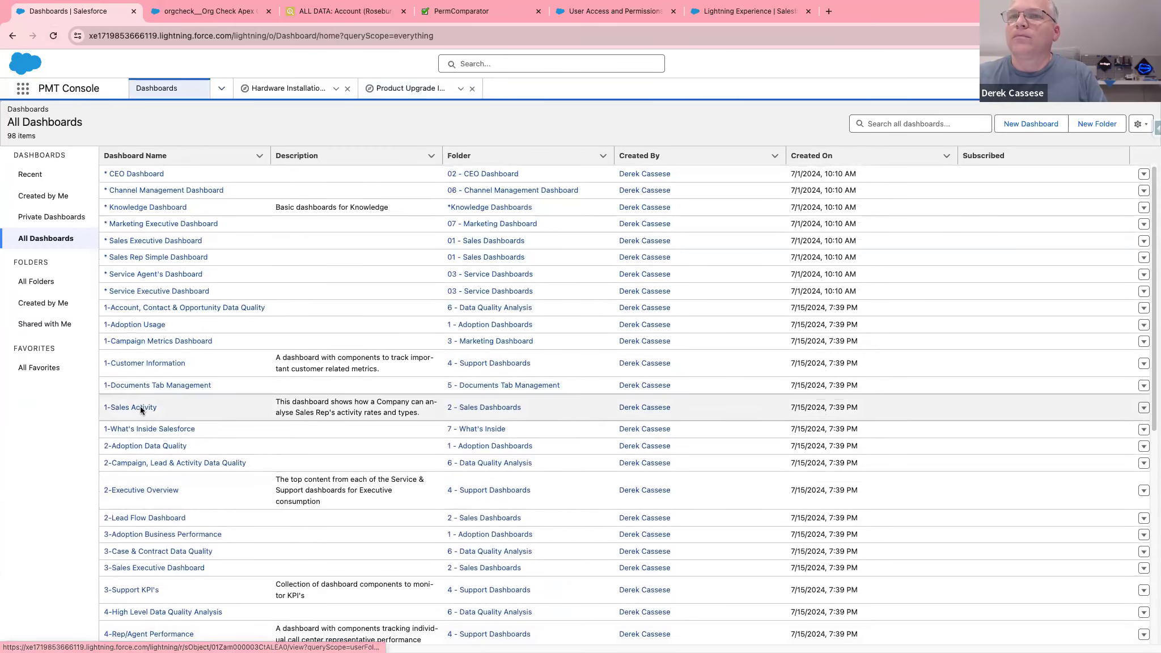
{"action": "scroll", "coordinate": [169, 412], "scroll_direction": "down", "scroll_amount": 2}
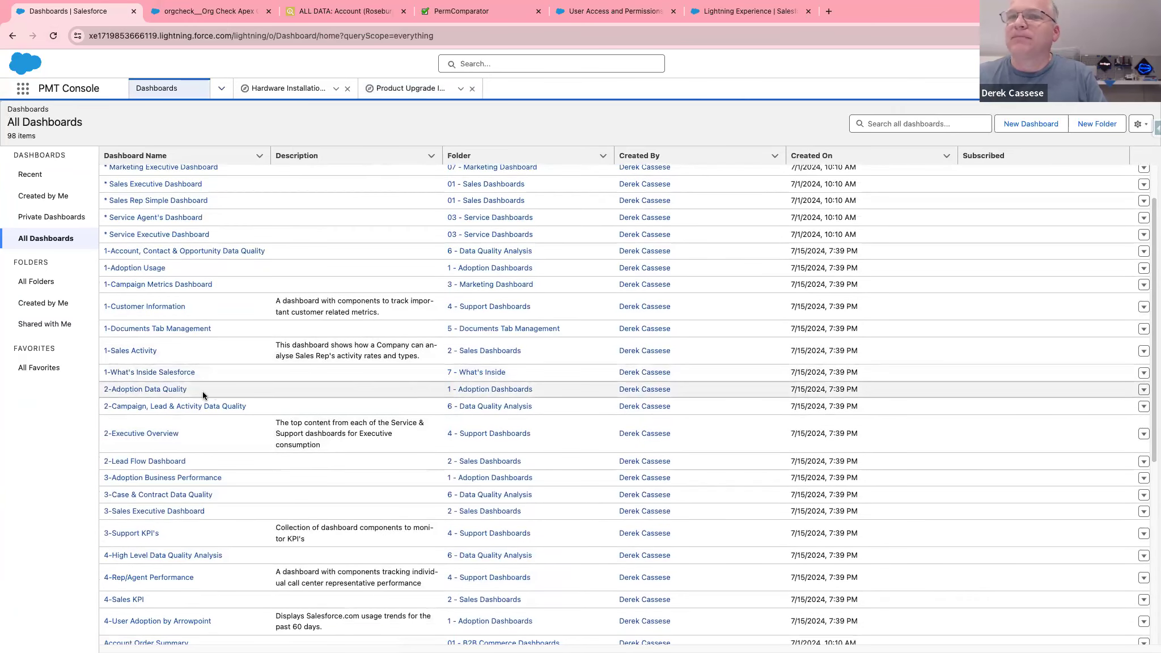
{"action": "left_click", "coordinate": [160, 373]}
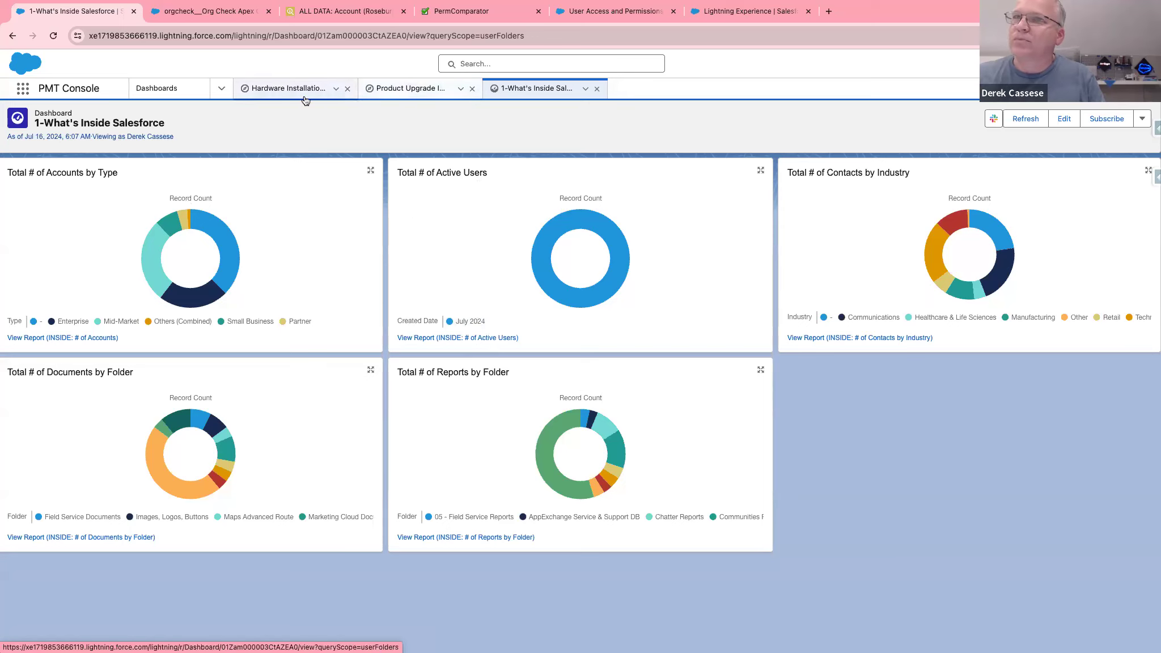
- Return to the list of all dashboards, open 3-Support KPI's and review its components down to the end
{"action": "left_click", "coordinate": [156, 88]}
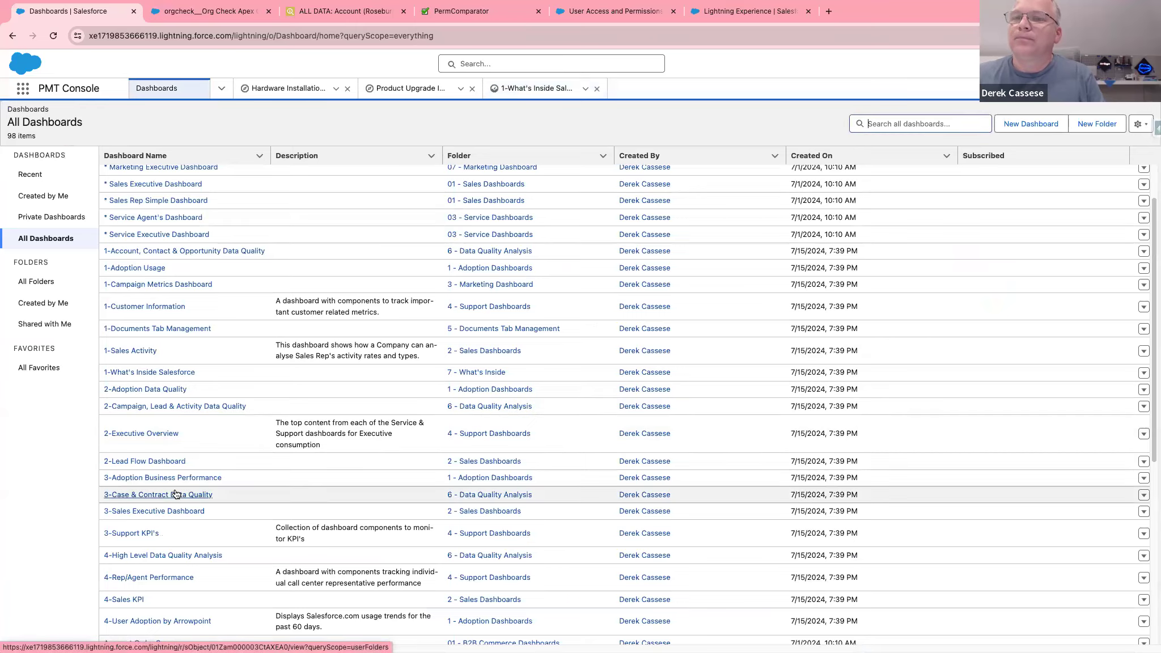
{"action": "scroll", "coordinate": [176, 494], "scroll_direction": "down", "scroll_amount": 3}
{"action": "left_click", "coordinate": [130, 449]}
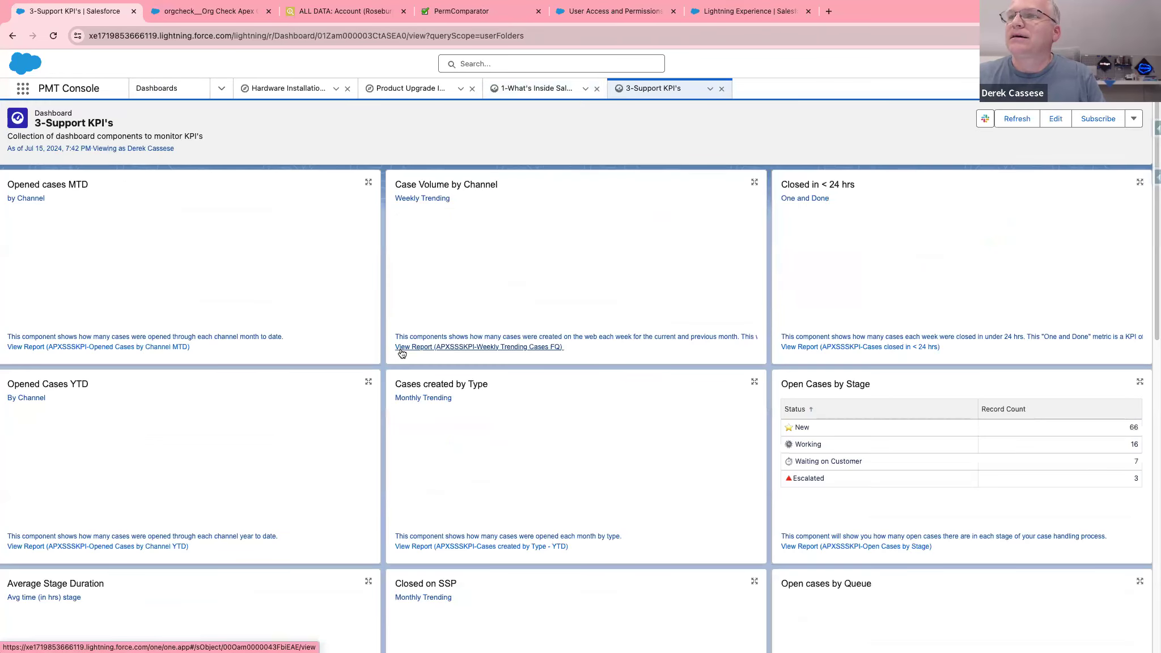
{"action": "scroll", "coordinate": [620, 416], "scroll_direction": "down", "scroll_amount": 3}
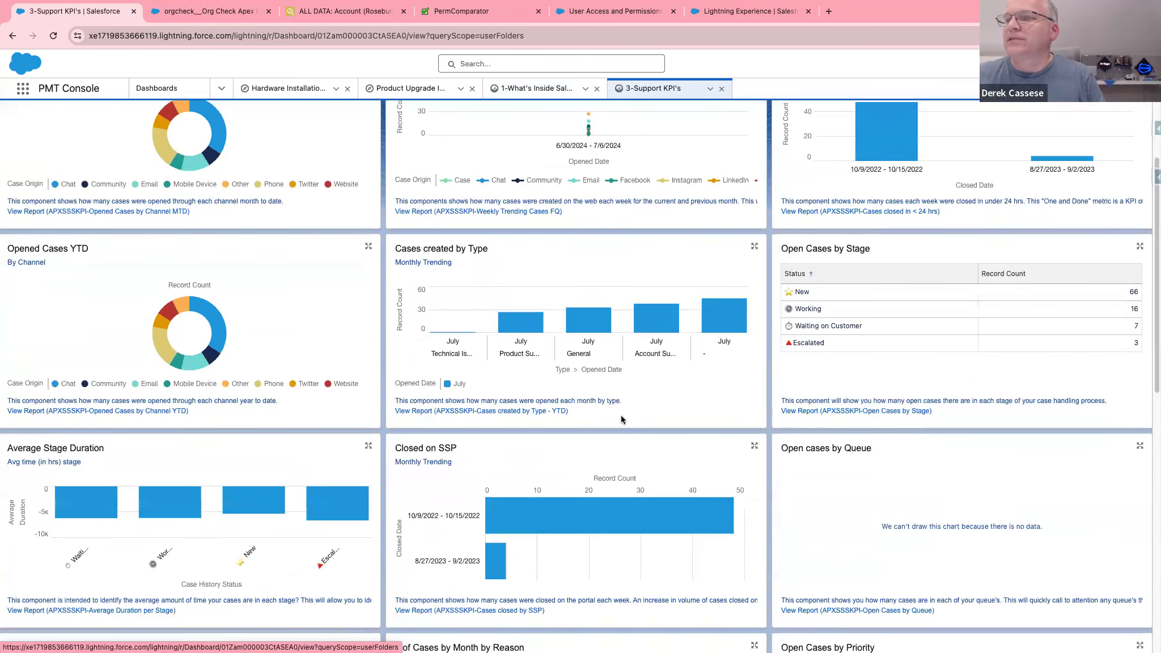
{"action": "scroll", "coordinate": [620, 415], "scroll_direction": "down", "scroll_amount": 6}
{"action": "scroll", "coordinate": [620, 416], "scroll_direction": "up", "scroll_amount": 10}
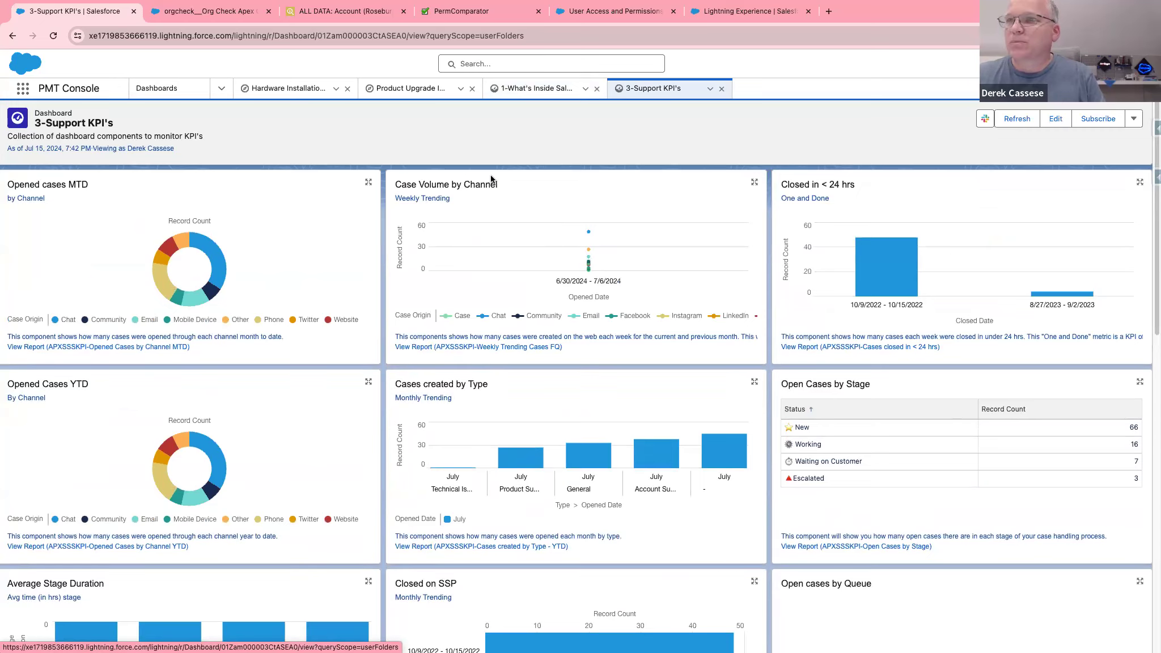
- Return to the list of all dashboards from the Dashboard Pack slide, open 2-Executive Overview and review its case components
{"action": "key", "text": "alt+Tab"}
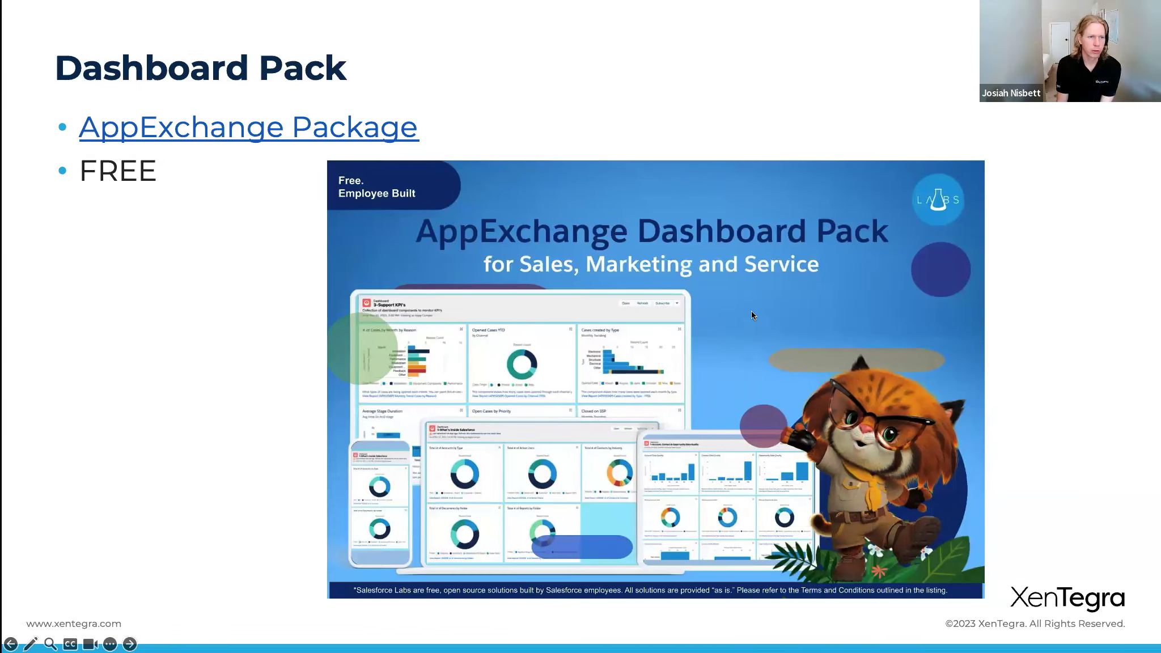
{"action": "key", "text": "ctrl+Right"}
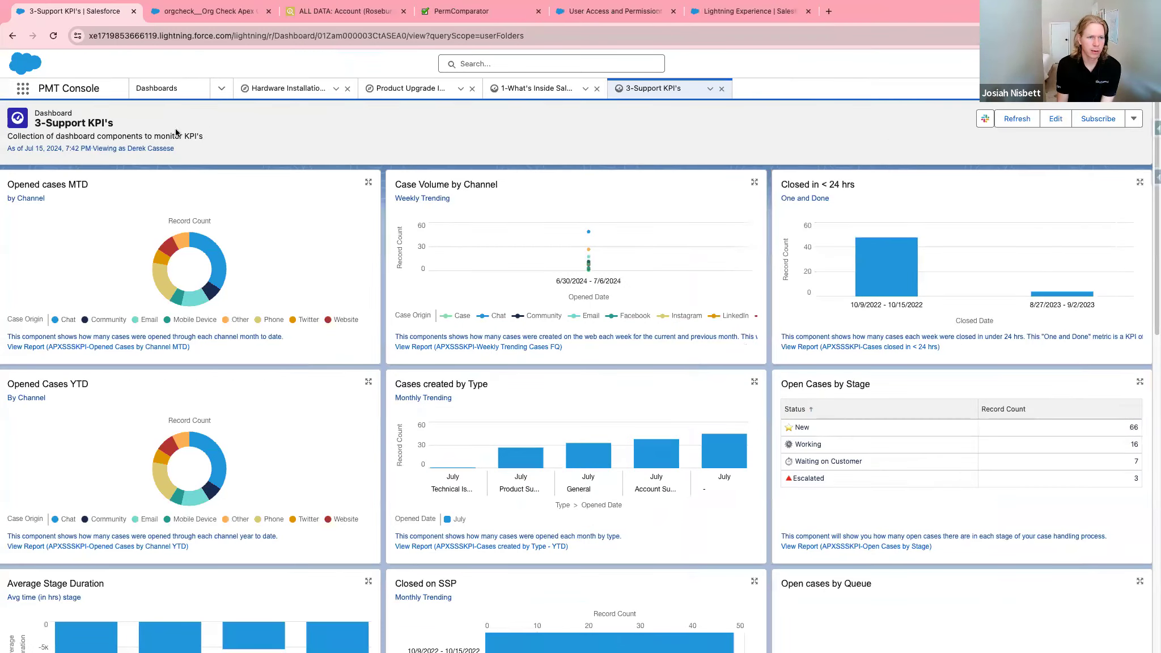
{"action": "left_click", "coordinate": [162, 88]}
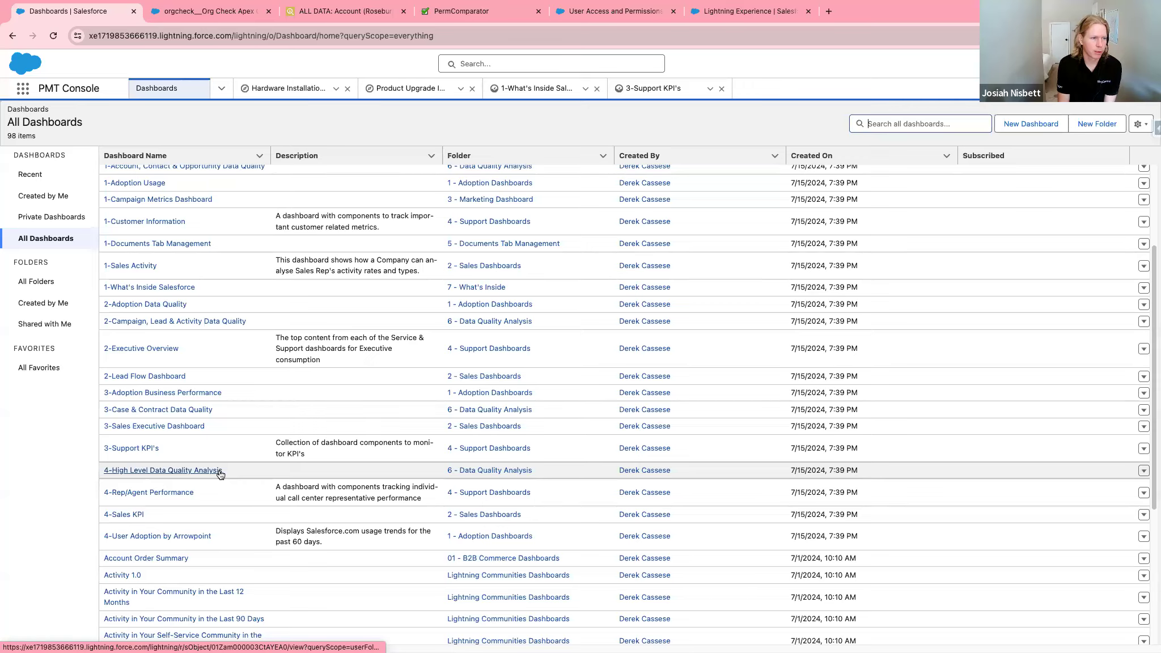
{"action": "left_click", "coordinate": [142, 349]}
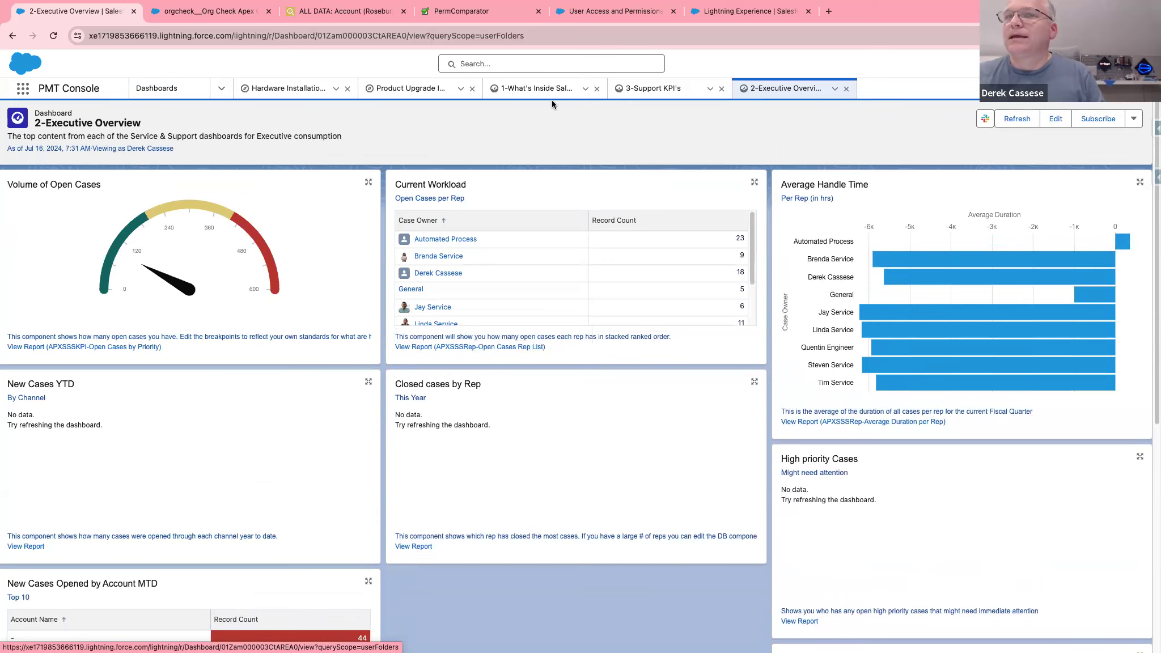
{"action": "scroll", "coordinate": [620, 380], "scroll_direction": "down", "scroll_amount": 5}
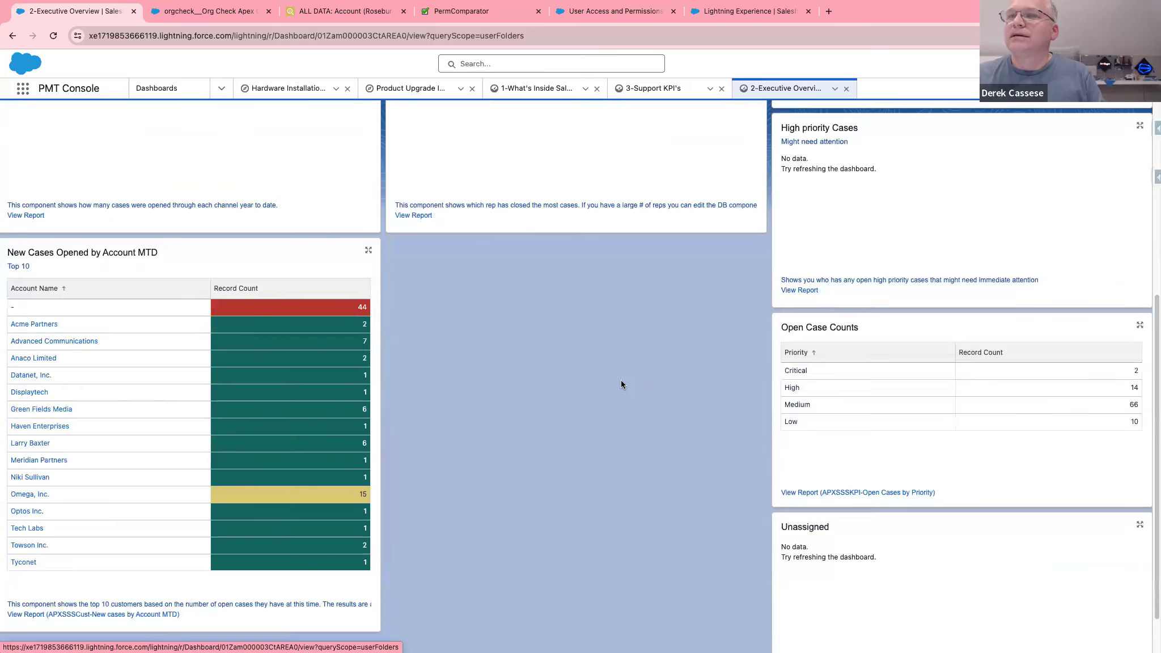
{"action": "scroll", "coordinate": [620, 380], "scroll_direction": "up", "scroll_amount": 5}
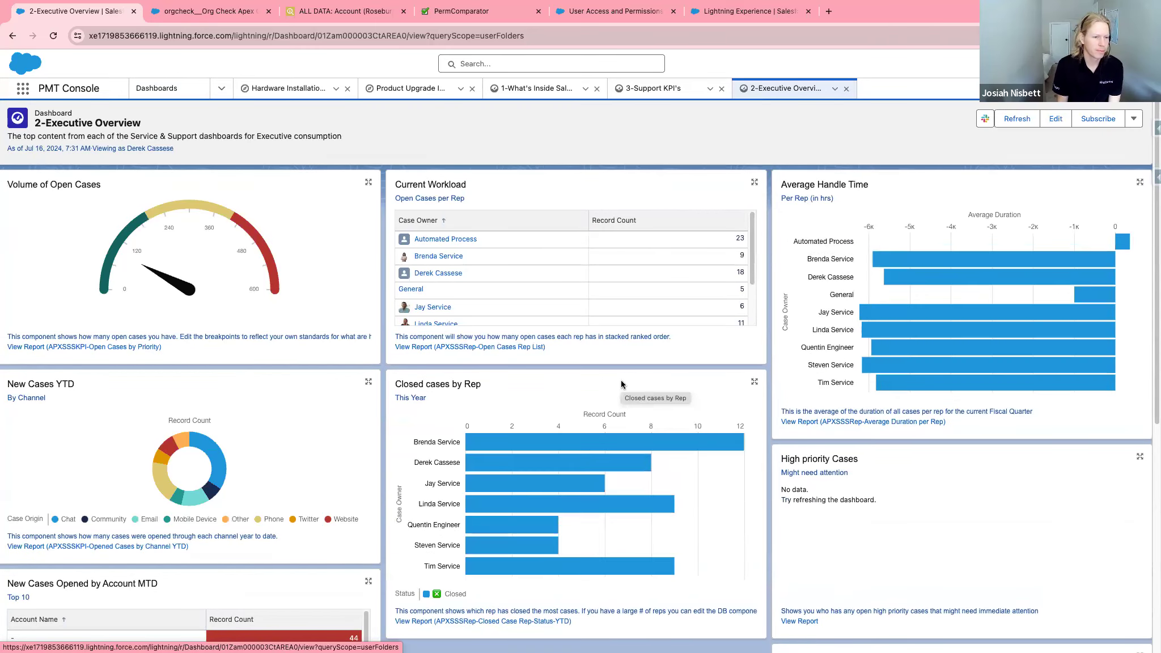
{"action": "scroll", "coordinate": [621, 380], "scroll_direction": "down", "scroll_amount": 3}
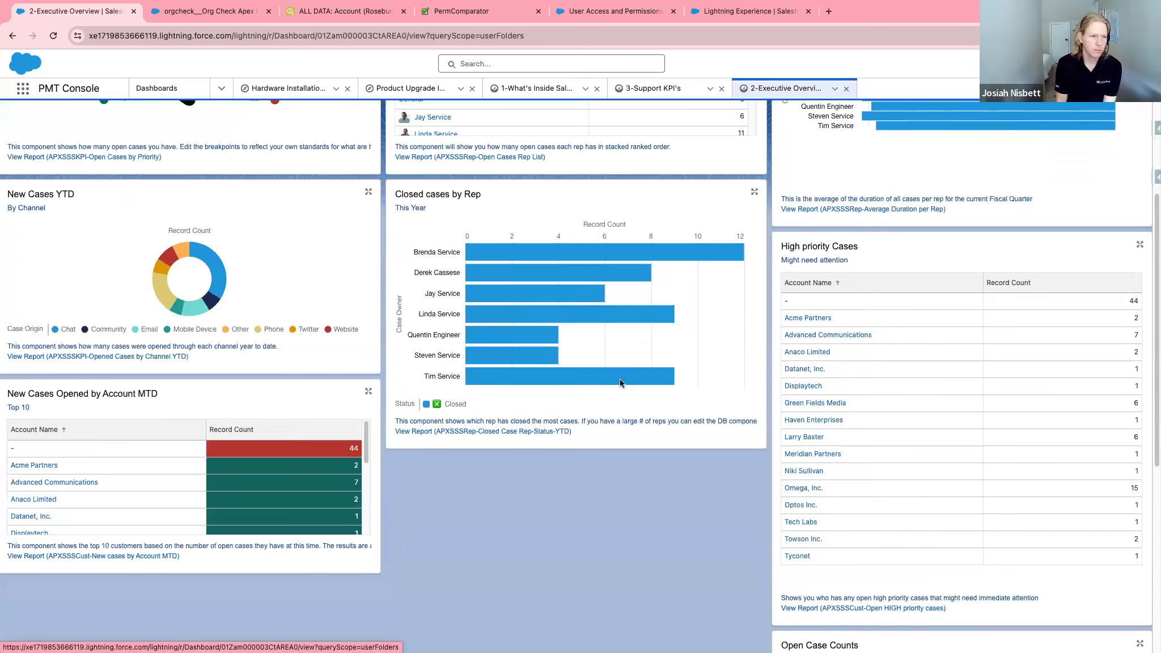
{"action": "scroll", "coordinate": [620, 383], "scroll_direction": "up", "scroll_amount": 3}
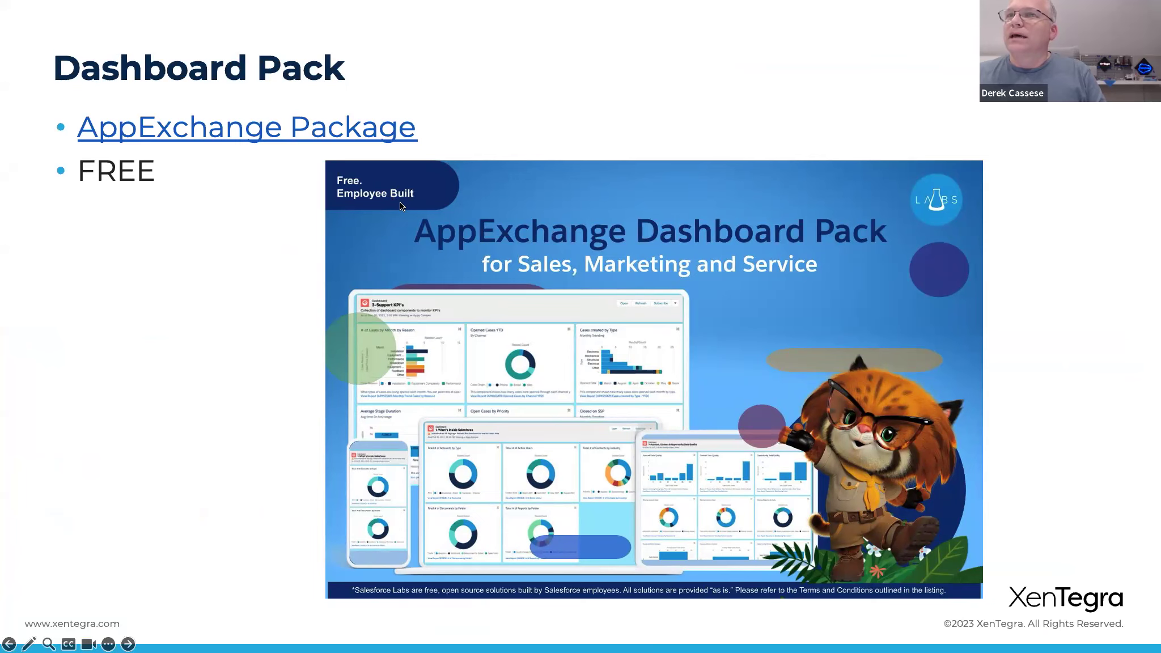
- Switch from the slideshow to the browser, view the User Access and Permissions Assistant listing, and open its User and Permission Analyzer
{"action": "key", "text": "alt+Tab"}
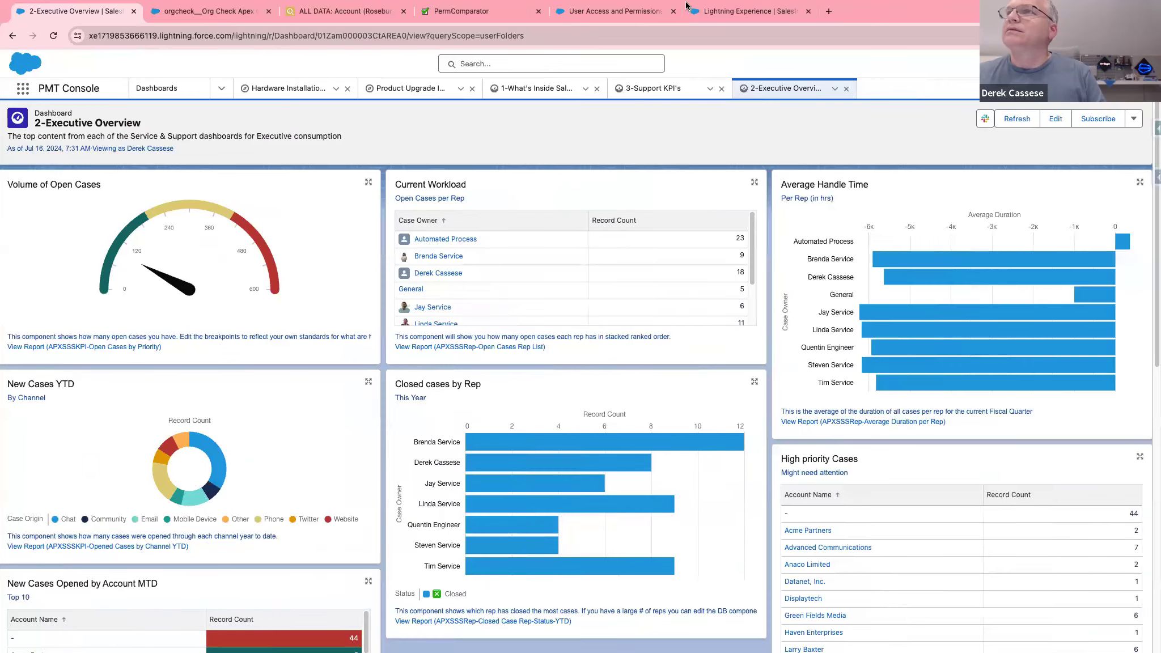
{"action": "left_click", "coordinate": [730, 12]}
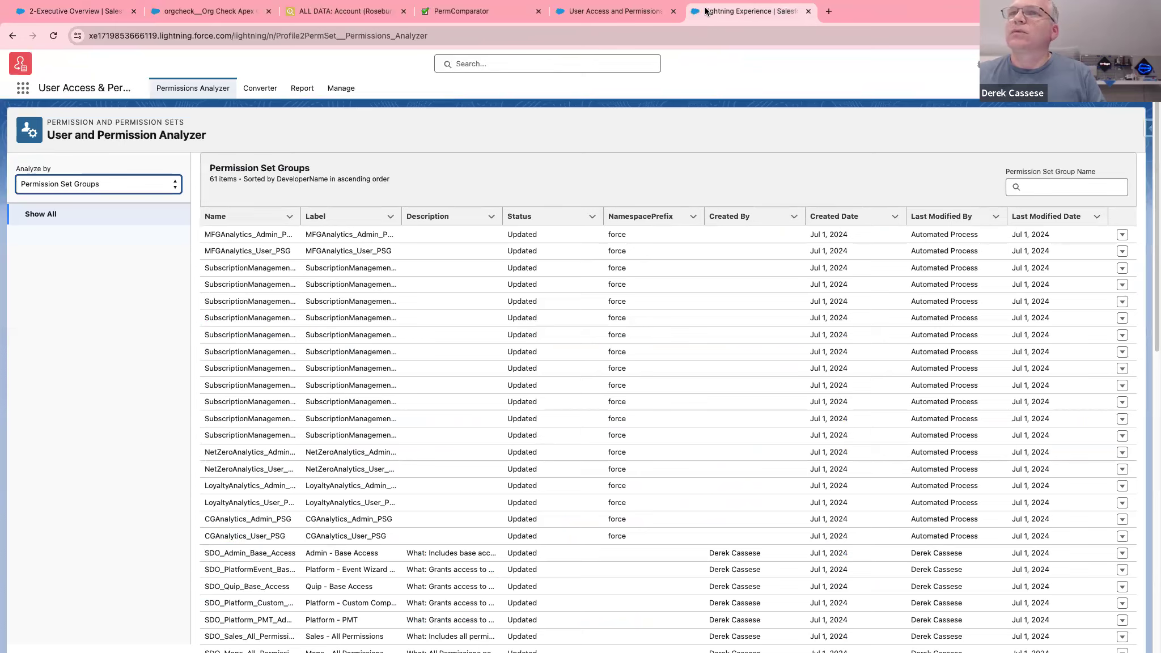
{"action": "left_click", "coordinate": [564, 12]}
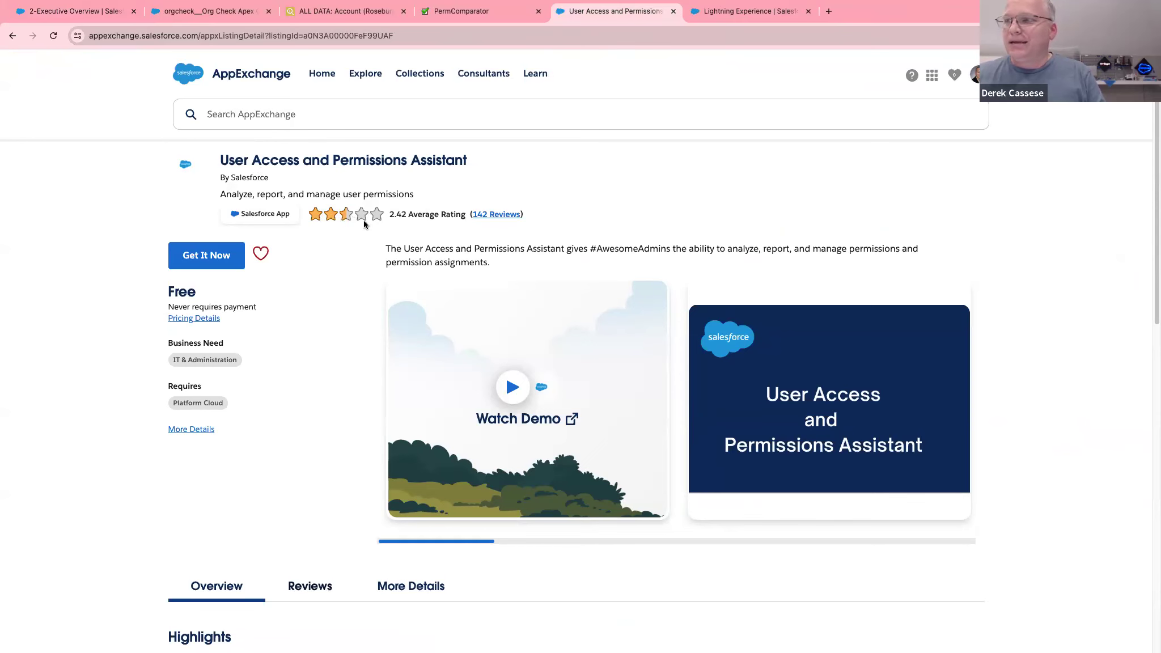
{"action": "left_click", "coordinate": [716, 11]}
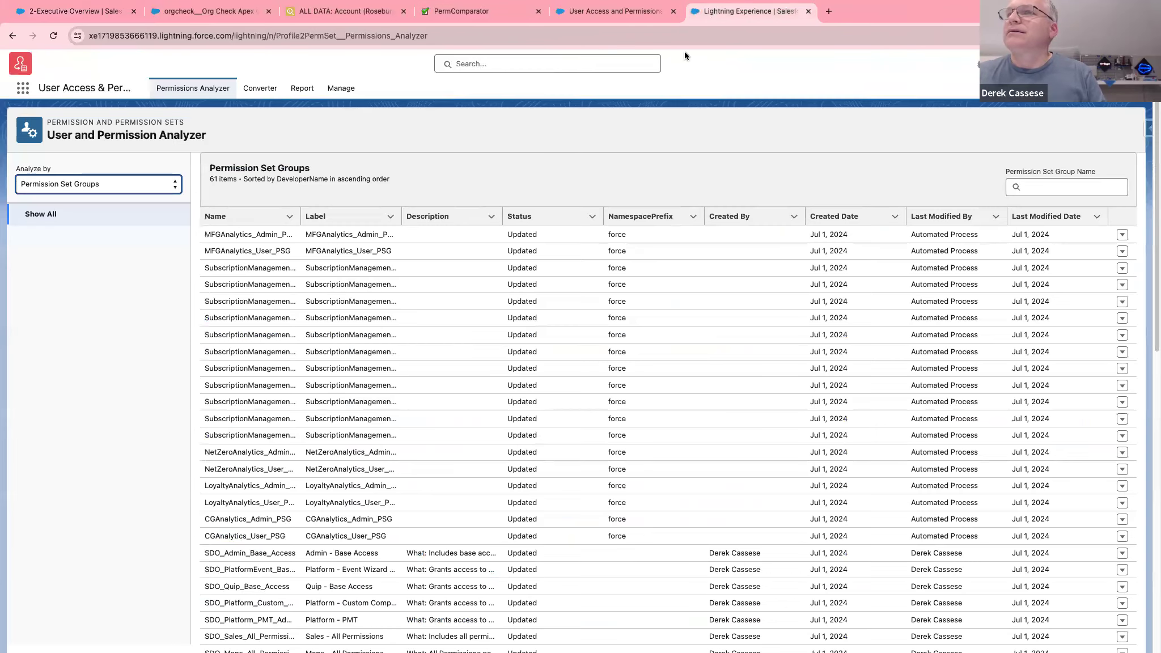
- Set the analyzer to analyze by User, search for the presenter's own name and select that user
{"action": "left_click", "coordinate": [145, 187]}
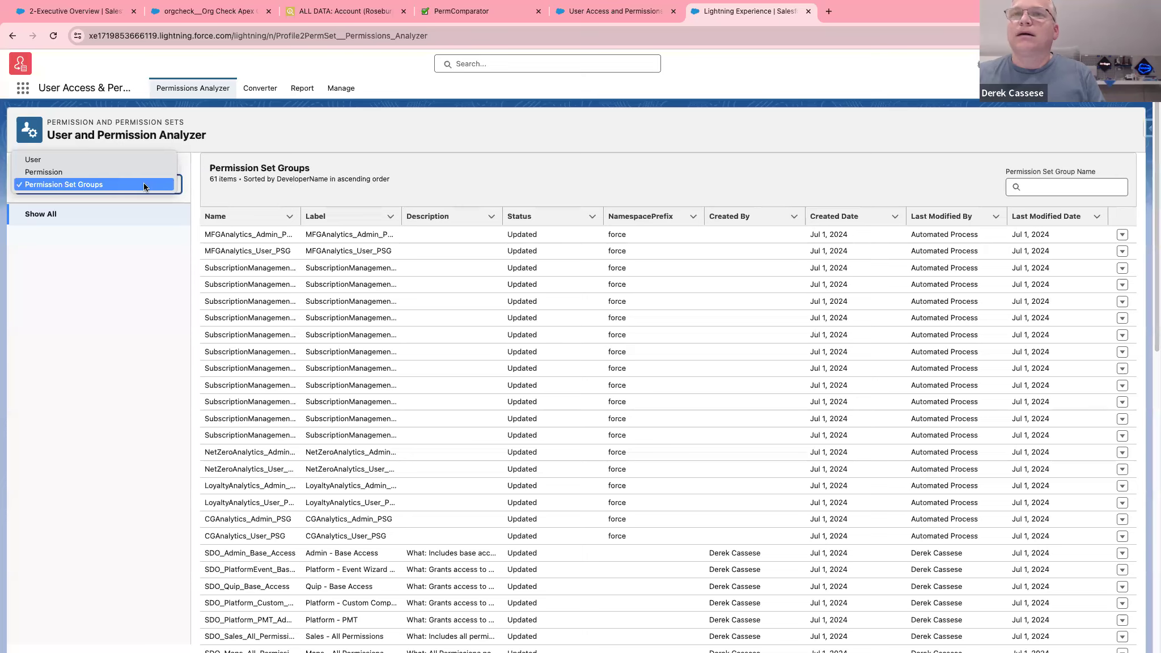
{"action": "key", "text": "Up"}
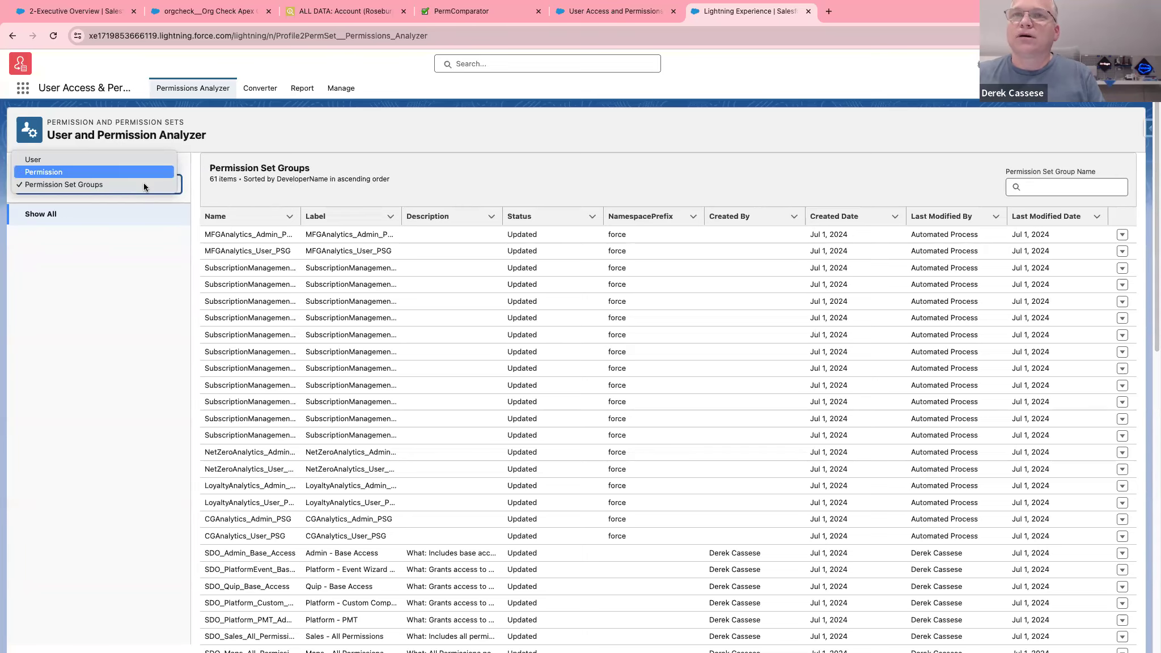
{"action": "left_click", "coordinate": [121, 159]}
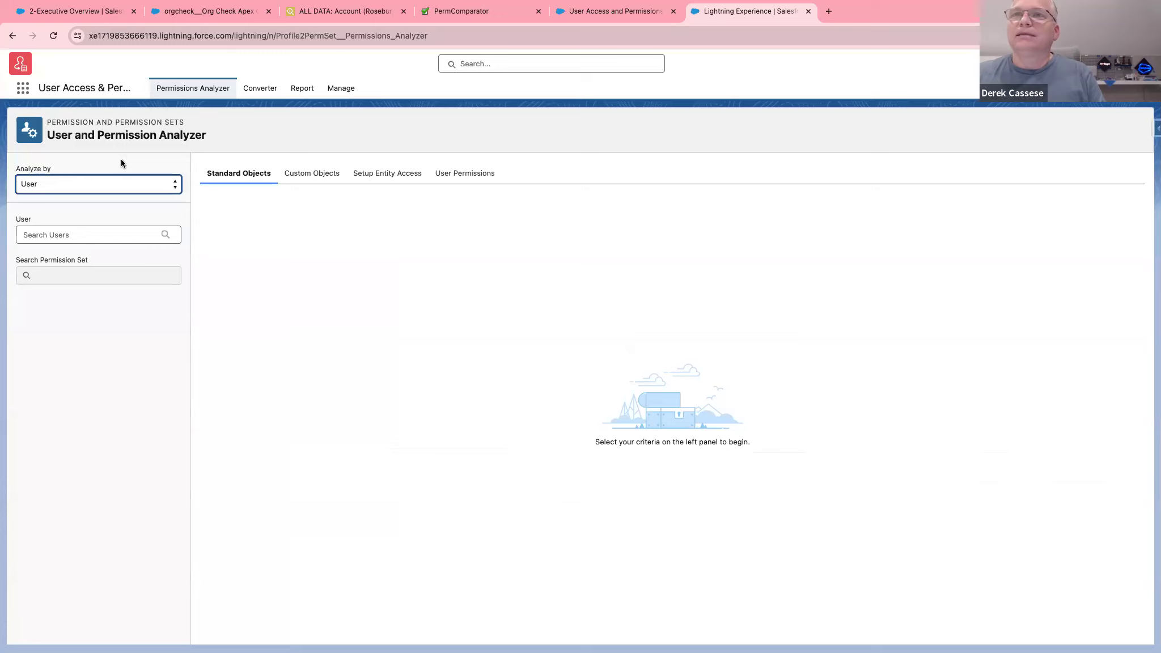
{"action": "left_click", "coordinate": [112, 228]}
{"action": "type", "text": "De"}
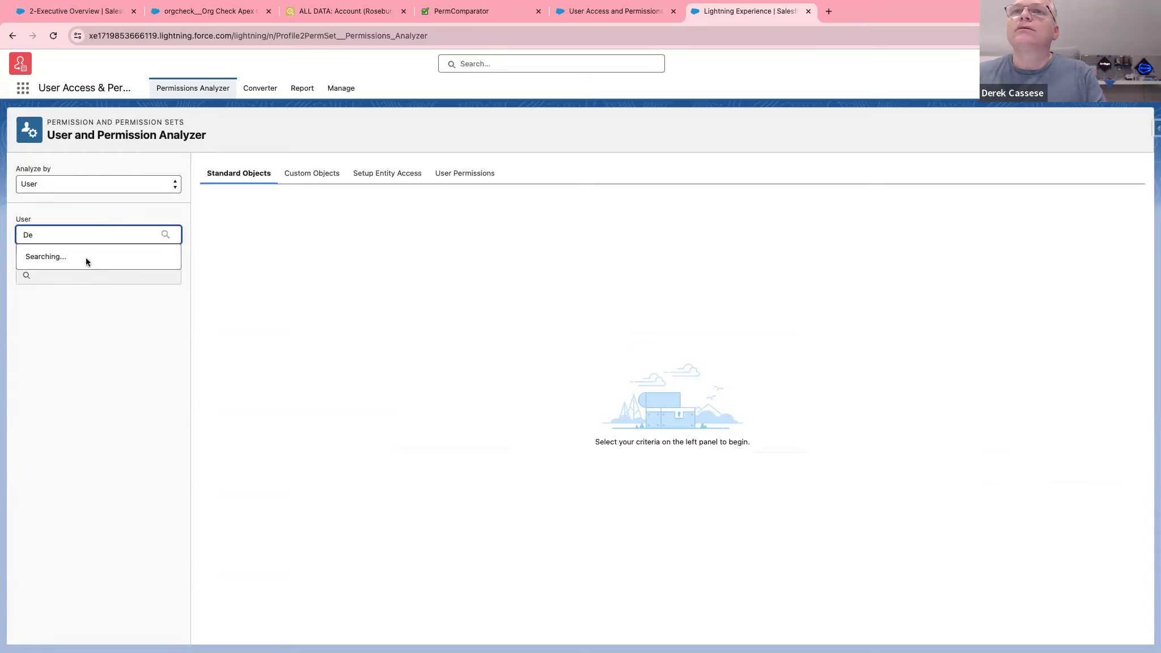
{"action": "type", "text": "rek"}
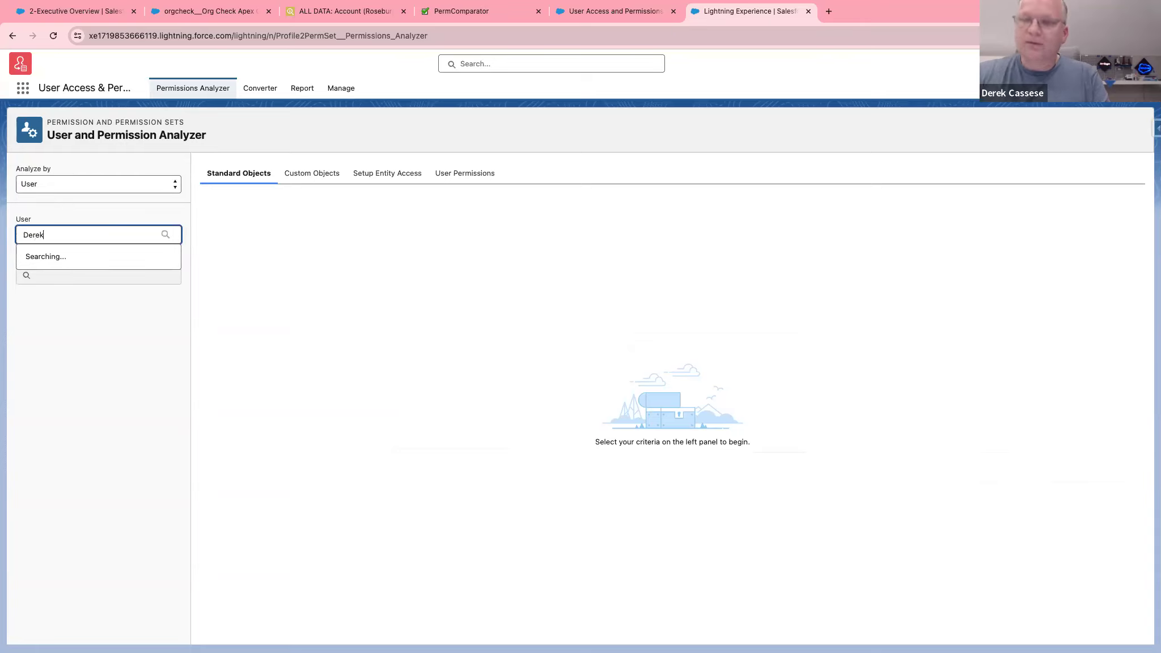
{"action": "key", "text": "Return"}
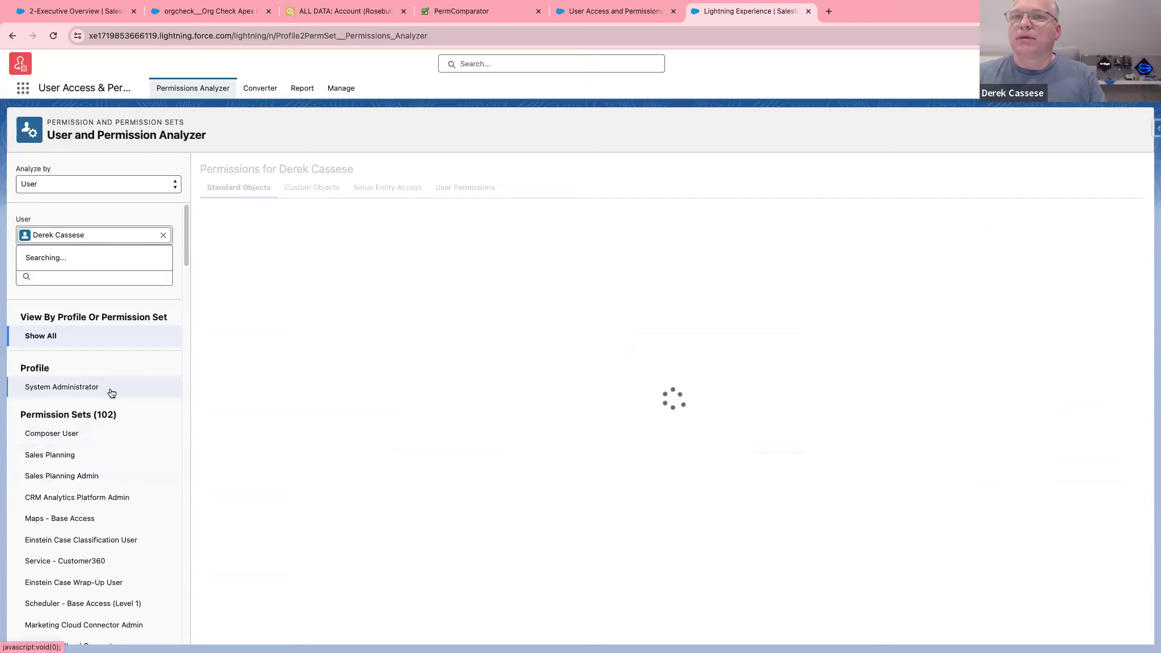
- Look through the selected user's profile, permission sets and permission set groups, and return to the start of the list
{"action": "scroll", "coordinate": [126, 452], "scroll_direction": "down", "scroll_amount": 10}
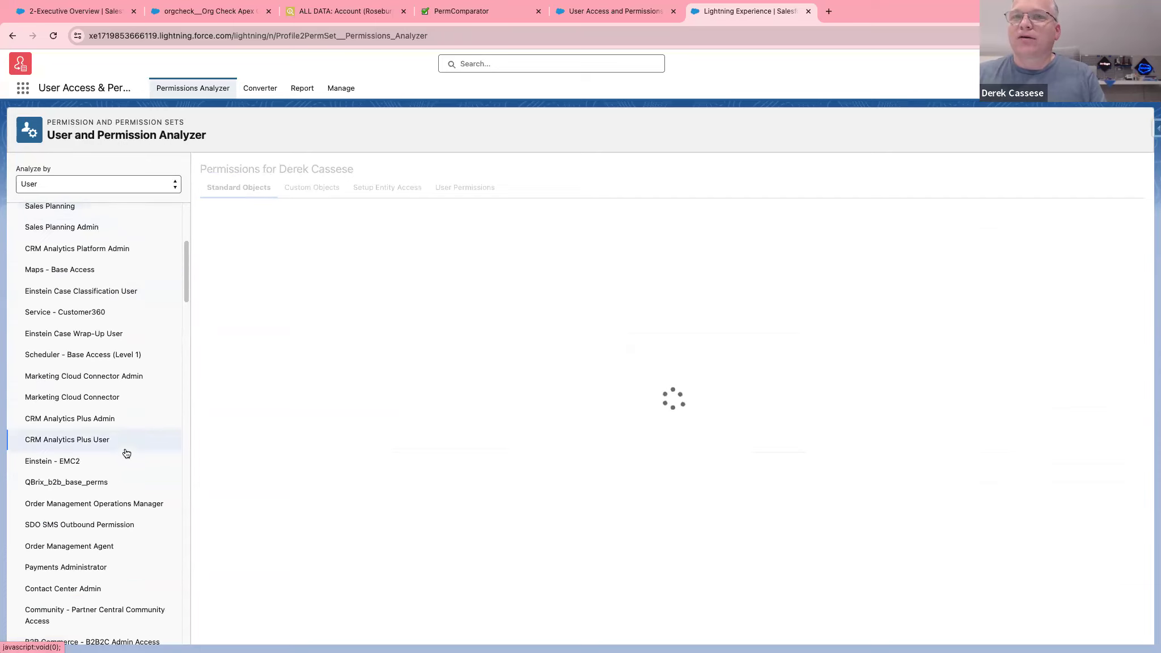
{"action": "scroll", "coordinate": [126, 453], "scroll_direction": "down", "scroll_amount": 15}
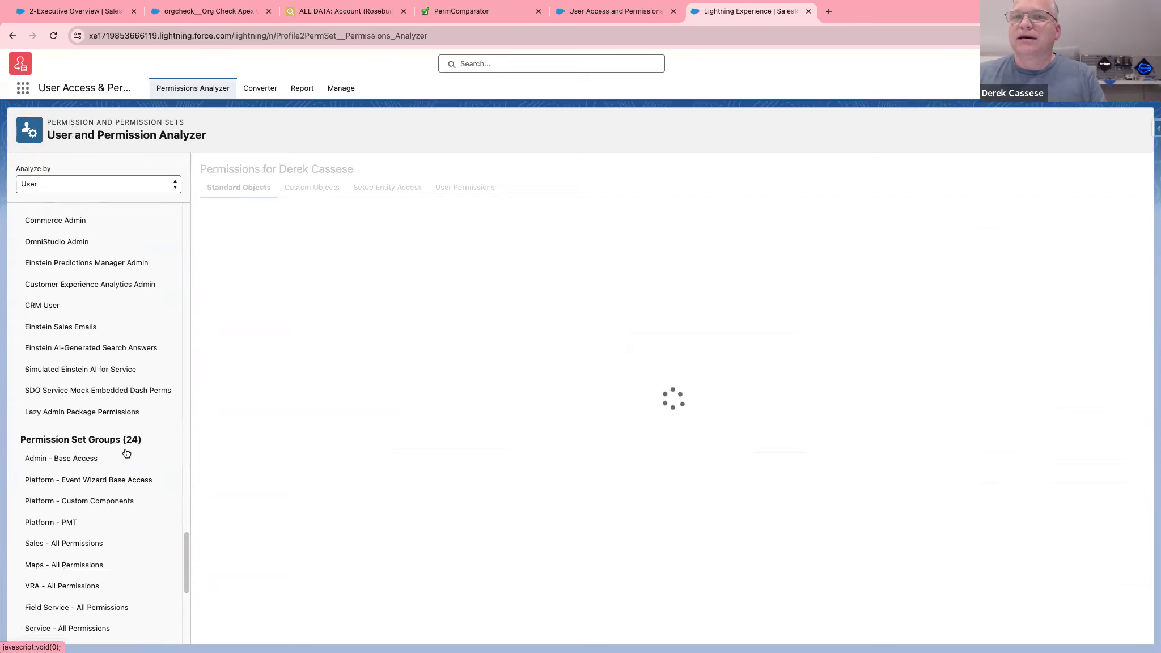
{"action": "scroll", "coordinate": [126, 453], "scroll_direction": "up", "scroll_amount": 5}
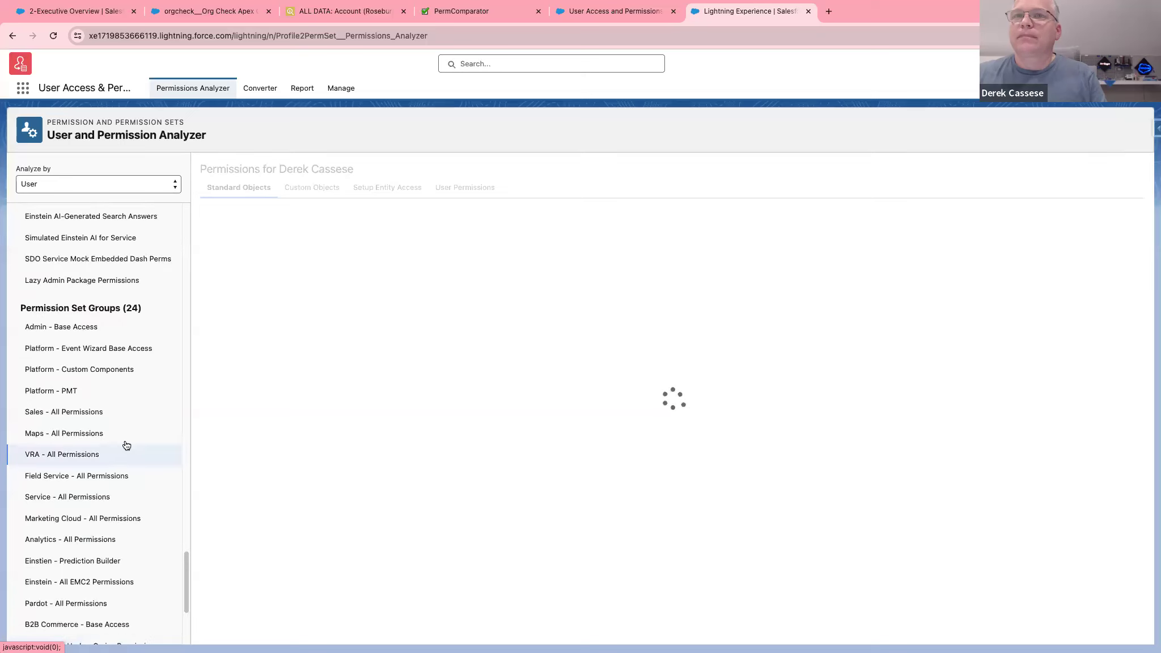
{"action": "scroll", "coordinate": [139, 374], "scroll_direction": "up", "scroll_amount": 15}
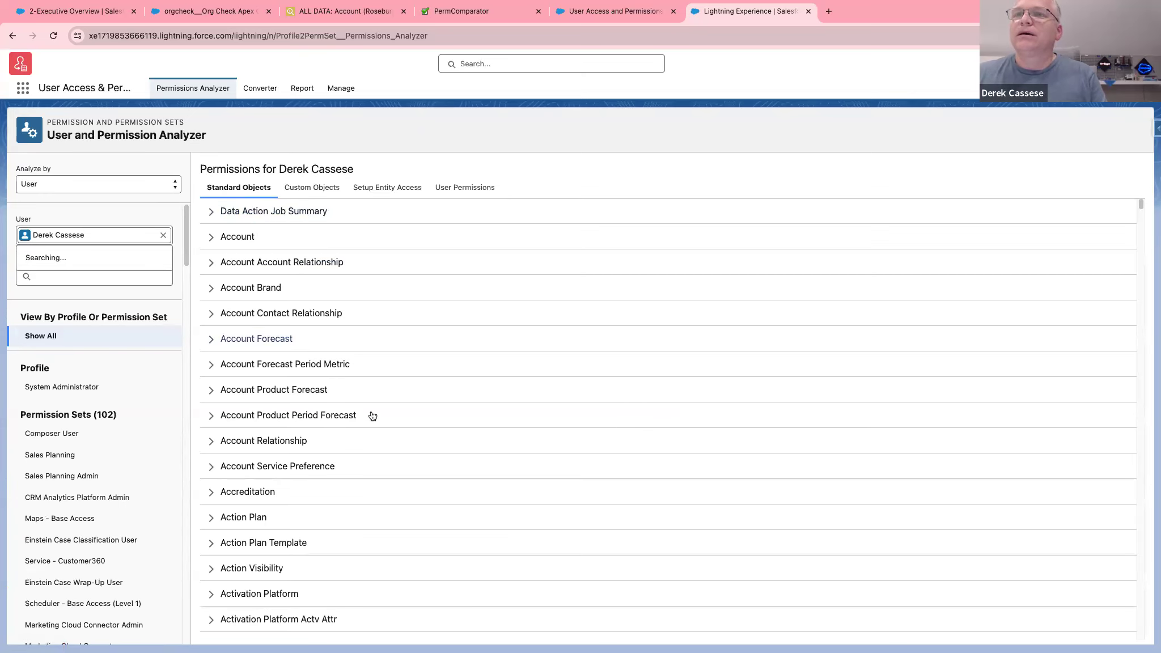
- Browse the user's standard object permissions and switch to the custom object permissions
{"action": "scroll", "coordinate": [339, 430], "scroll_direction": "down", "scroll_amount": 4}
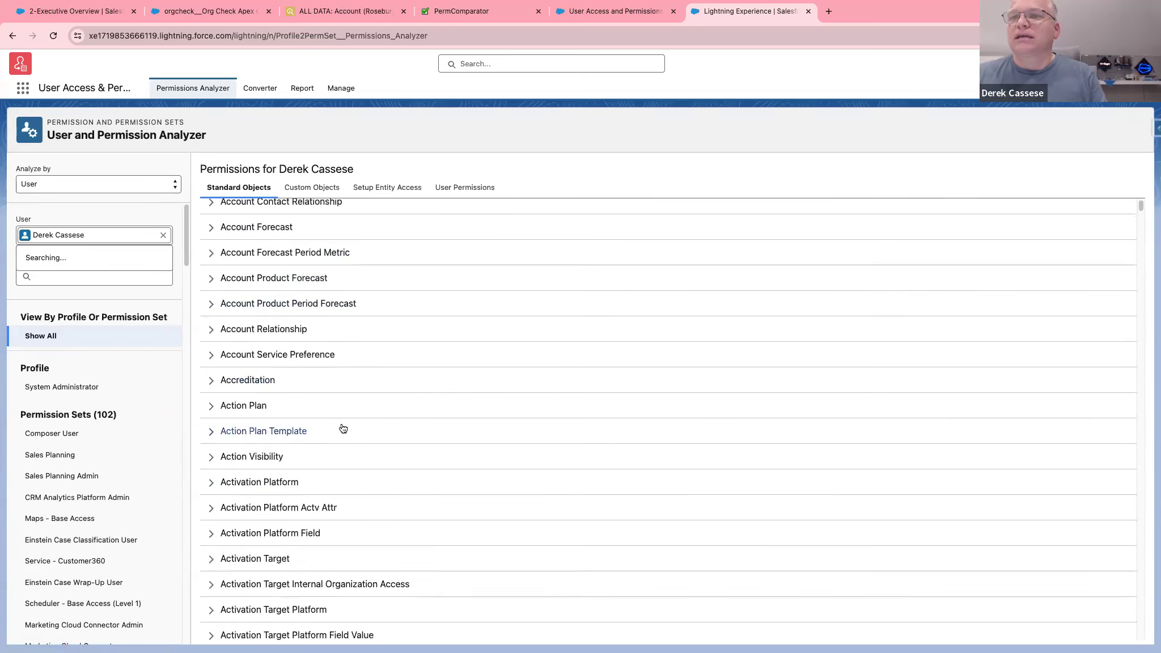
{"action": "scroll", "coordinate": [295, 424], "scroll_direction": "up", "scroll_amount": 4}
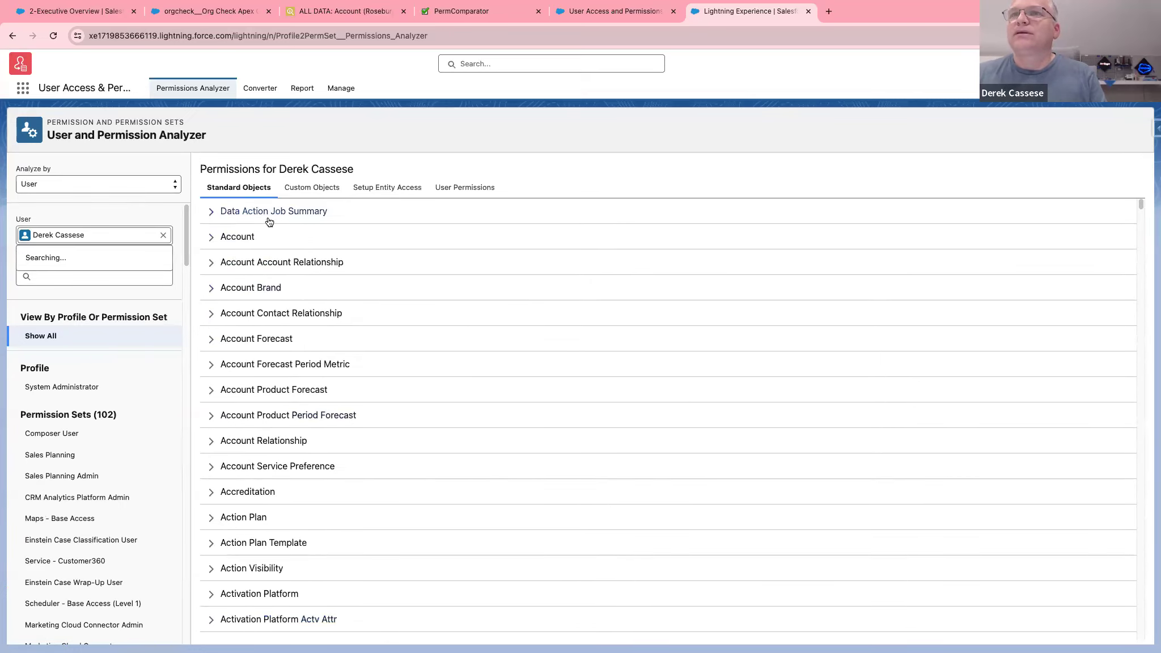
{"action": "left_click", "coordinate": [307, 187]}
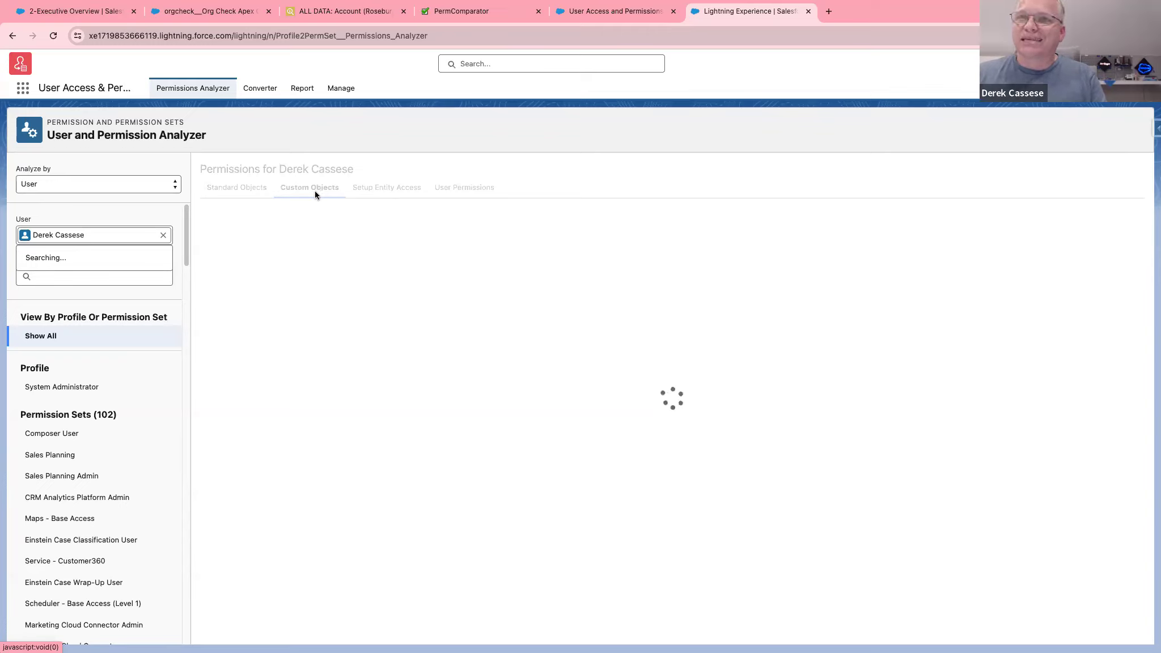
- View the profiles in the Converter for turning profiles into permission sets, and return to the Permissions Analyzer
{"action": "left_click", "coordinate": [257, 90]}
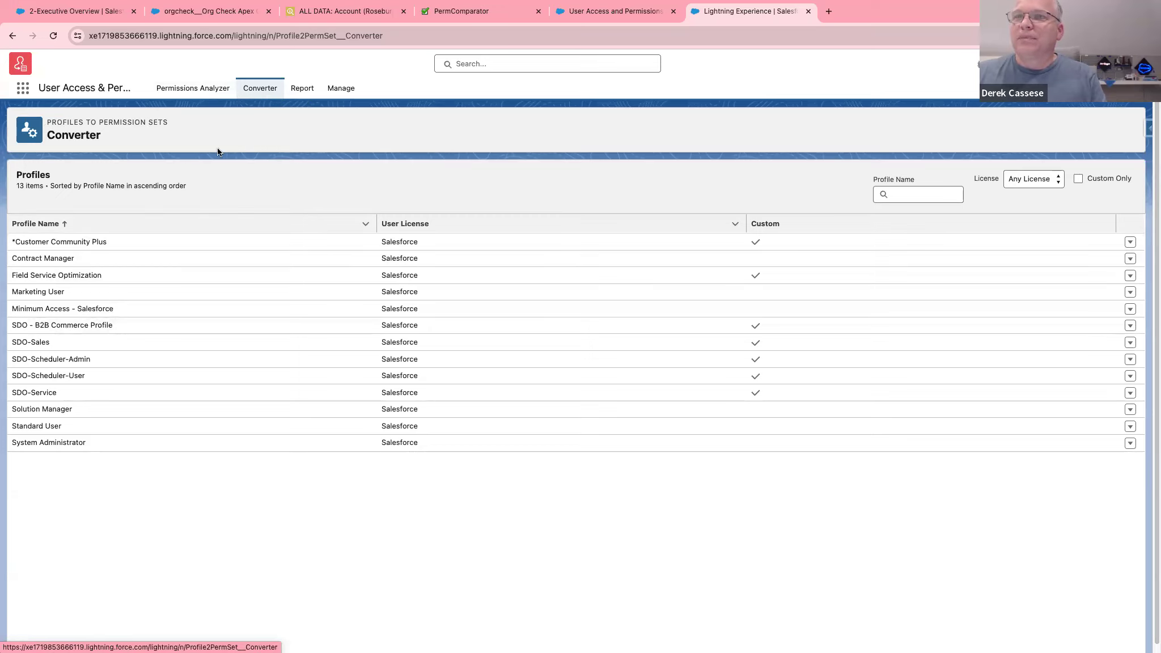
{"action": "left_click", "coordinate": [172, 92]}
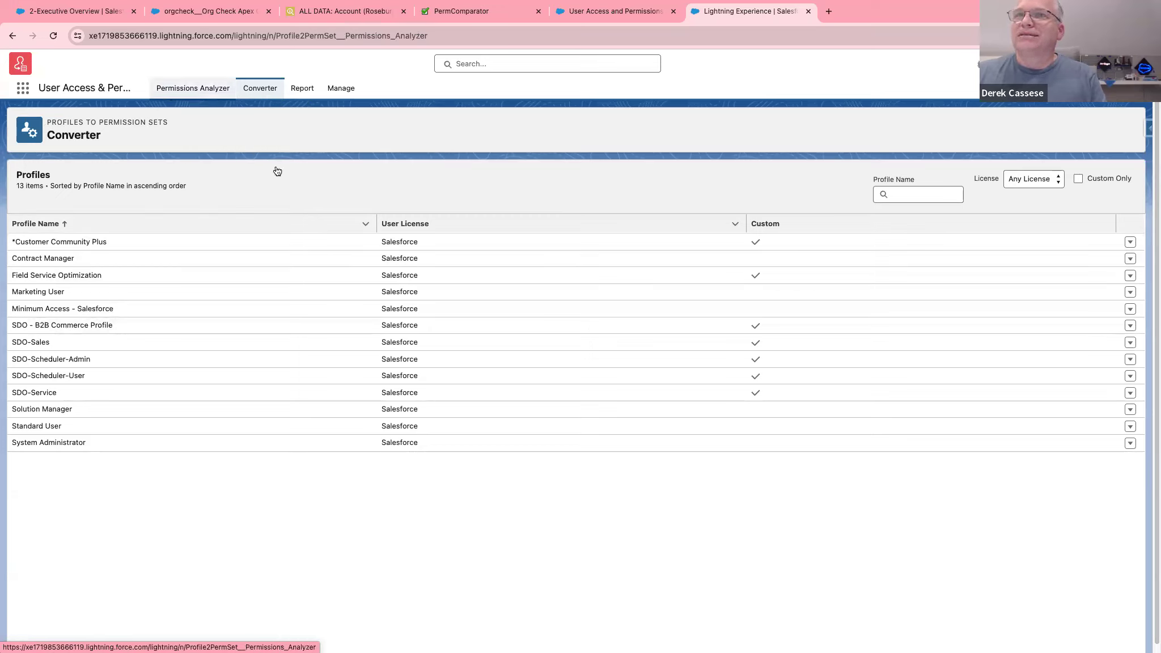
{"action": "left_click", "coordinate": [211, 86]}
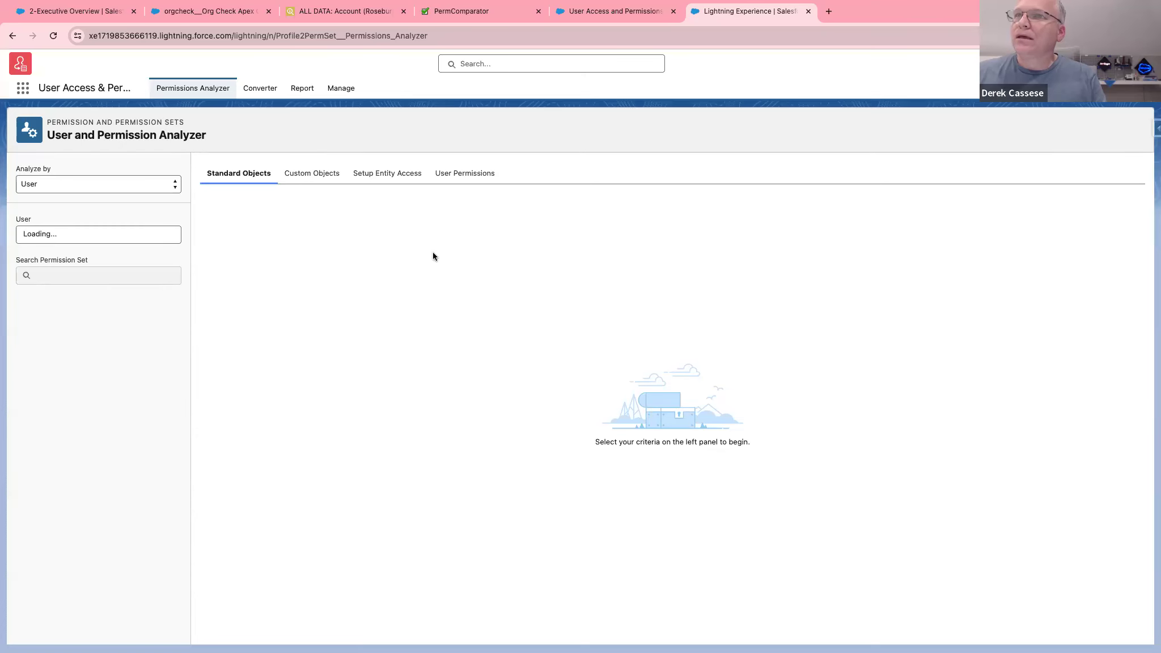
- Switch from the browser to the slideshow, advance to the Thank You slide and go back to the Agenda slide
{"action": "key", "text": "ctrl+Right"}
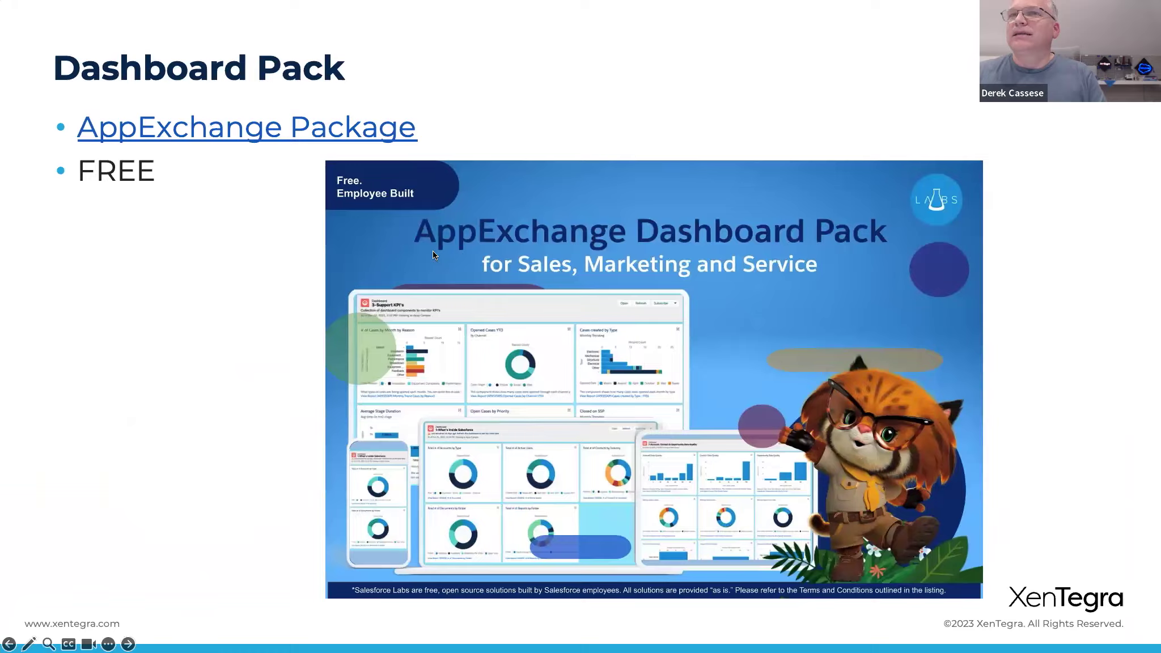
{"action": "left_click", "coordinate": [261, 355]}
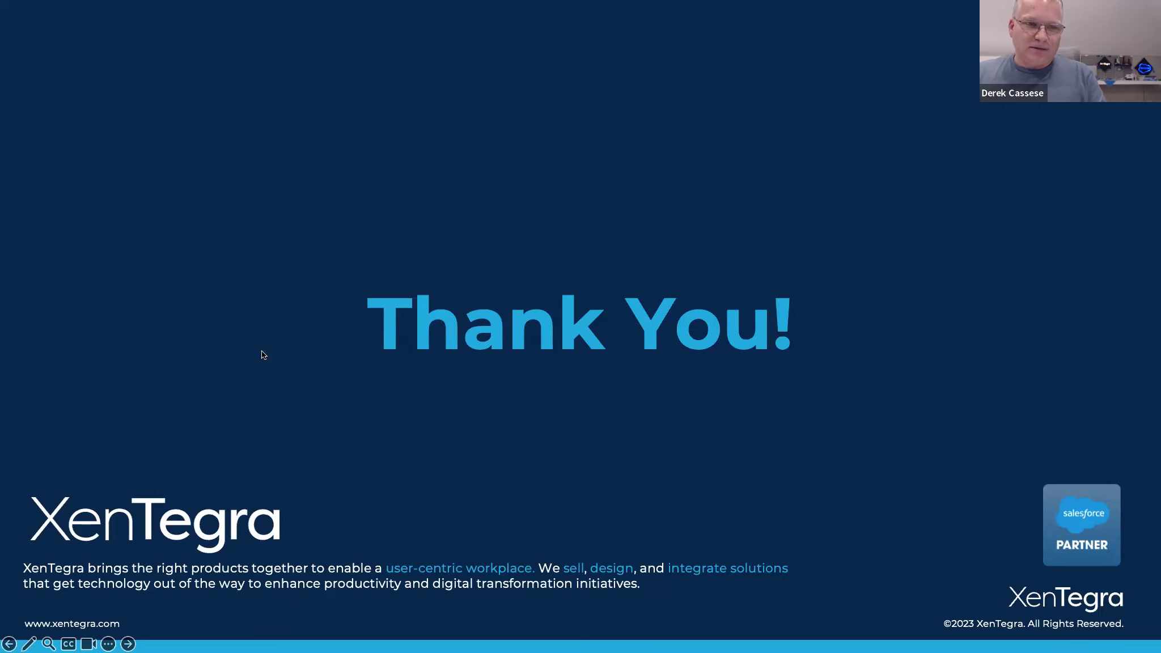
{"action": "left_click", "coordinate": [12, 644]}
{"action": "left_click", "coordinate": [12, 644]}
{"action": "left_click", "coordinate": [11, 644]}
{"action": "left_click", "coordinate": [11, 644]}
{"action": "left_click", "coordinate": [11, 644]}
{"action": "left_click", "coordinate": [12, 644]}
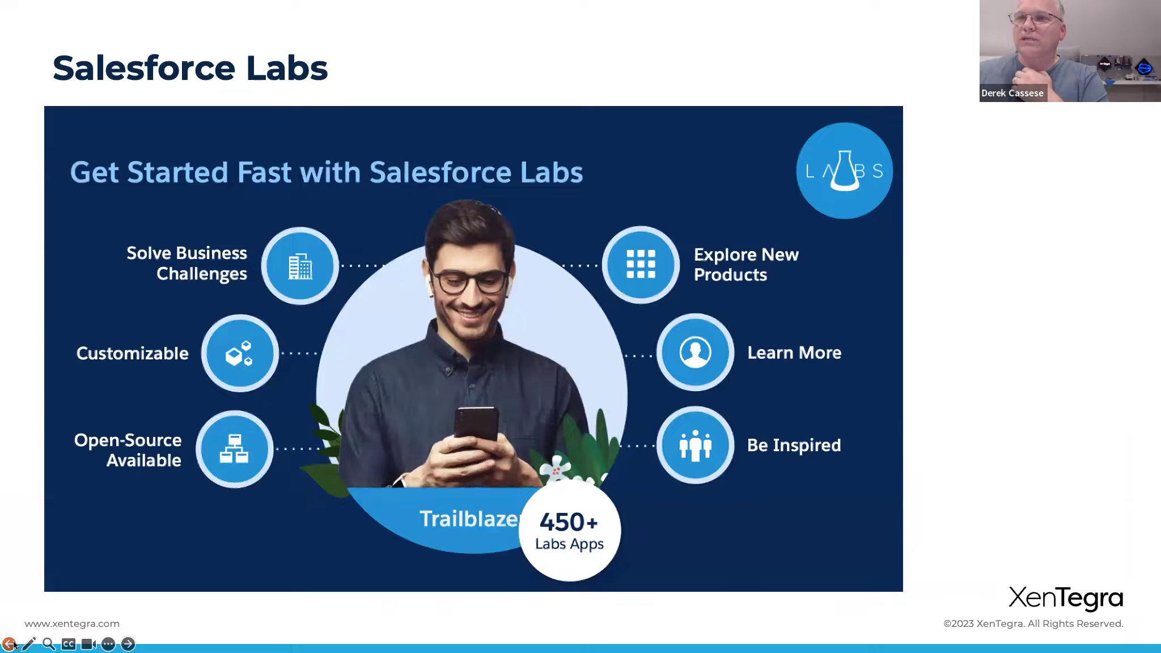
{"action": "left_click", "coordinate": [11, 644]}
{"action": "left_click", "coordinate": [11, 644]}
{"action": "left_click", "coordinate": [11, 644]}
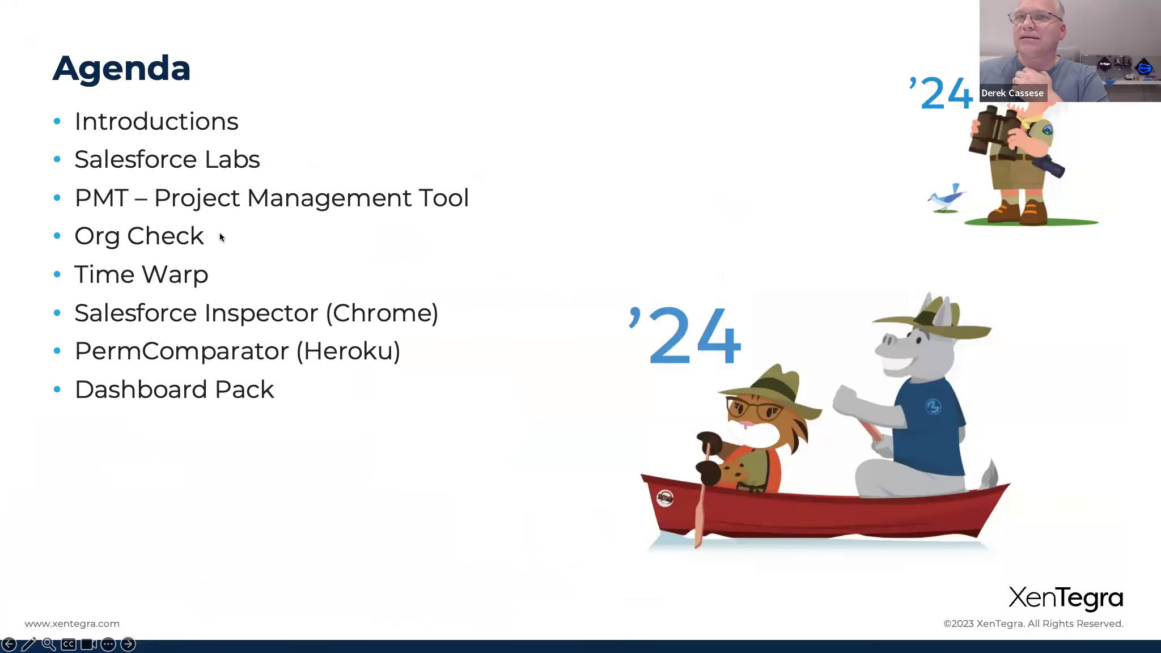